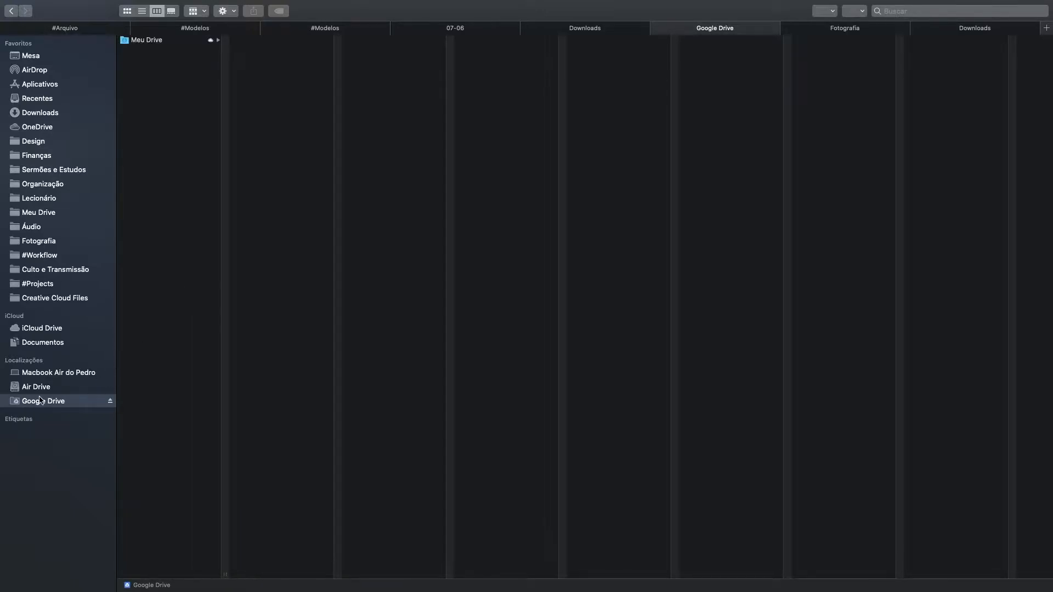
# Step: Browse Google Drive's Meu Drive › #Workflow › Culto e Transmissão › Capas folder in Finder
pyautogui.click(159, 42)
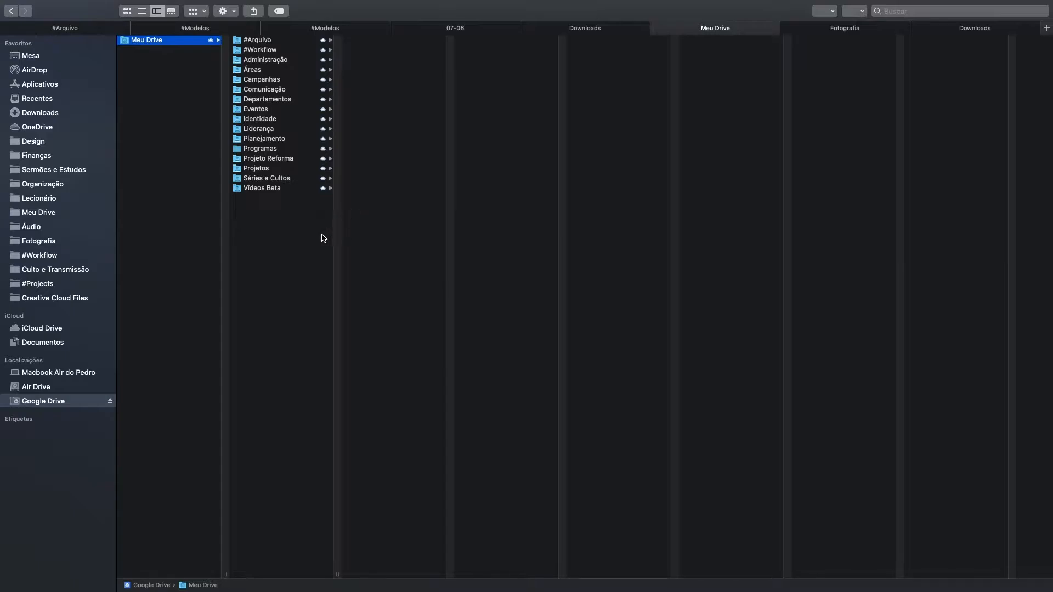
pyautogui.click(267, 52)
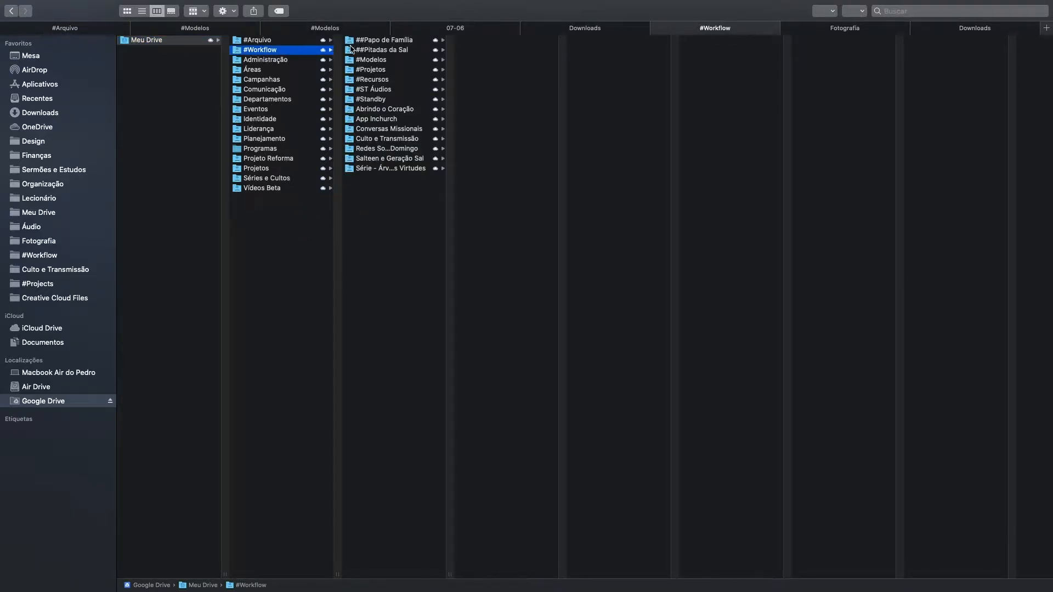
pyautogui.click(378, 142)
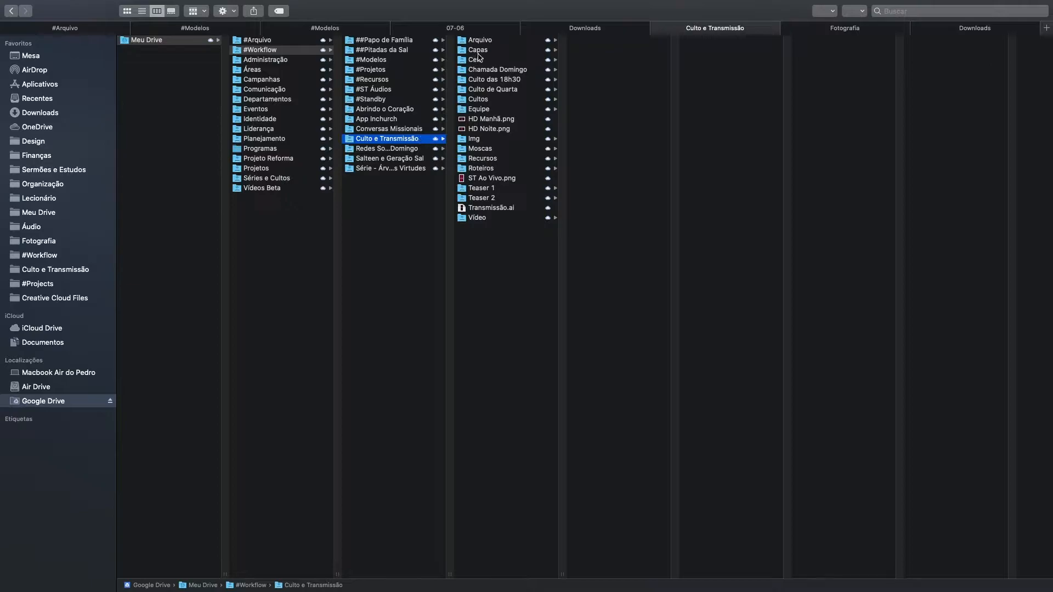
pyautogui.click(482, 53)
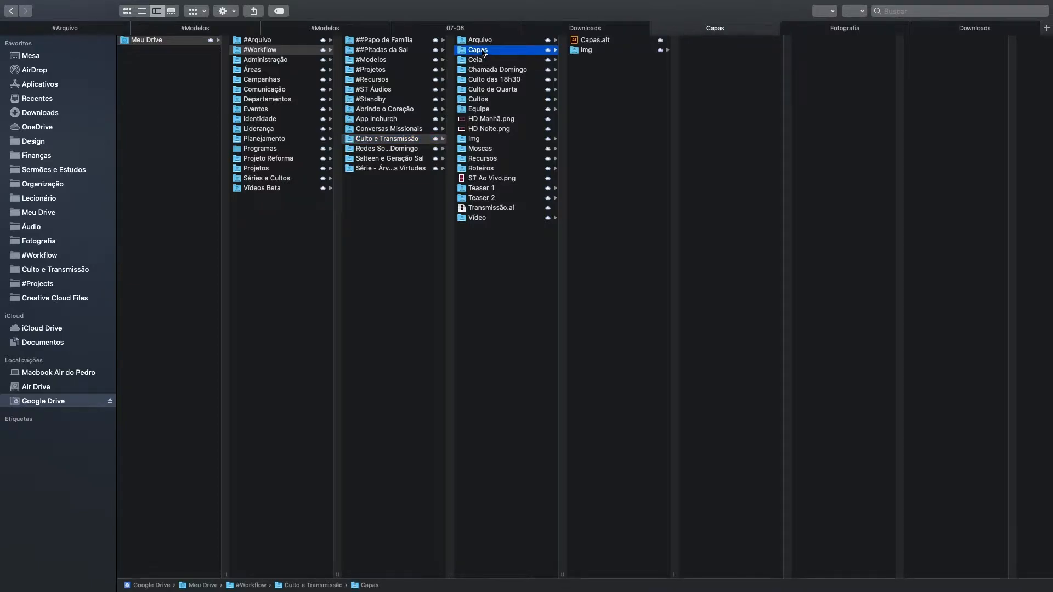
# Step: Open Capas.ait in Illustrator and select the top and bottom artboard rows to review the six covers
pyautogui.doubleClick(595, 41)
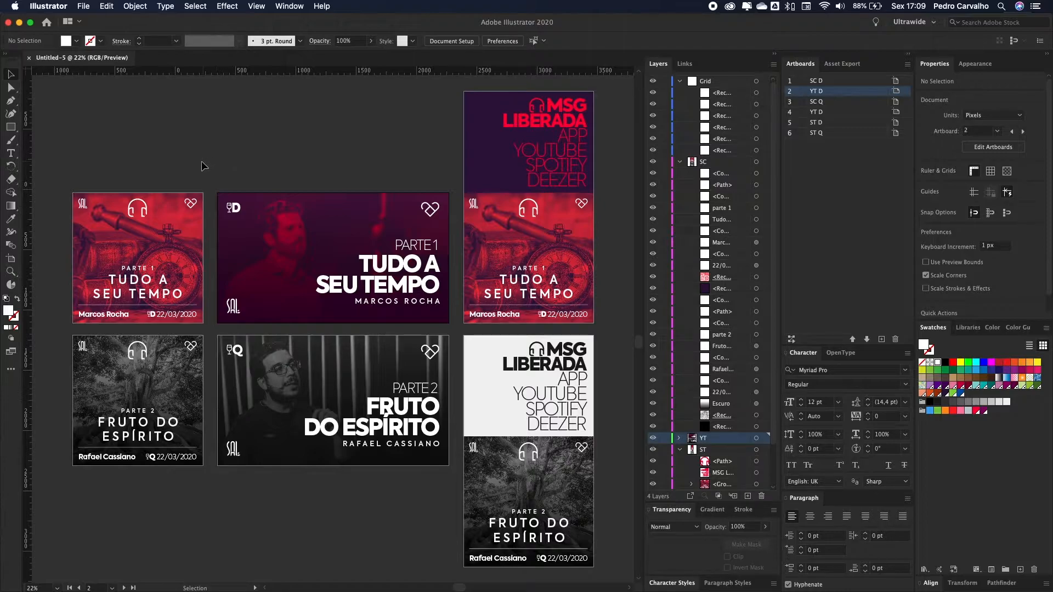
pyautogui.moveTo(55, 84); pyautogui.dragTo(612, 332)
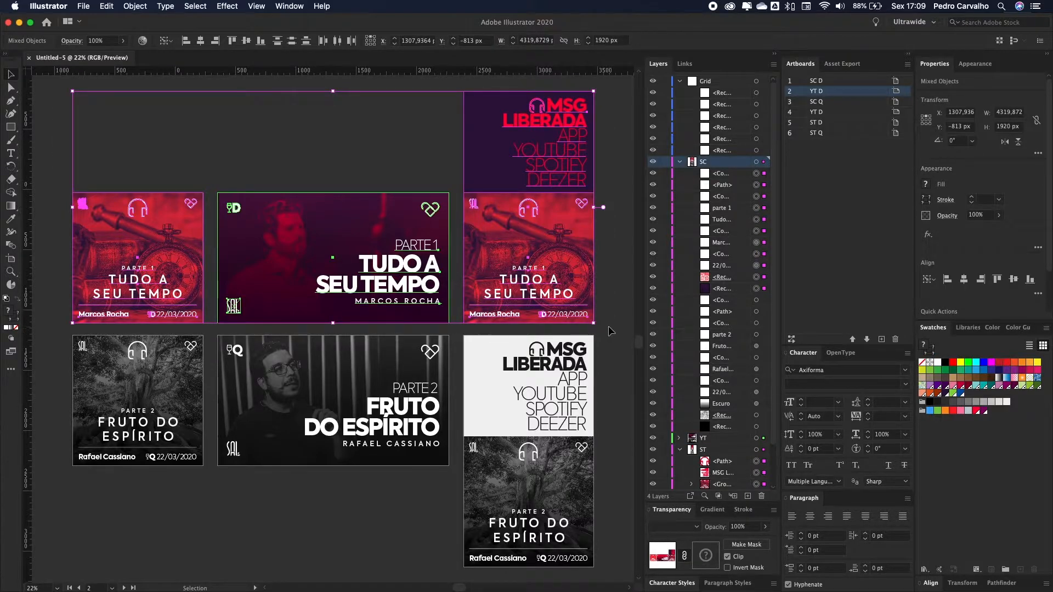
pyautogui.click(607, 330)
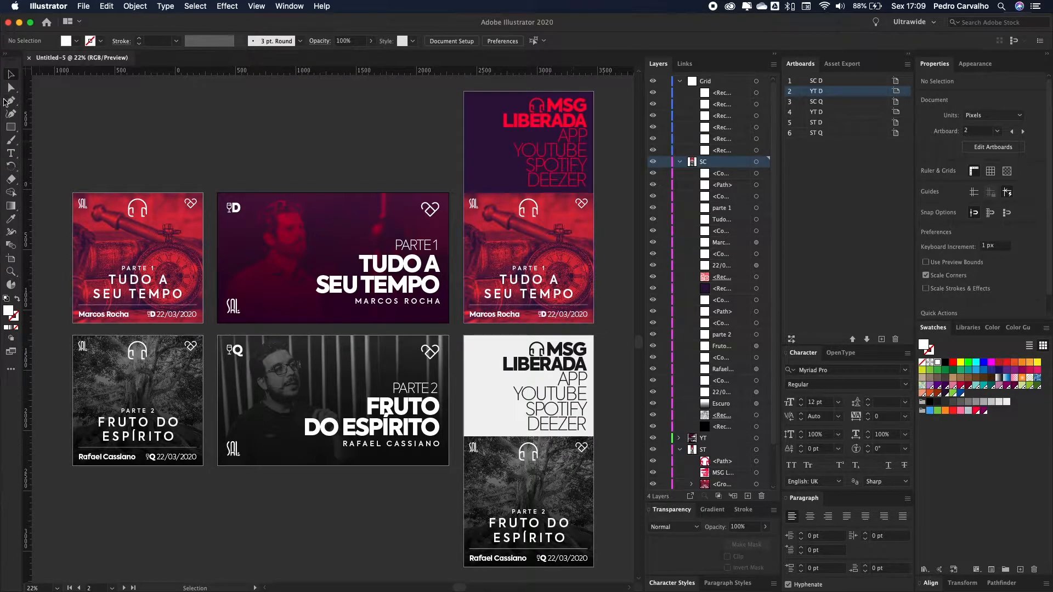
pyautogui.moveTo(44, 79); pyautogui.dragTo(612, 329)
pyautogui.moveTo(53, 326); pyautogui.dragTo(463, 489)
pyautogui.scroll(2, 463, 490)
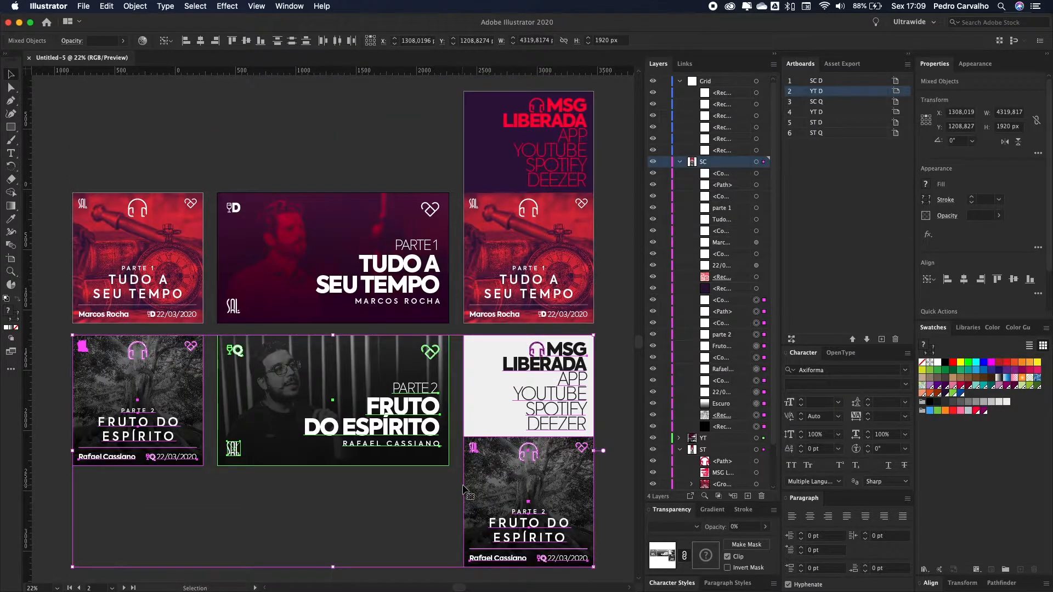
pyautogui.click(35, 204)
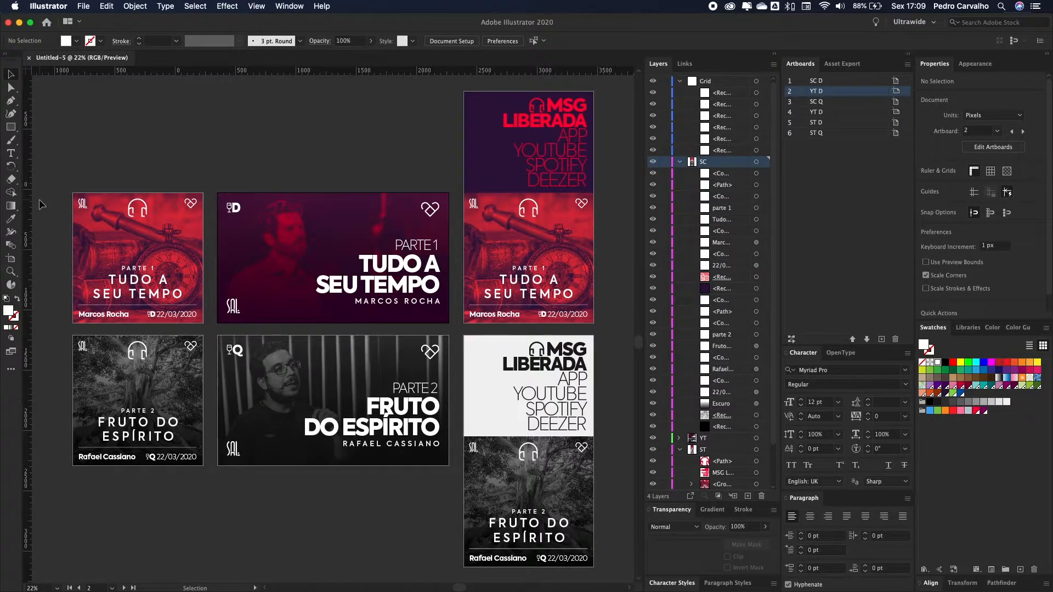
pyautogui.press('super+Tab')
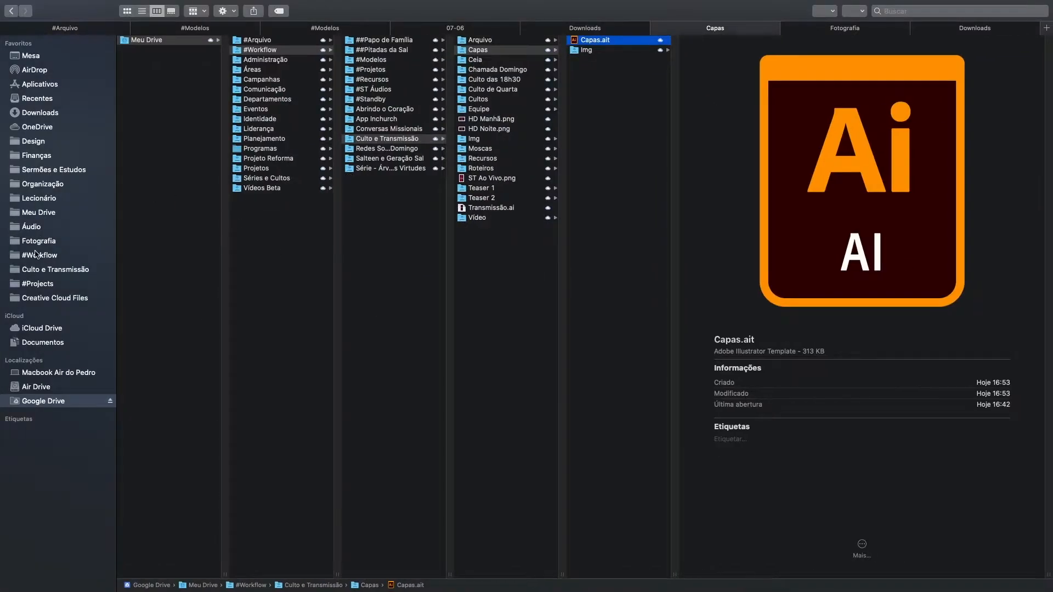
# Step: Go to Meu Drive › Comunicação › Áudio › Organização and open Checklist de Áudios.gsheet
pyautogui.click(156, 41)
pyautogui.click(155, 42)
pyautogui.click(171, 54)
pyautogui.click(167, 40)
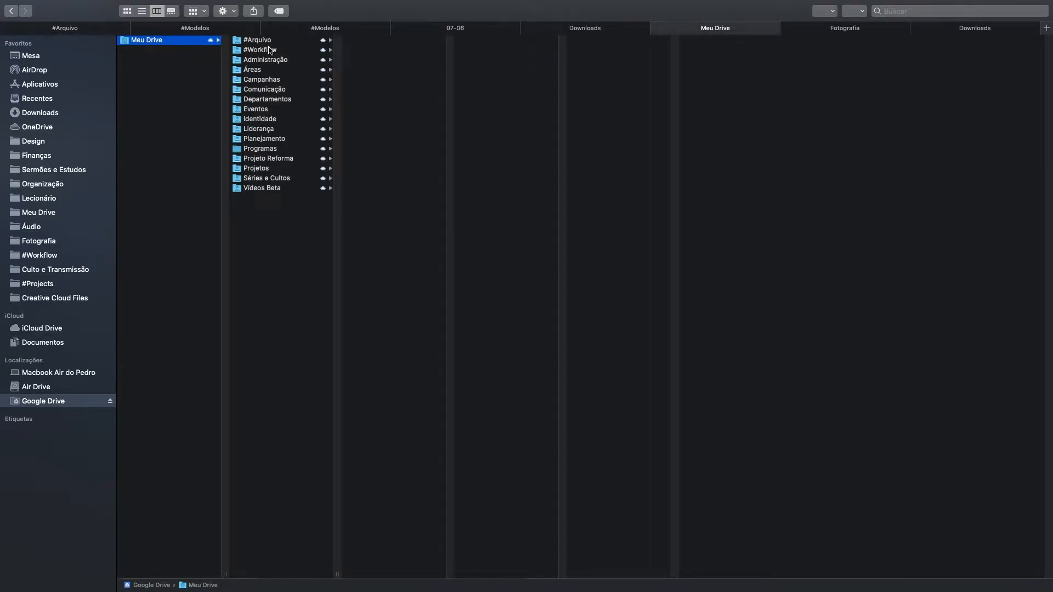
pyautogui.click(279, 90)
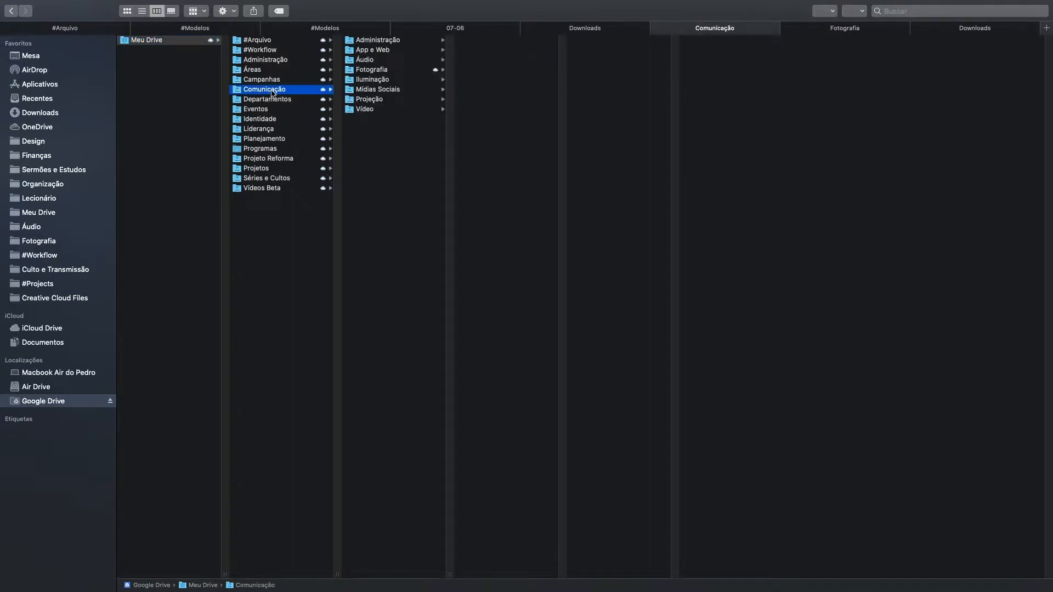
pyautogui.click(375, 61)
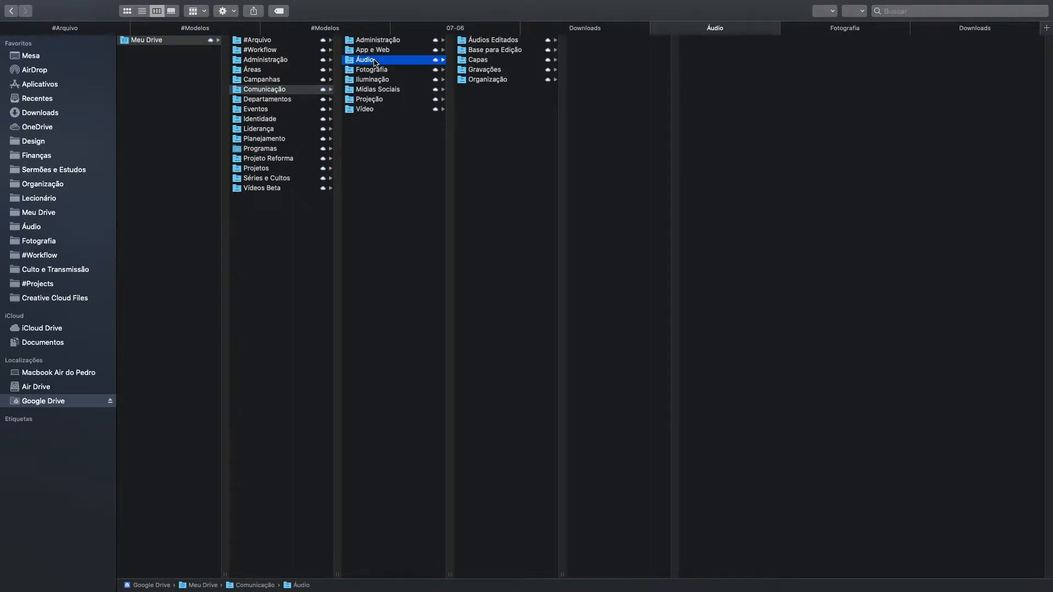
pyautogui.click(496, 83)
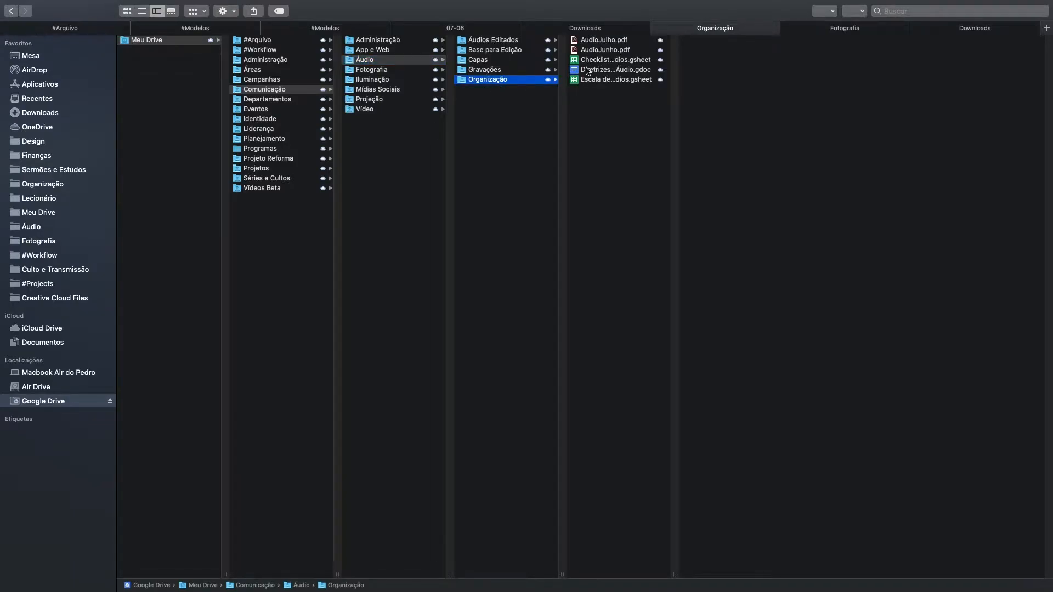
pyautogui.click(599, 62)
pyautogui.click(599, 63)
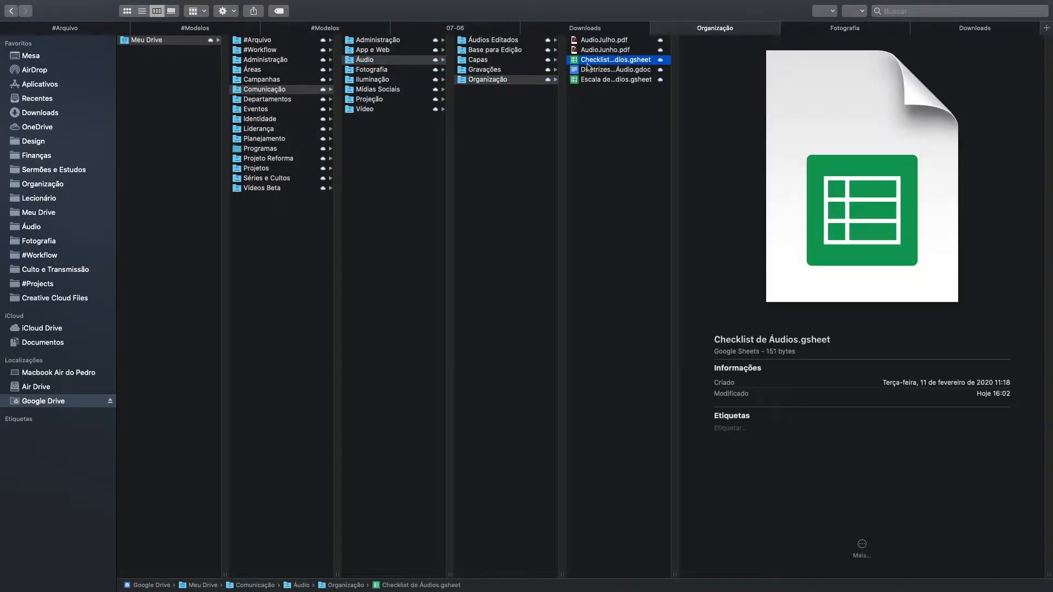
pyautogui.doubleClick(617, 64)
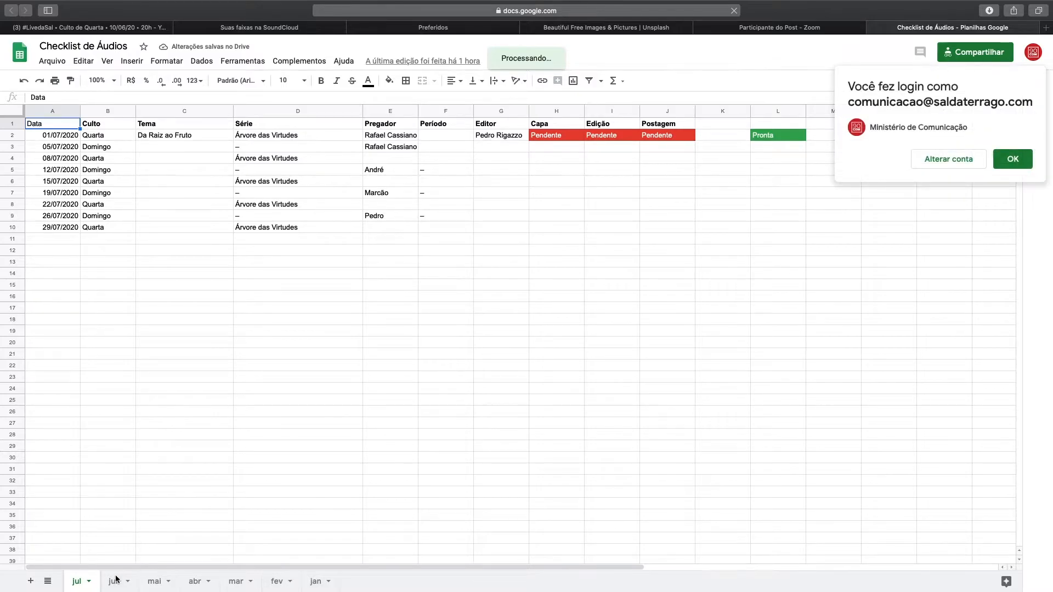
# Step: Dismiss the sign-in notice, switch to the jun sheet and review the Data column
pyautogui.click(1012, 159)
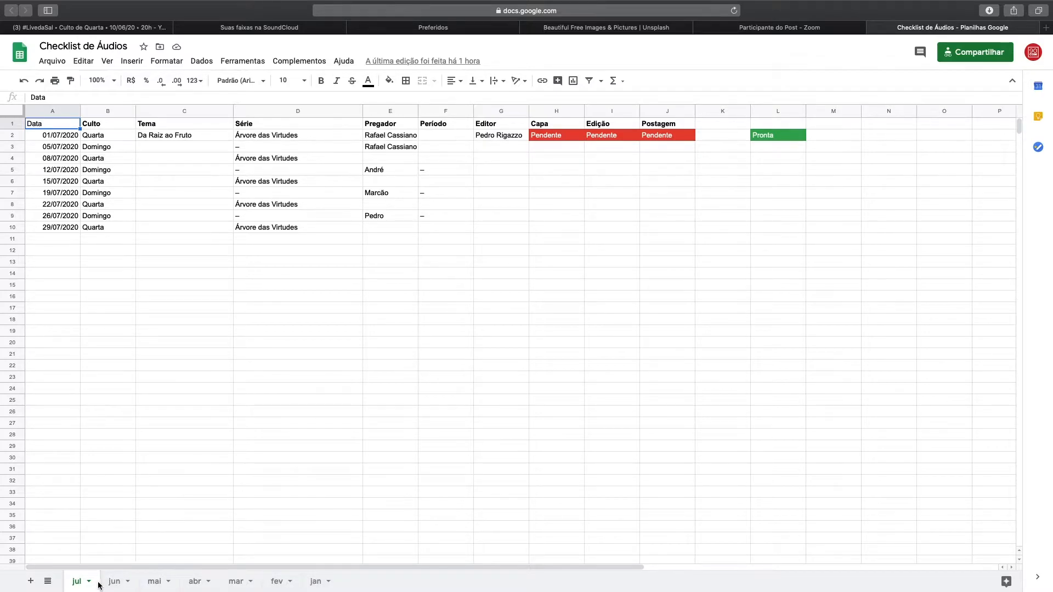
pyautogui.click(115, 584)
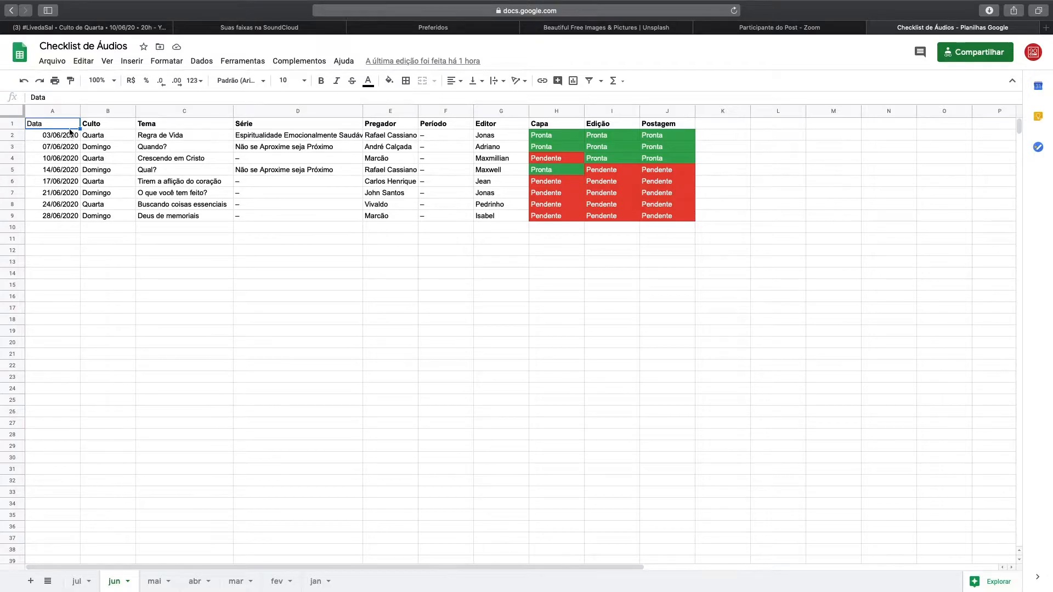
pyautogui.click(54, 138)
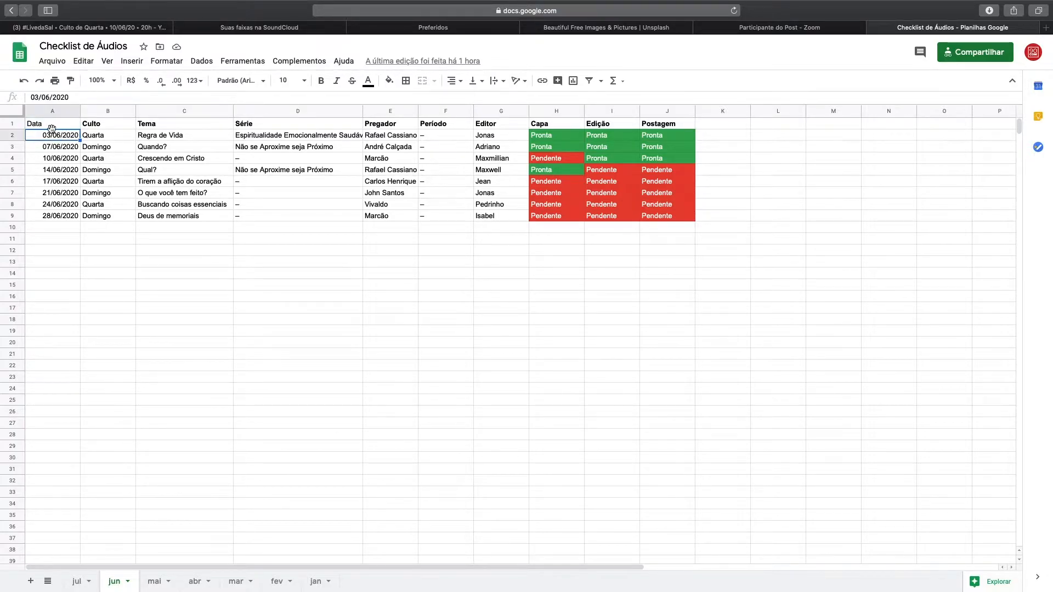
pyautogui.click(68, 145)
pyautogui.click(69, 137)
pyautogui.click(59, 125)
pyautogui.click(109, 139)
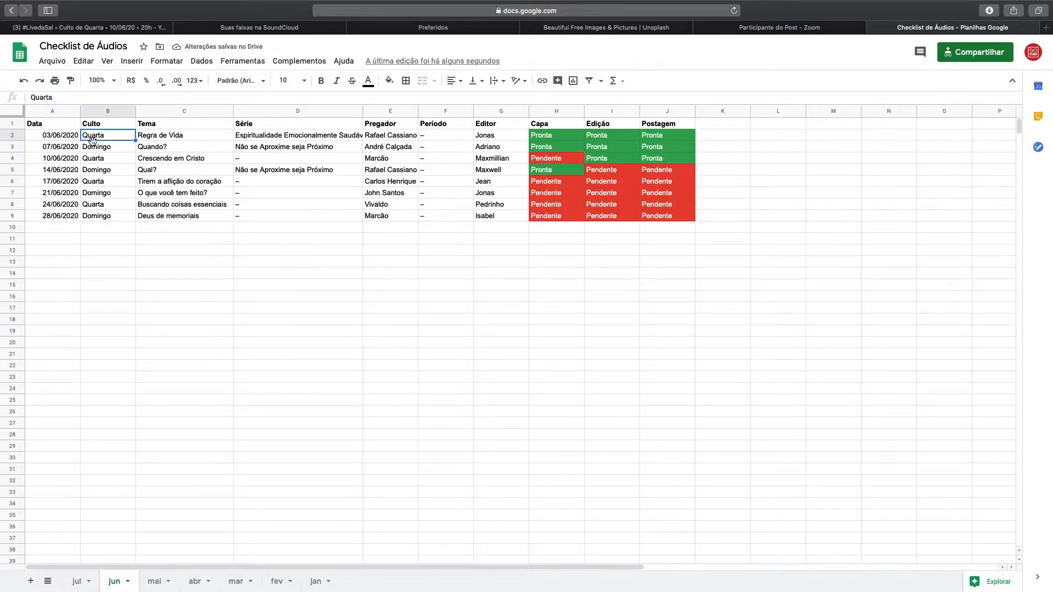
# Step: Review the theme, series, preacher, Período and editor entries for the June services
pyautogui.click(158, 141)
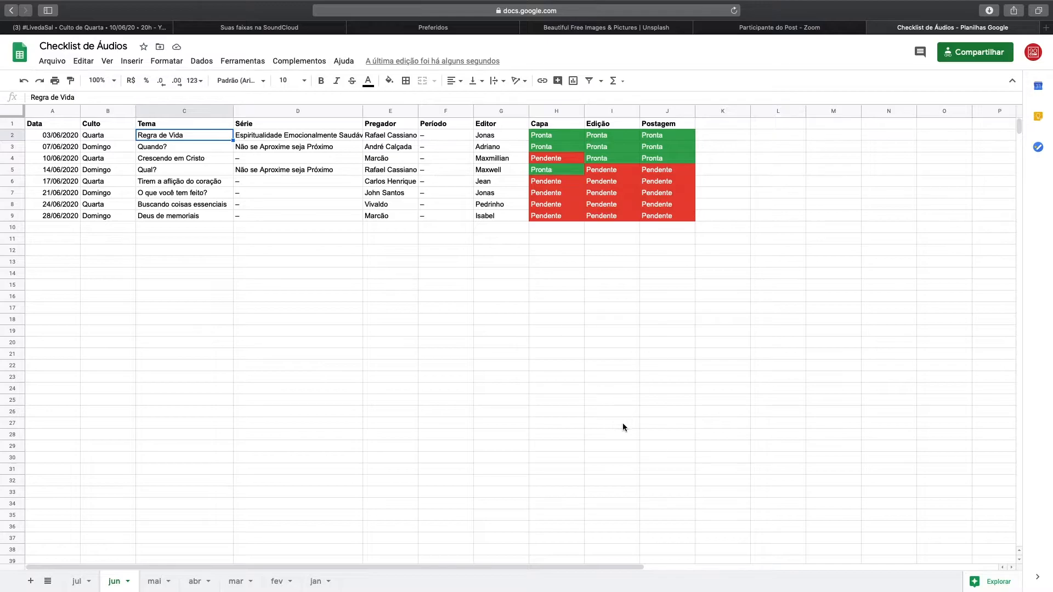
pyautogui.click(321, 139)
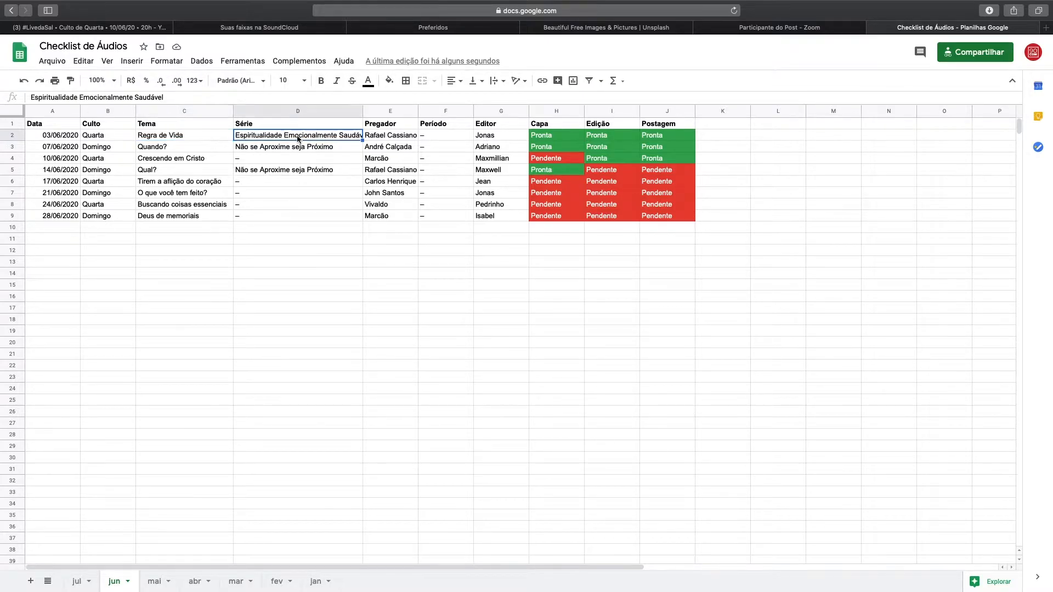
pyautogui.click(245, 160)
pyautogui.click(239, 181)
pyautogui.click(242, 196)
pyautogui.click(243, 216)
pyautogui.click(243, 204)
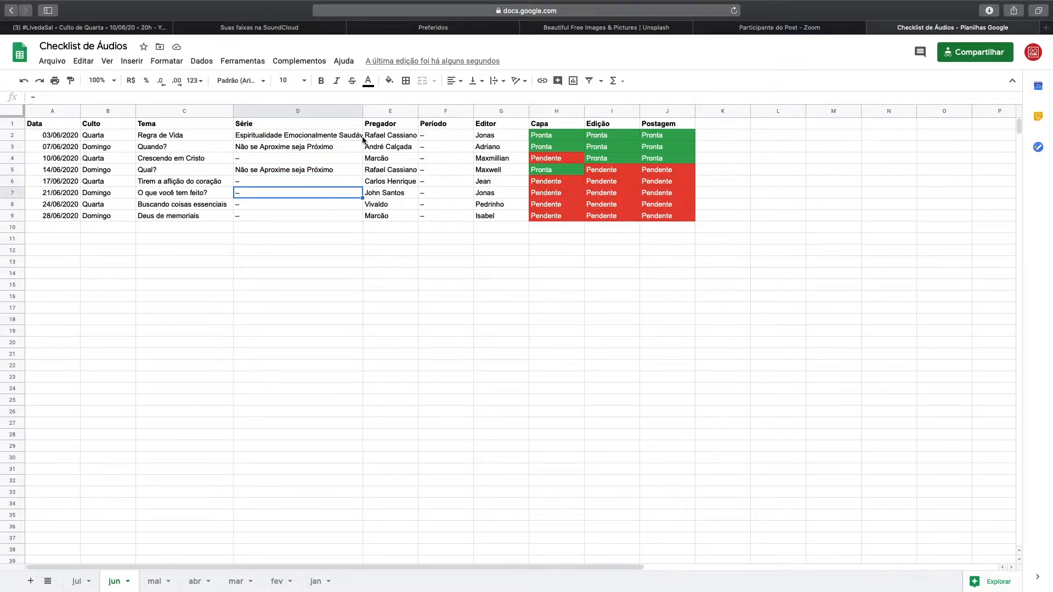
pyautogui.click(392, 139)
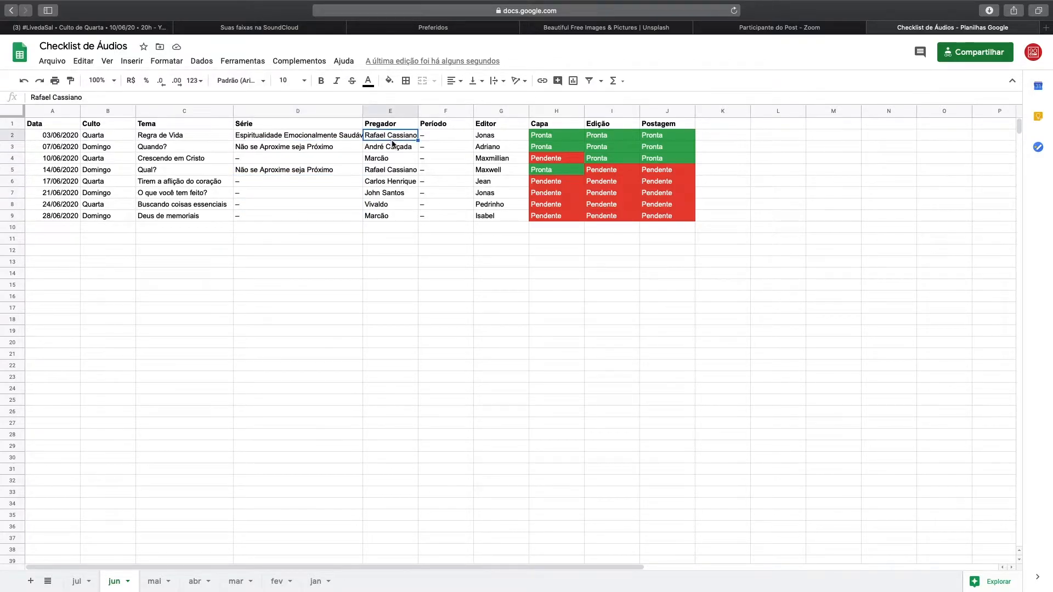
pyautogui.click(440, 132)
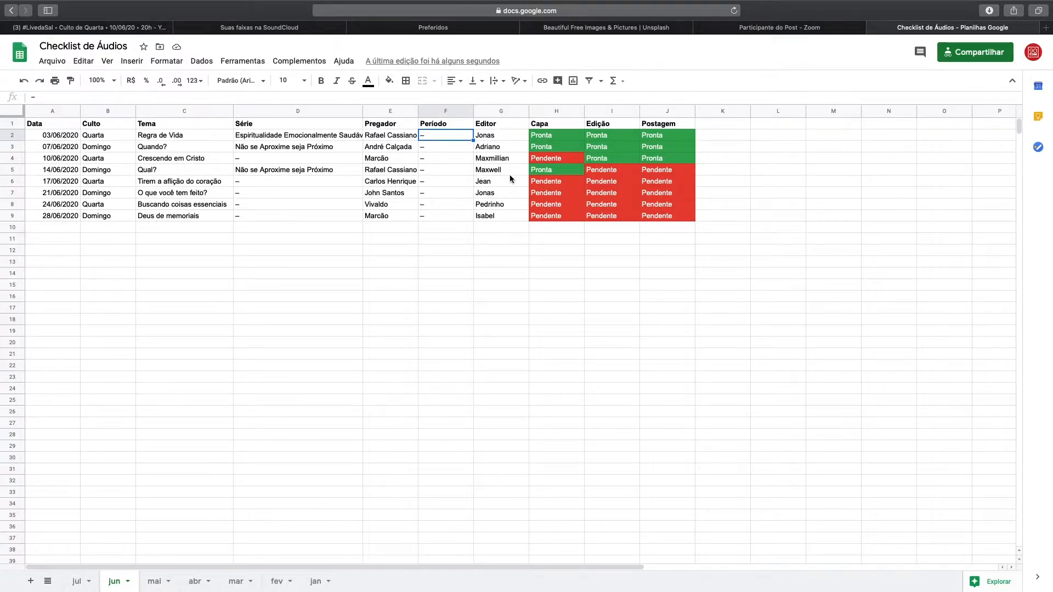
pyautogui.click(497, 137)
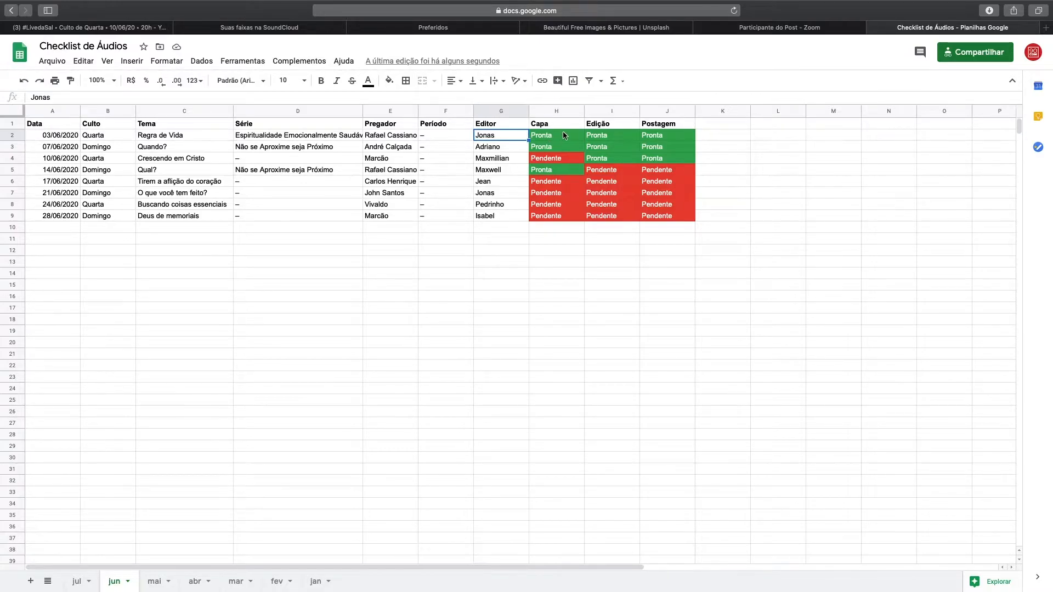
# Step: Check the Capa, Edição and Postagem statuses, ending on the pending cover for 10/06/2020
pyautogui.click(557, 207)
pyautogui.click(556, 219)
pyautogui.click(625, 219)
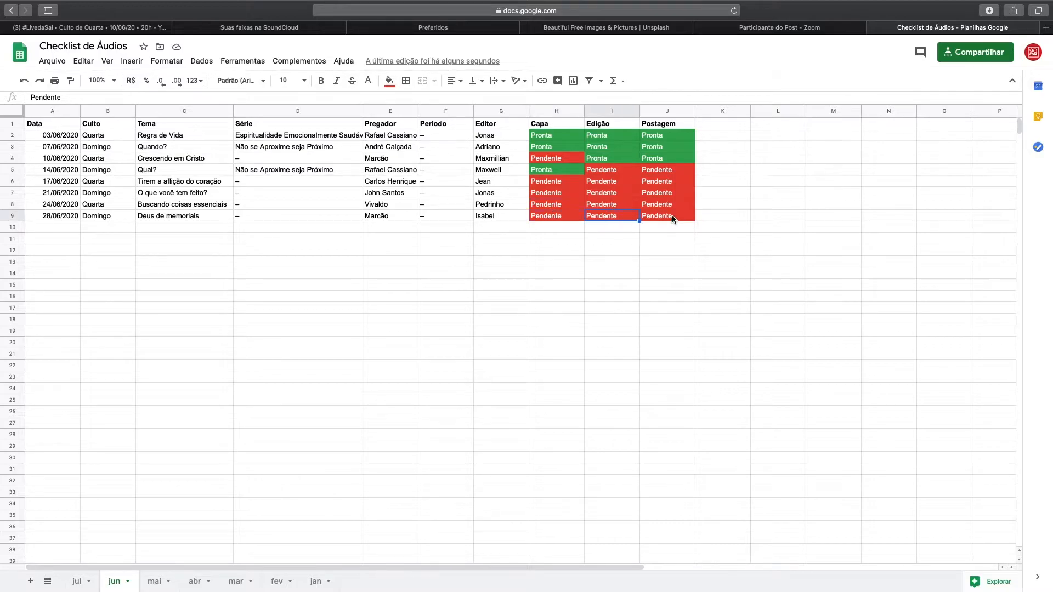
pyautogui.click(674, 218)
pyautogui.click(558, 159)
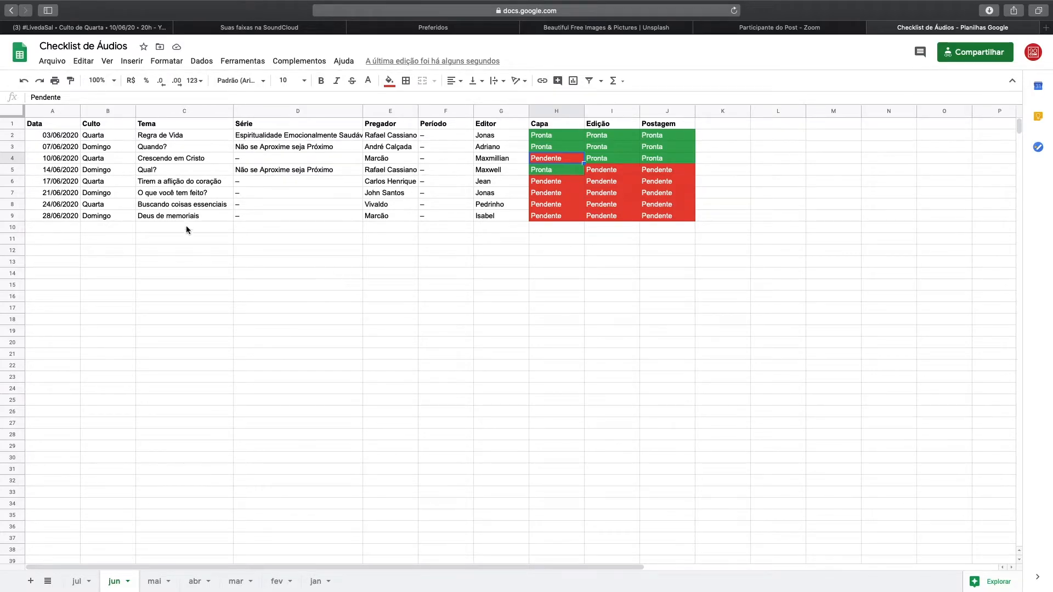
# Step: Change the 10/06/2020 preacher in cell E4 from a nickname to his full name
pyautogui.click(22, 157)
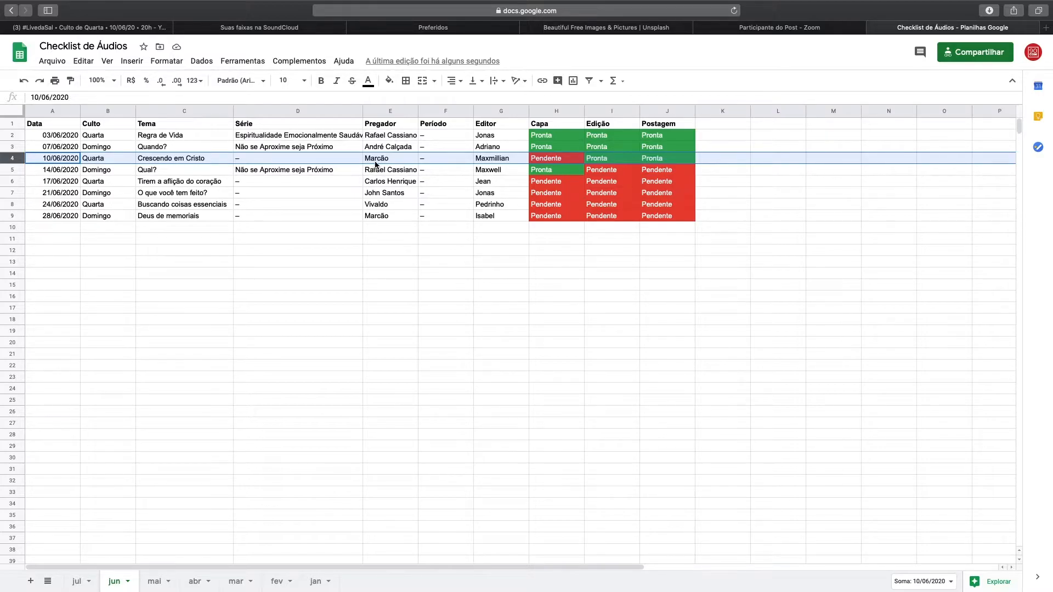
pyautogui.click(400, 254)
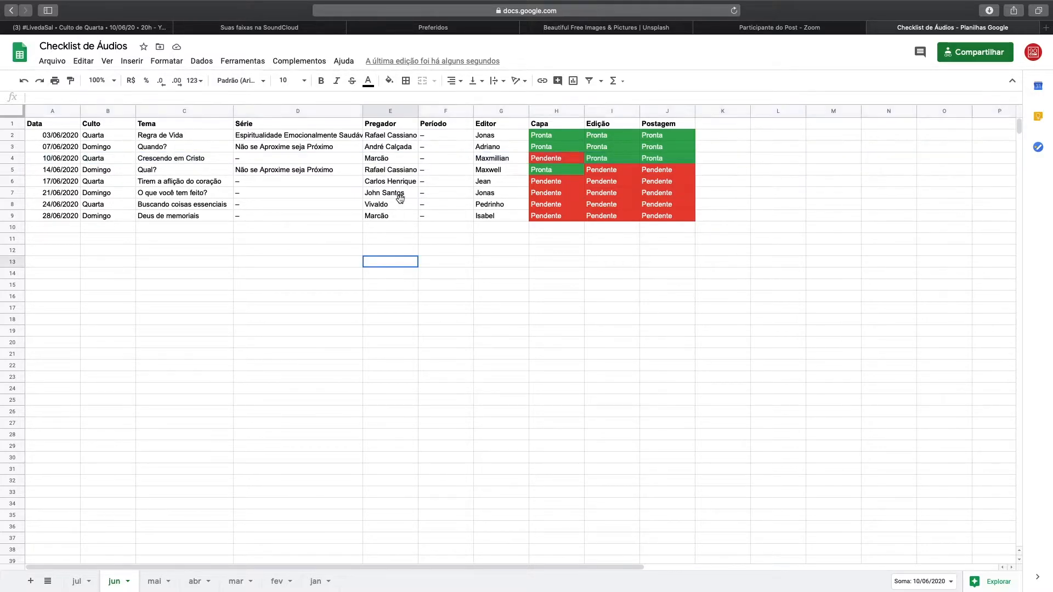
pyautogui.click(389, 160)
pyautogui.doubleClick(389, 161)
pyautogui.moveTo(390, 159); pyautogui.dragTo(375, 158)
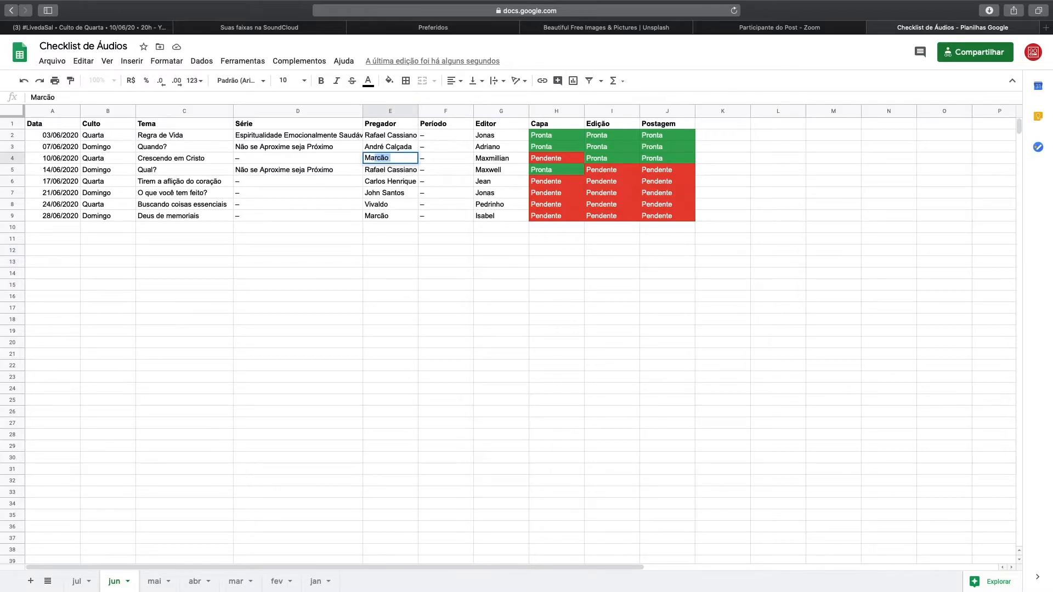
pyautogui.press('Return')
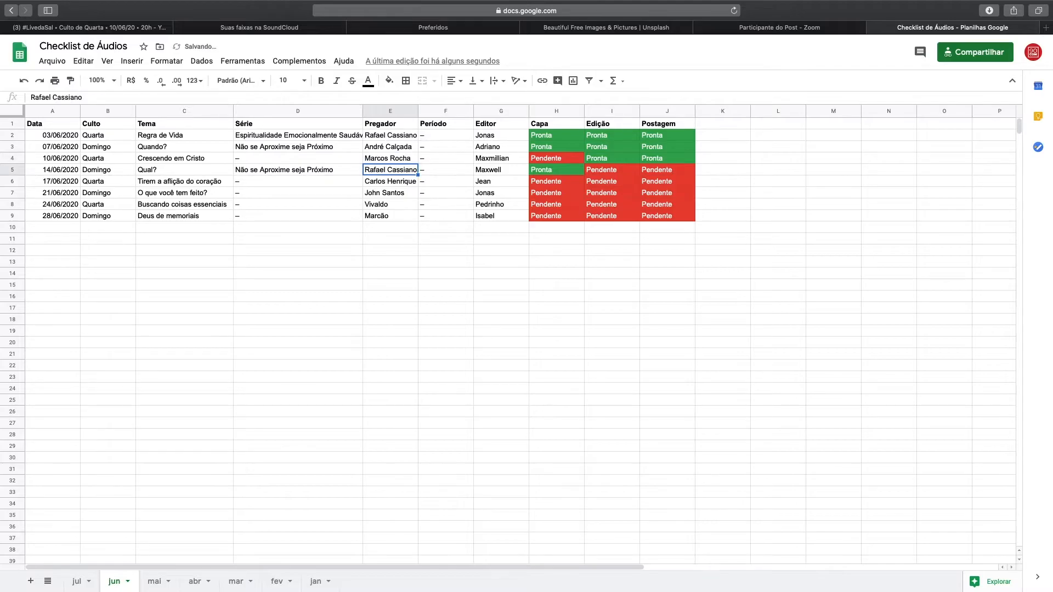
pyautogui.click(189, 160)
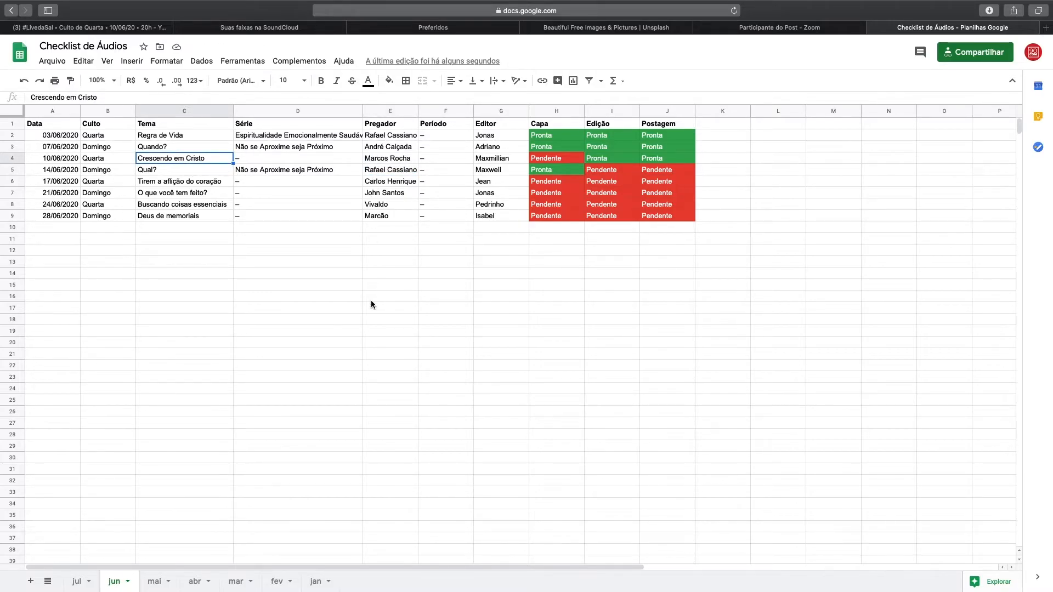
pyautogui.press('super+Tab')
pyautogui.press('super+Tab')
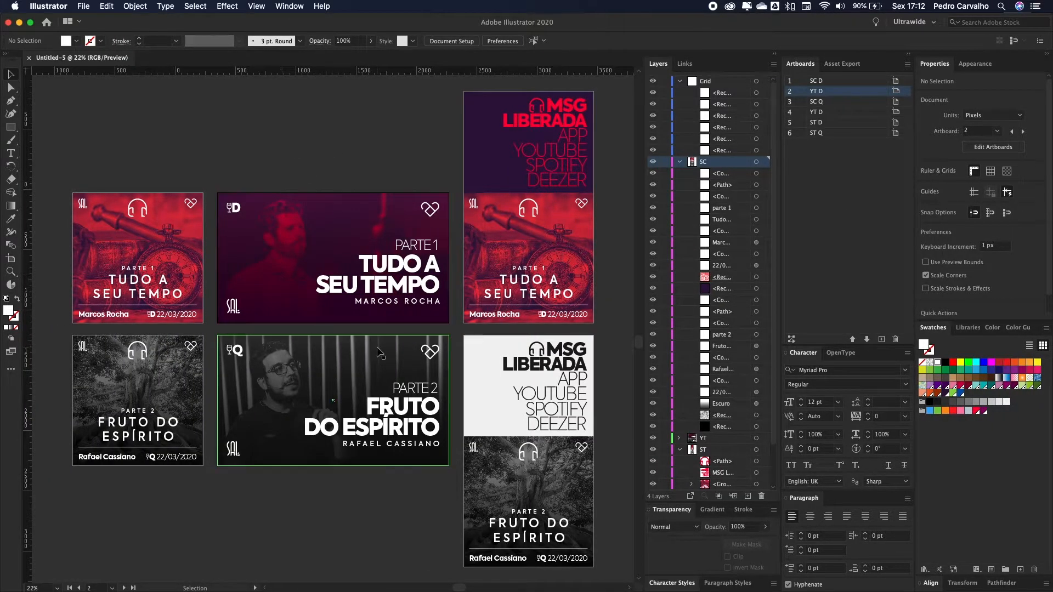
pyautogui.press('super+Tab')
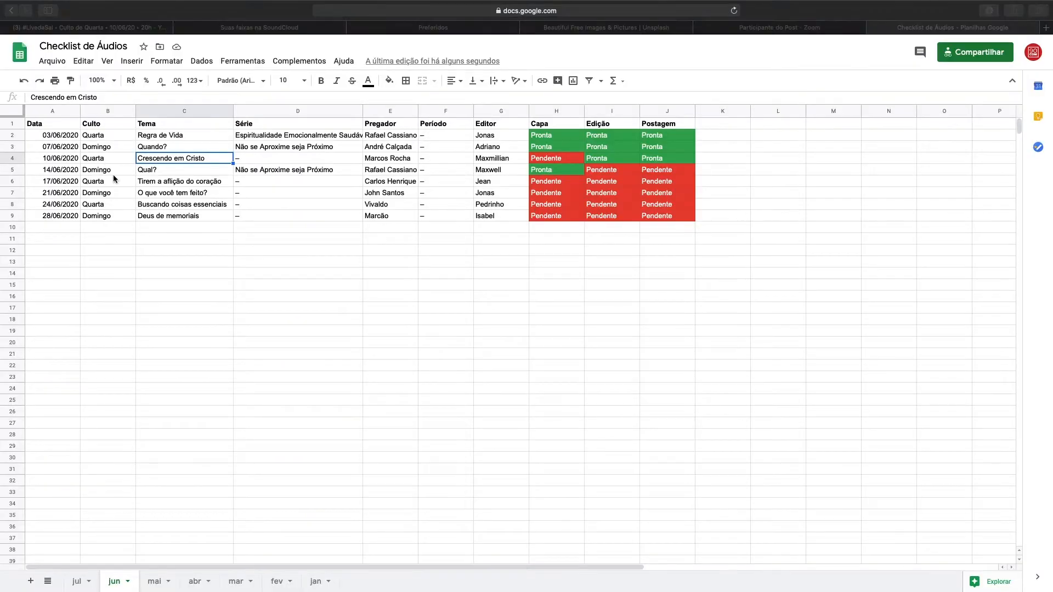
pyautogui.press('super+Tab')
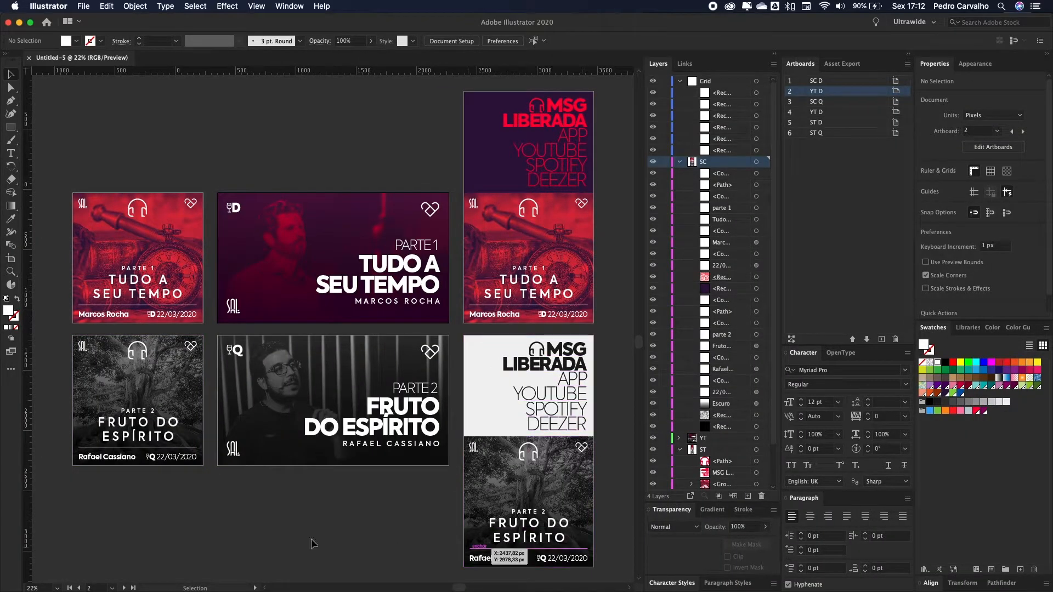
pyautogui.click(171, 422)
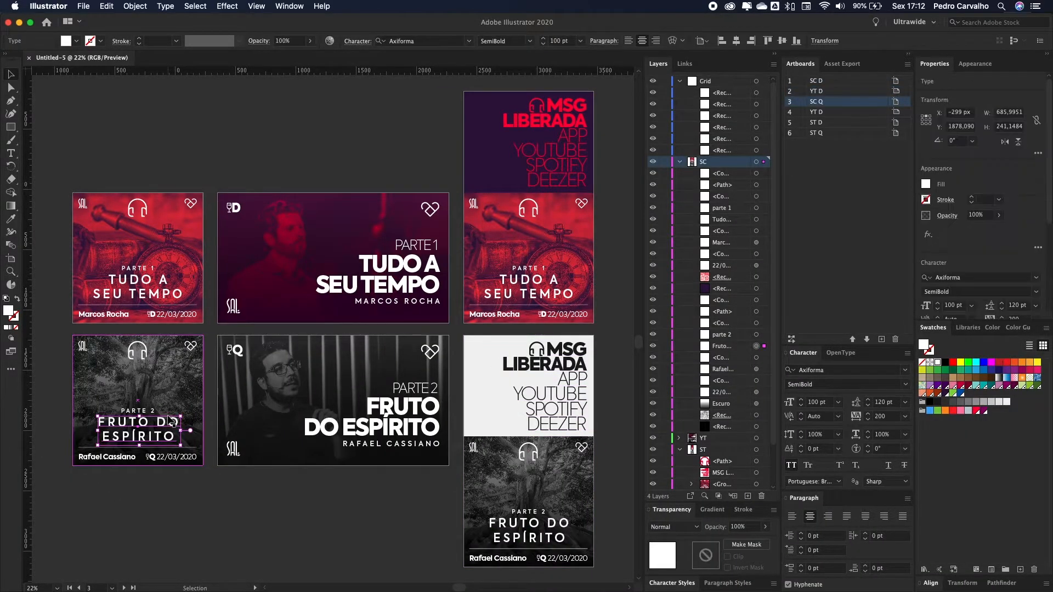
pyautogui.click(262, 420)
pyautogui.click(268, 278)
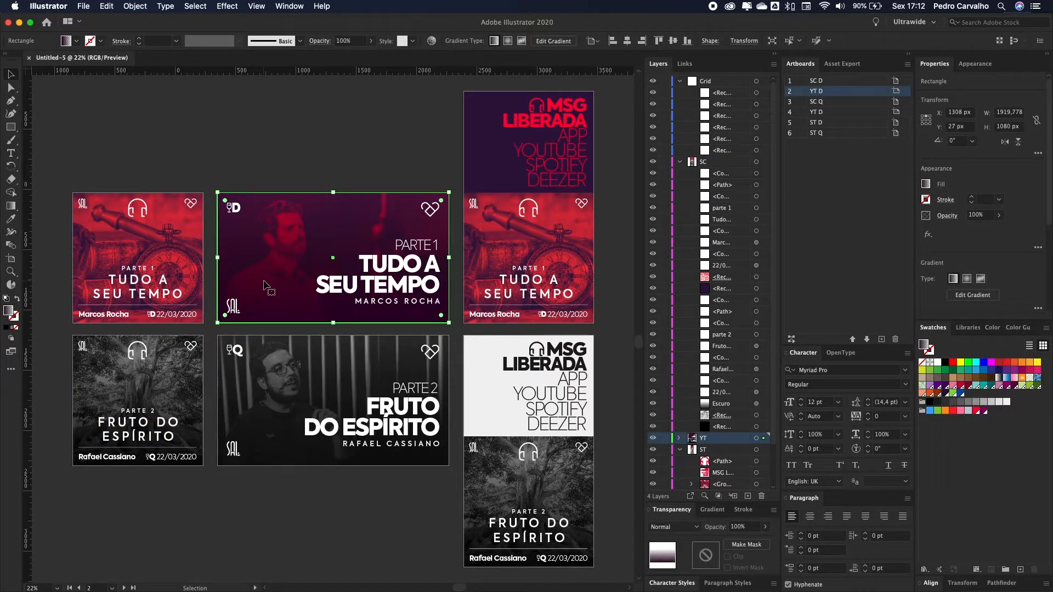
pyautogui.click(328, 398)
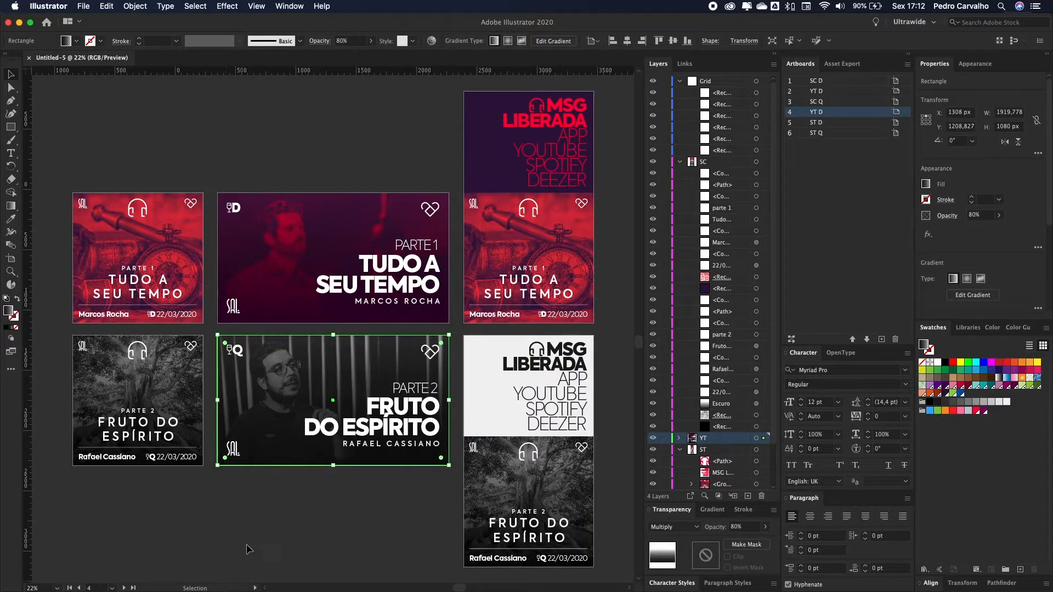
pyautogui.click(351, 504)
pyautogui.hotkey('ctrl', 'Right')
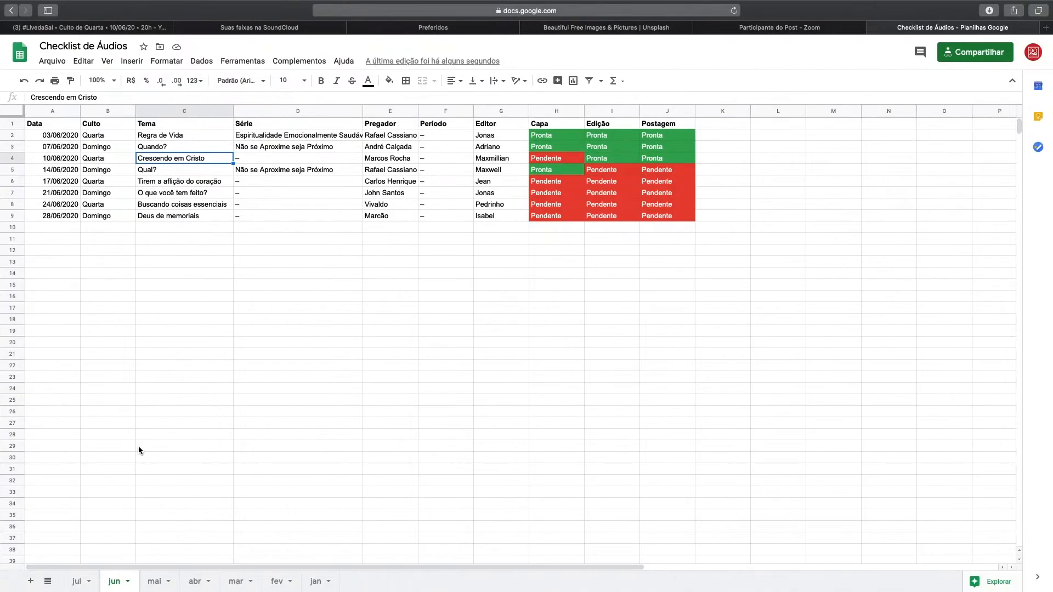
pyautogui.hotkey('ctrl', 'Left')
pyautogui.press('t')
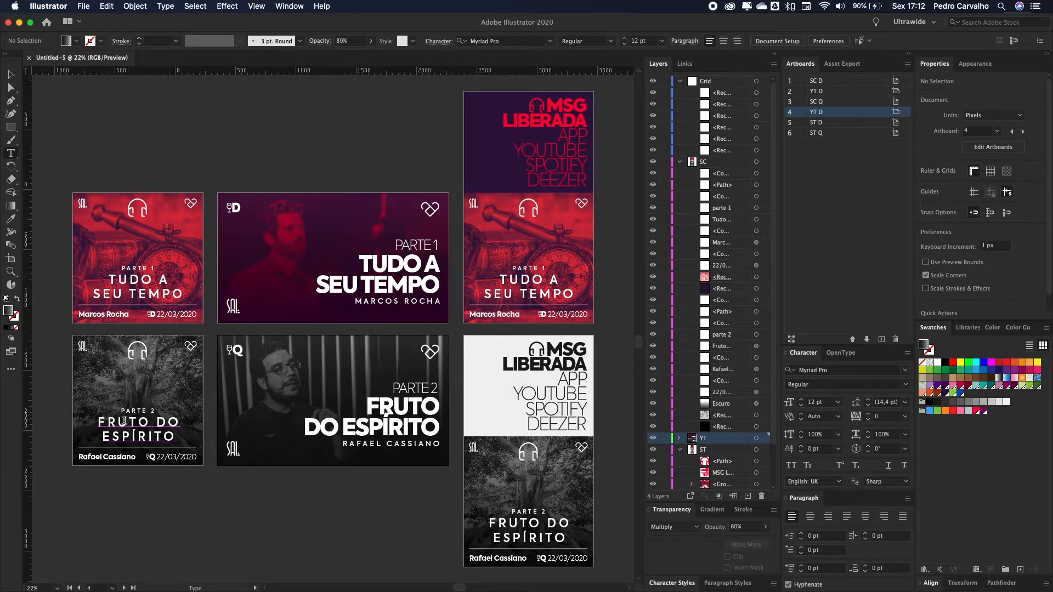
pyautogui.click(168, 422)
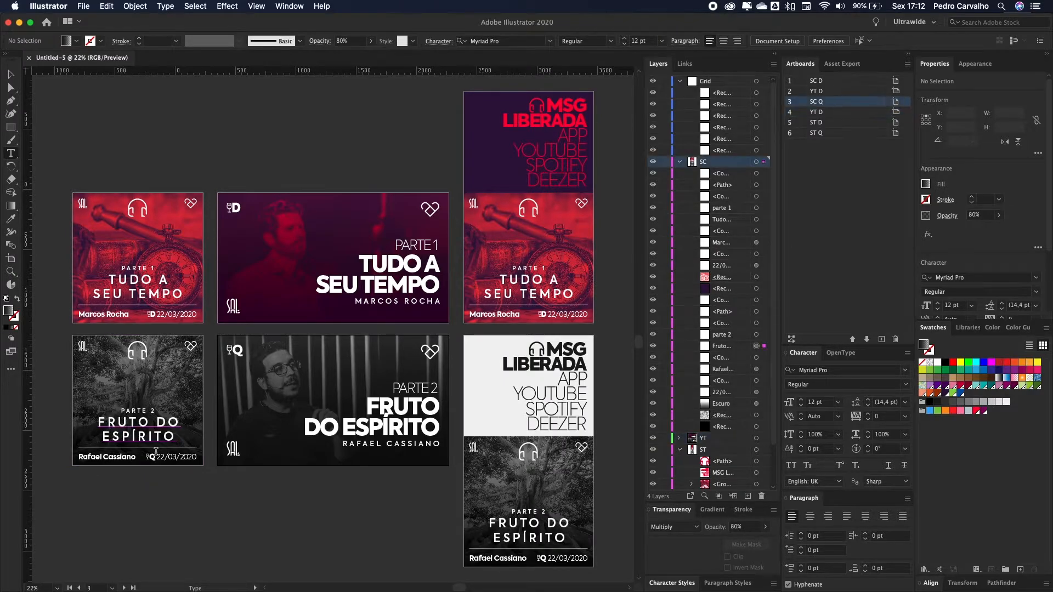
# Step: Replace the square cover's FRUTO DO ESPÍRITO title text, ending with VIDA EM CRISTO
pyautogui.tripleClick(115, 437)
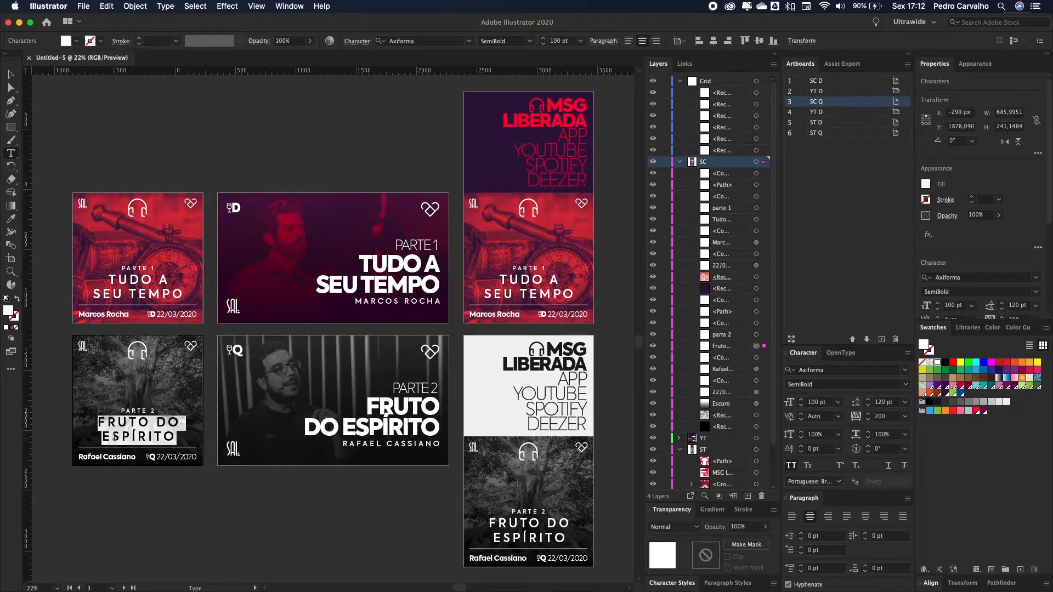
pyautogui.write('CRESCENDO')
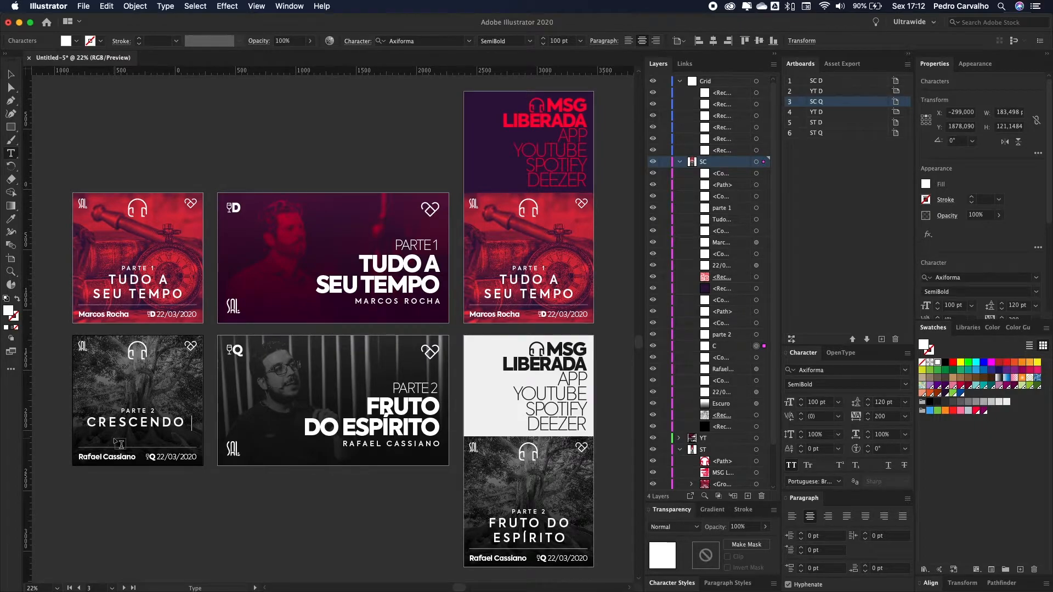
pyautogui.press('Return')
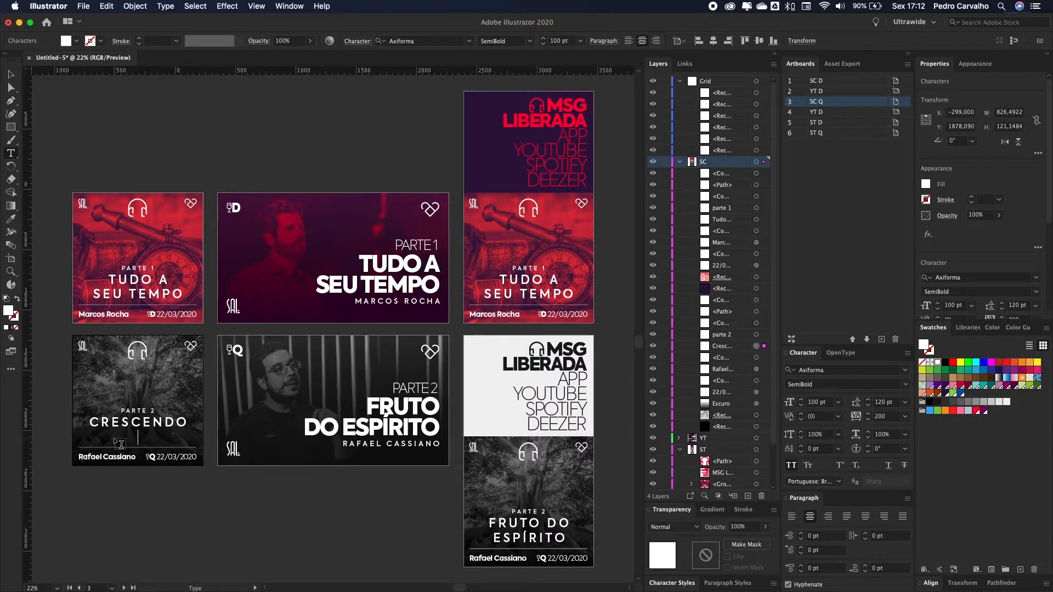
pyautogui.write('EM CRISTO')
pyautogui.press('super+a')
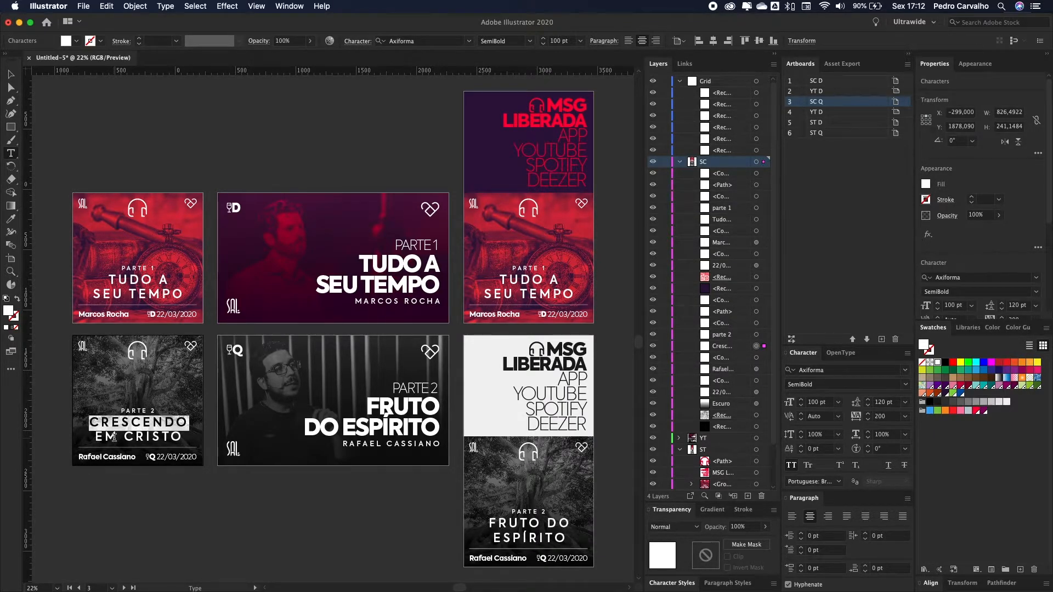
pyautogui.press('Left')
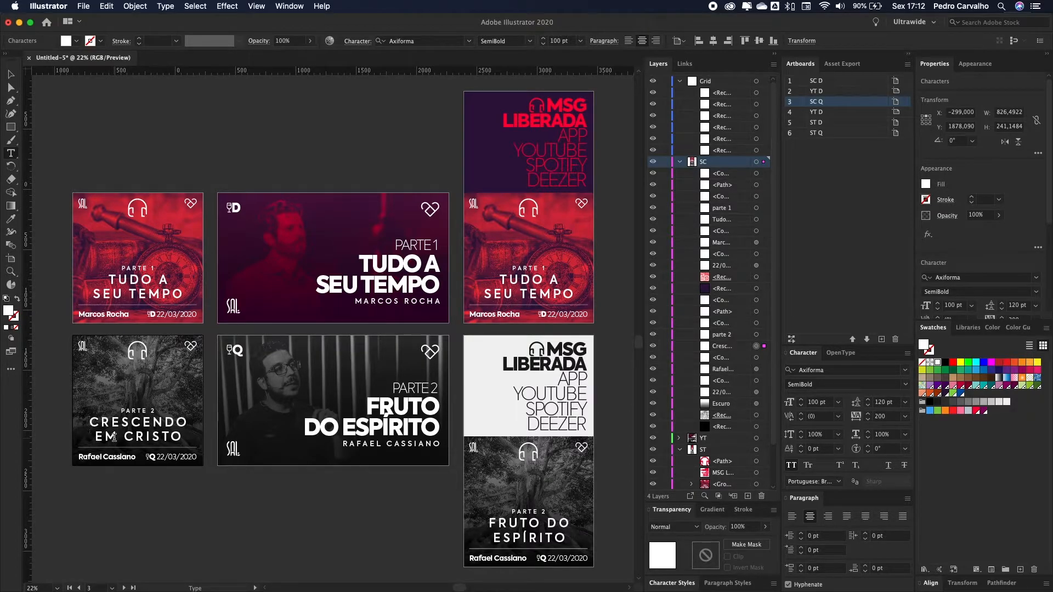
pyautogui.press('super+a')
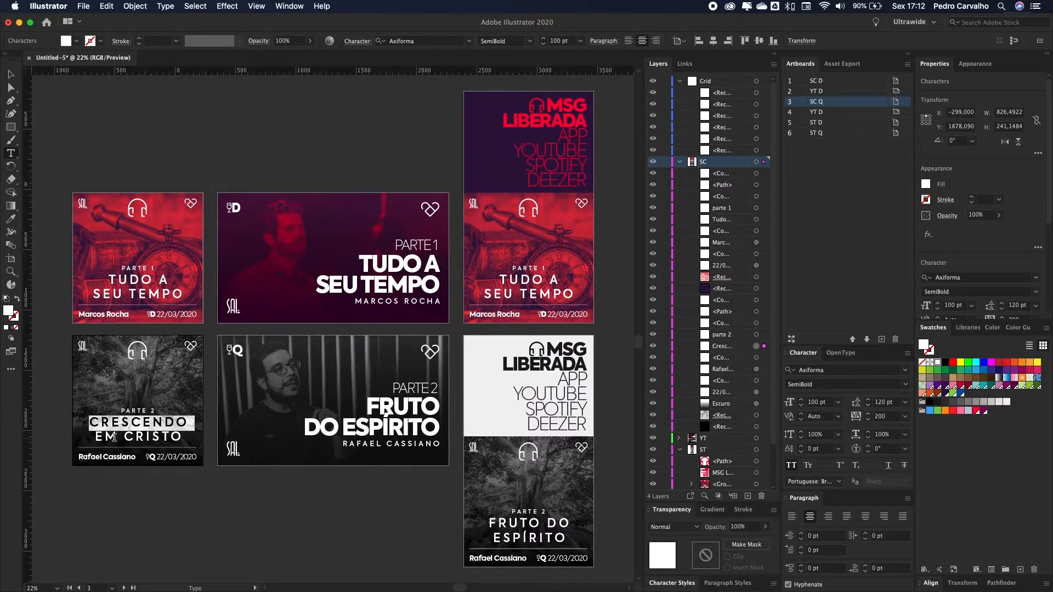
pyautogui.write('VIDA EM CRISTO')
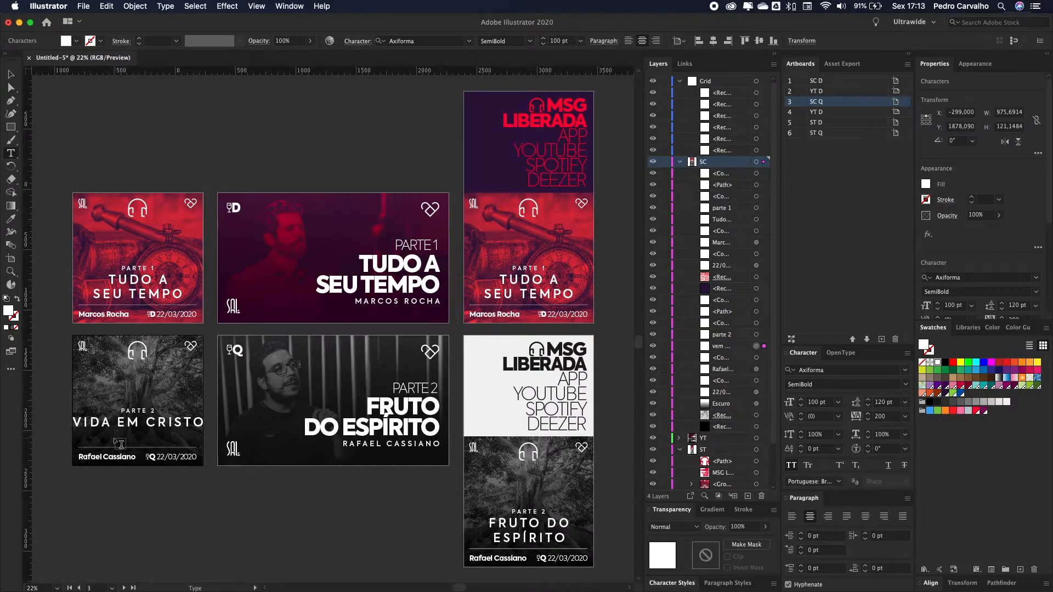
# Step: Adjust the spacing and line breaks around VIDA and EM in the square cover's title
pyautogui.press('BackSpace')
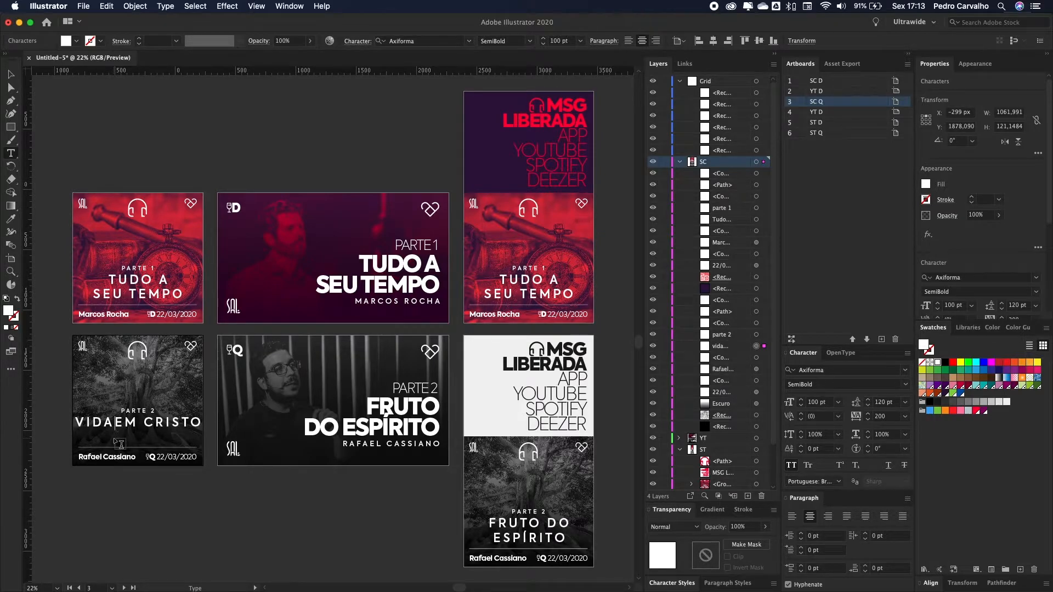
pyautogui.press('Return')
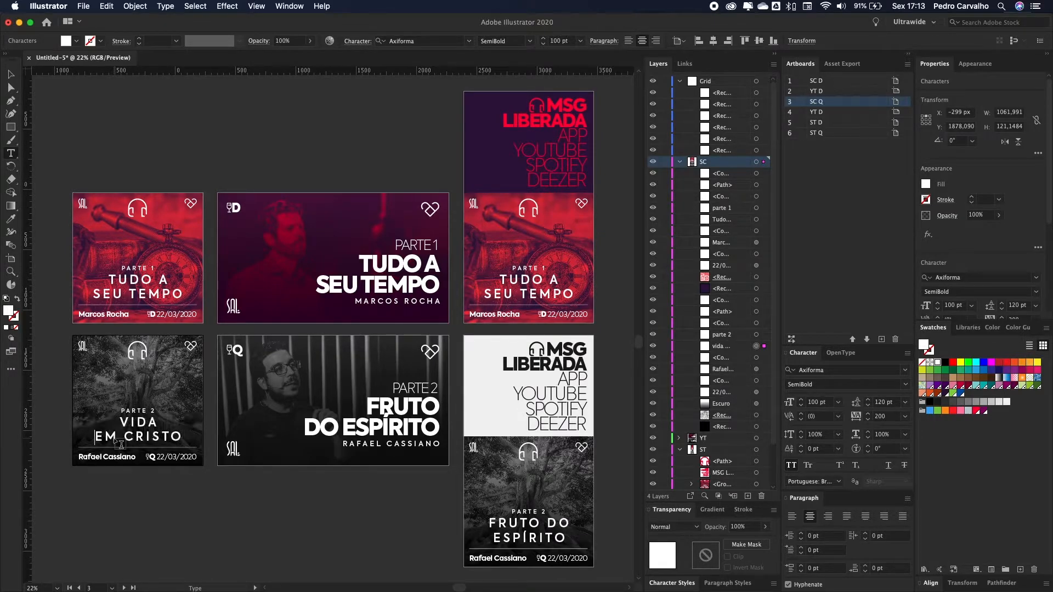
pyautogui.press('BackSpace')
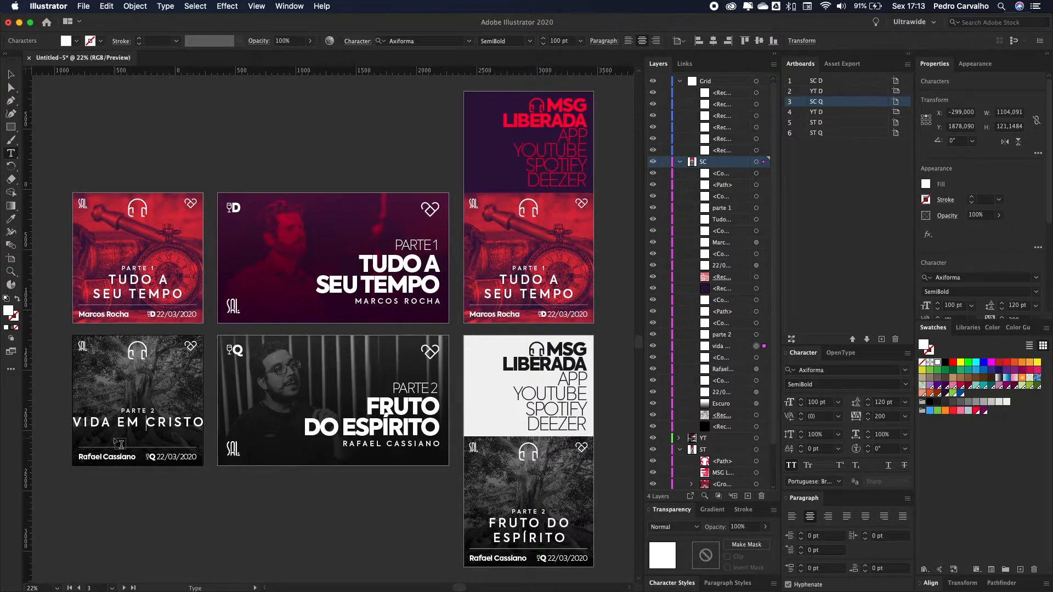
pyautogui.press('BackSpace')
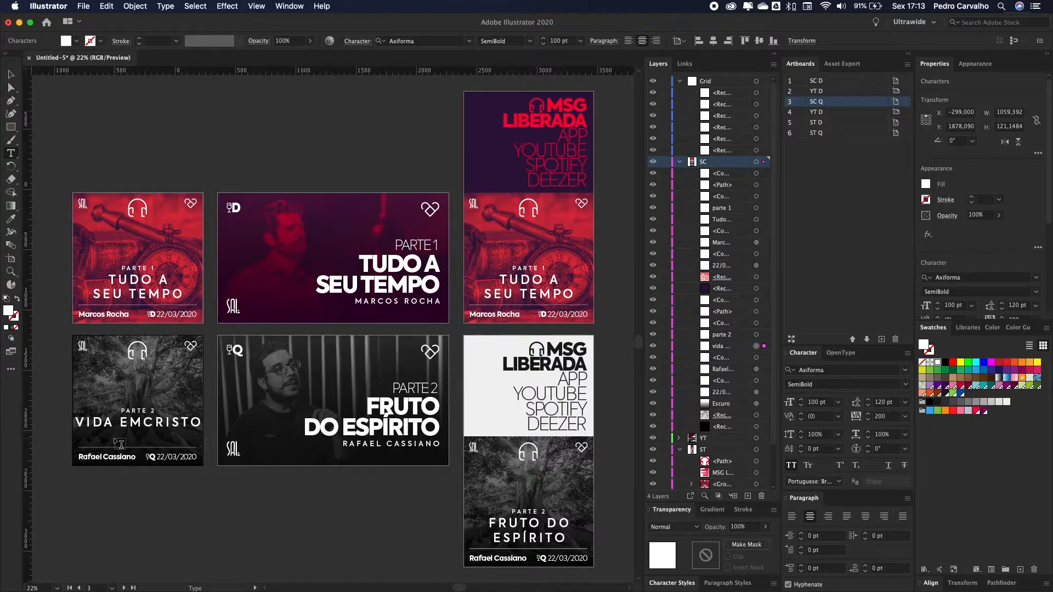
pyautogui.press('Left')
pyautogui.press('Left')
pyautogui.press('Left')
pyautogui.press('Left')
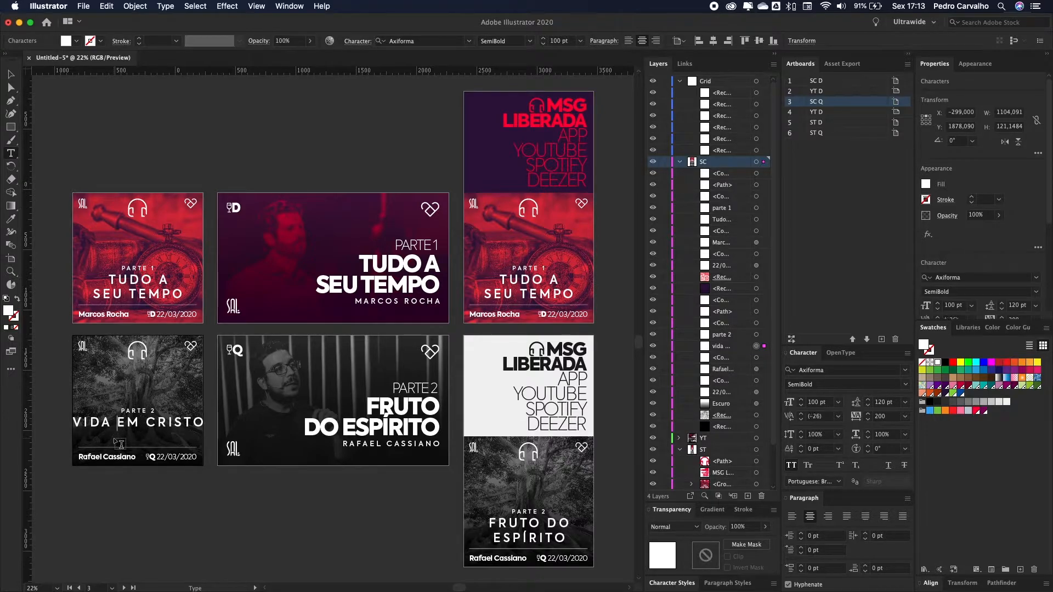
pyautogui.press('Right')
pyautogui.press('Left')
pyautogui.press('Right')
pyautogui.press('Left')
pyautogui.press('Right')
# Step: Break the square cover's title so it reads VIDA over EM CRISTO
pyautogui.press('Left')
pyautogui.press('Right')
pyautogui.press('Right')
pyautogui.press('BackSpace')
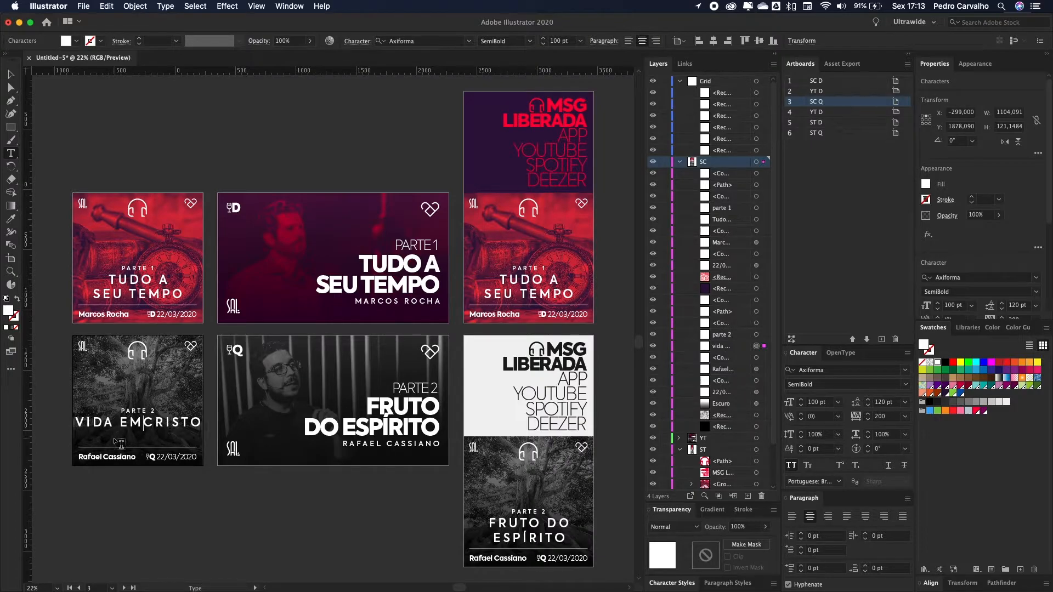
pyautogui.press('Return')
pyautogui.press('Right')
pyautogui.press('Right')
pyautogui.press('Right')
pyautogui.press('Right')
pyautogui.press('Right')
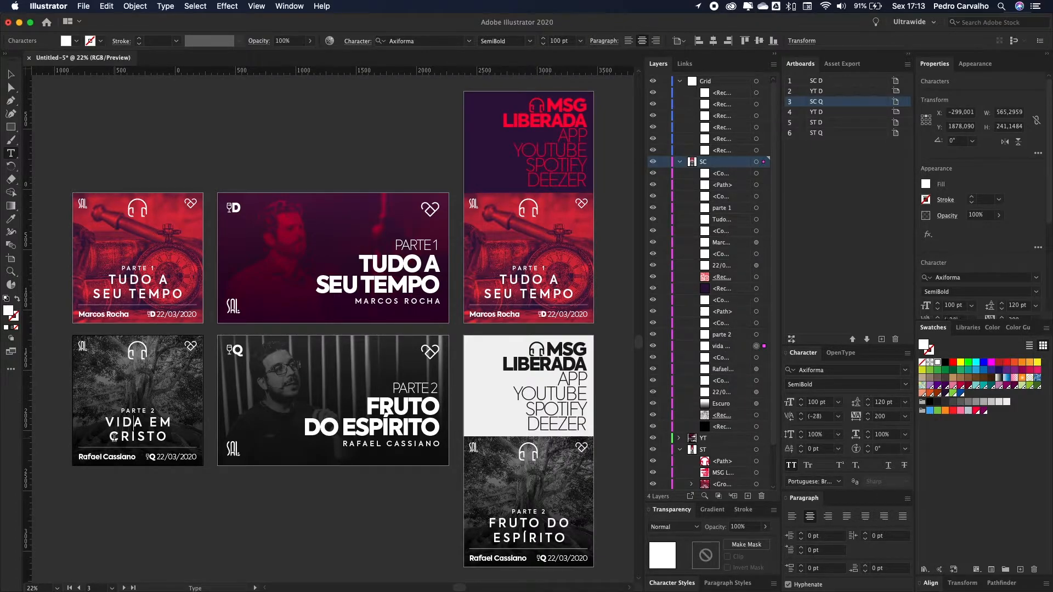
pyautogui.press('Right')
pyautogui.press('BackSpace')
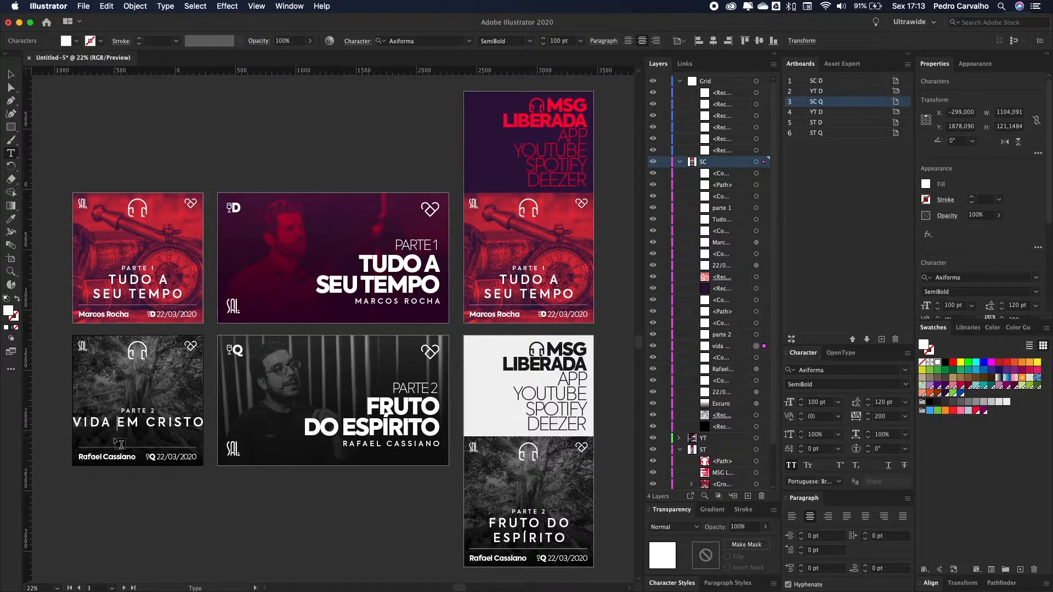
pyautogui.press('BackSpace')
pyautogui.press('Return')
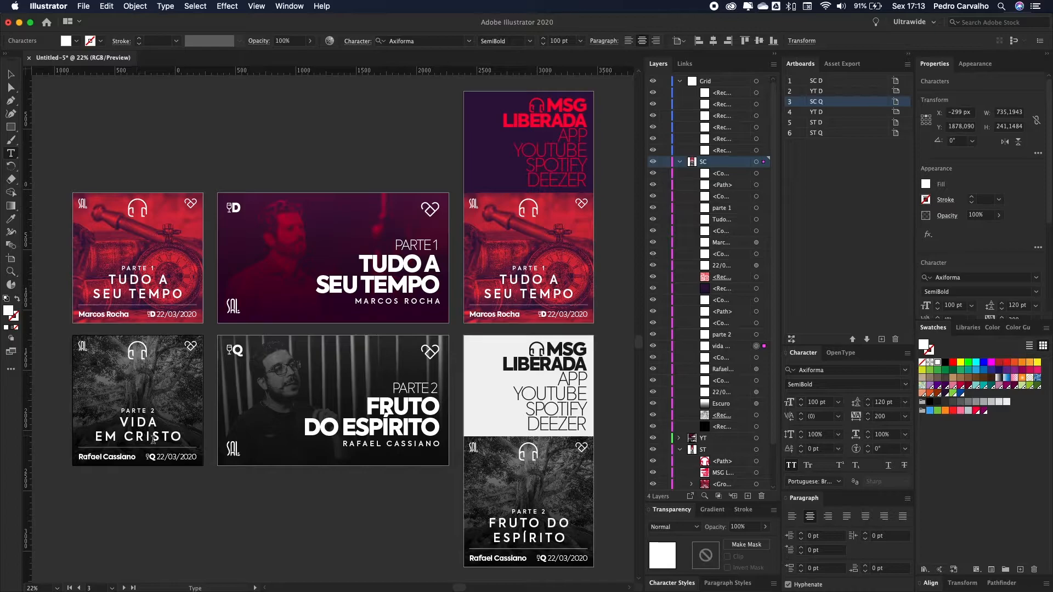
# Step: Retitle the widescreen Q cover CRESCENDO over EM CRISTO
pyautogui.click(410, 425)
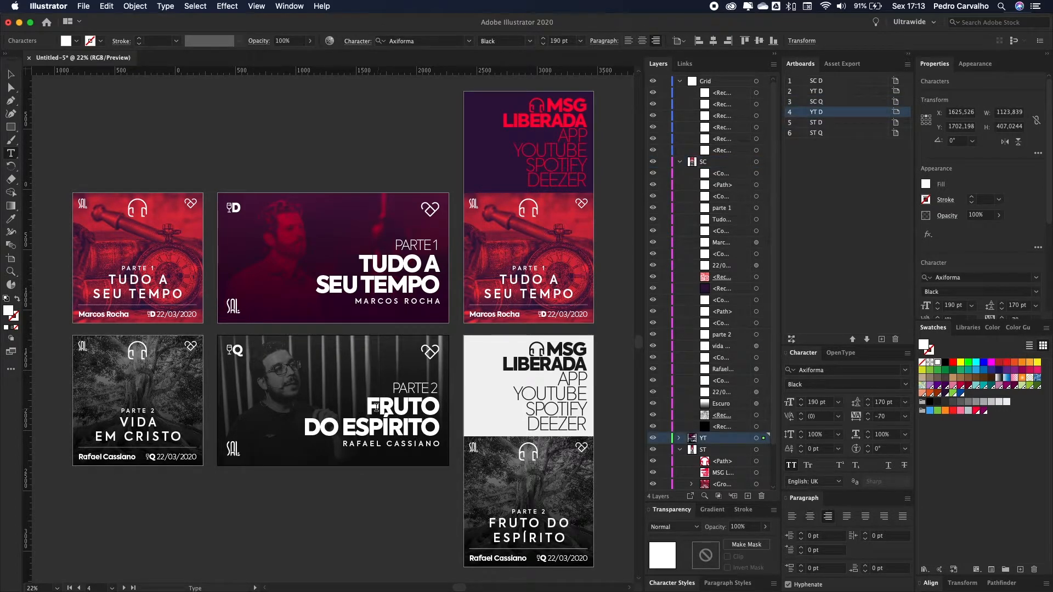
pyautogui.press('super+a')
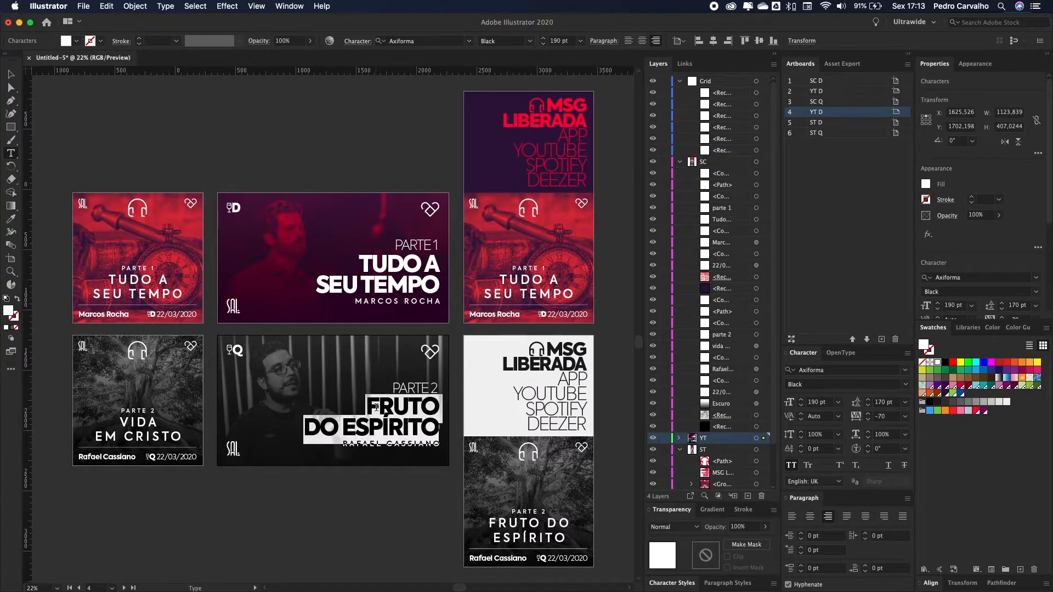
pyautogui.write('VIDA')
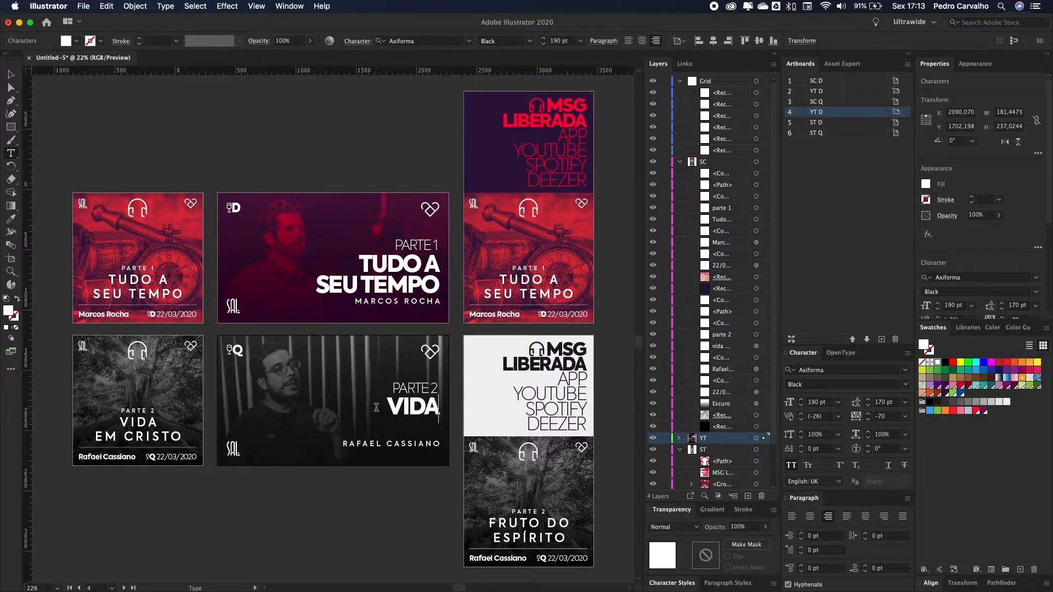
pyautogui.press('Return')
pyautogui.write('EM CRISTO')
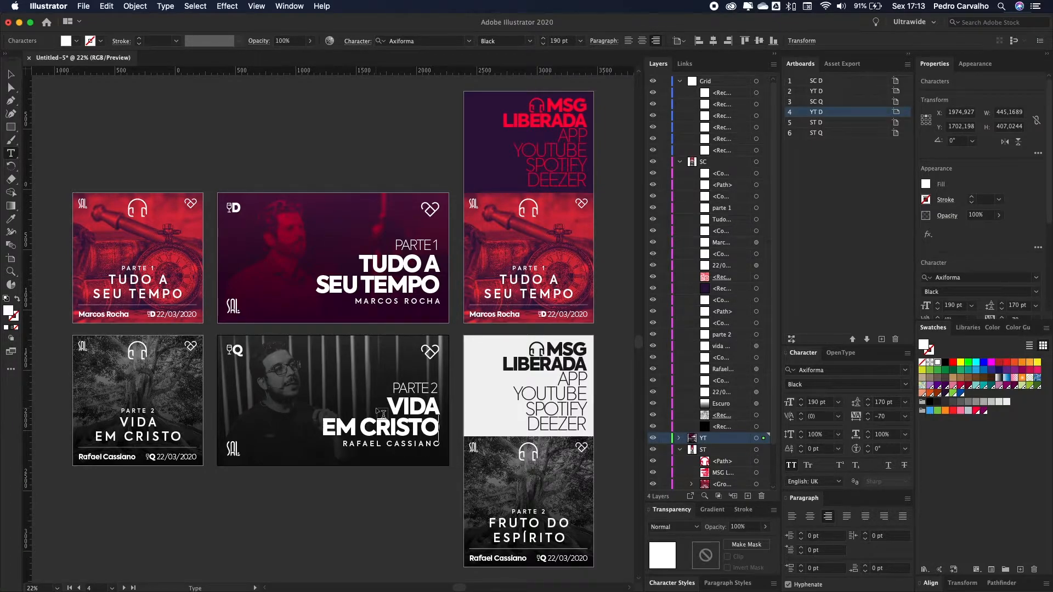
pyautogui.press('Up')
pyautogui.press('super+a')
pyautogui.press('Left')
pyautogui.hotkey('shift', 'Right')
pyautogui.hotkey('shift', 'Right')
pyautogui.hotkey('shift', 'Right')
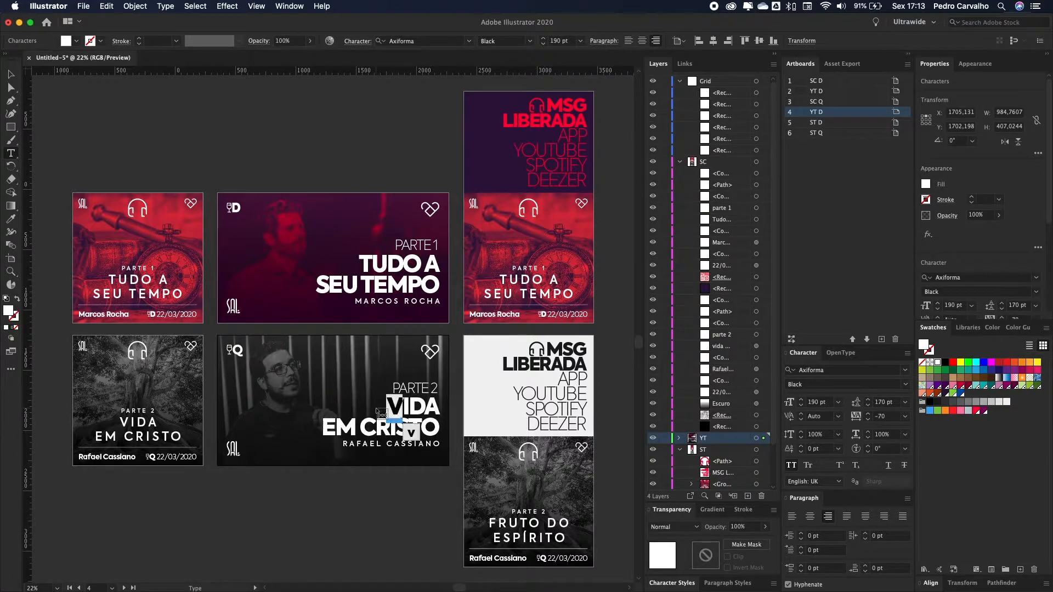
pyautogui.hotkey('shift', 'Right')
pyautogui.write('CRESCENDO')
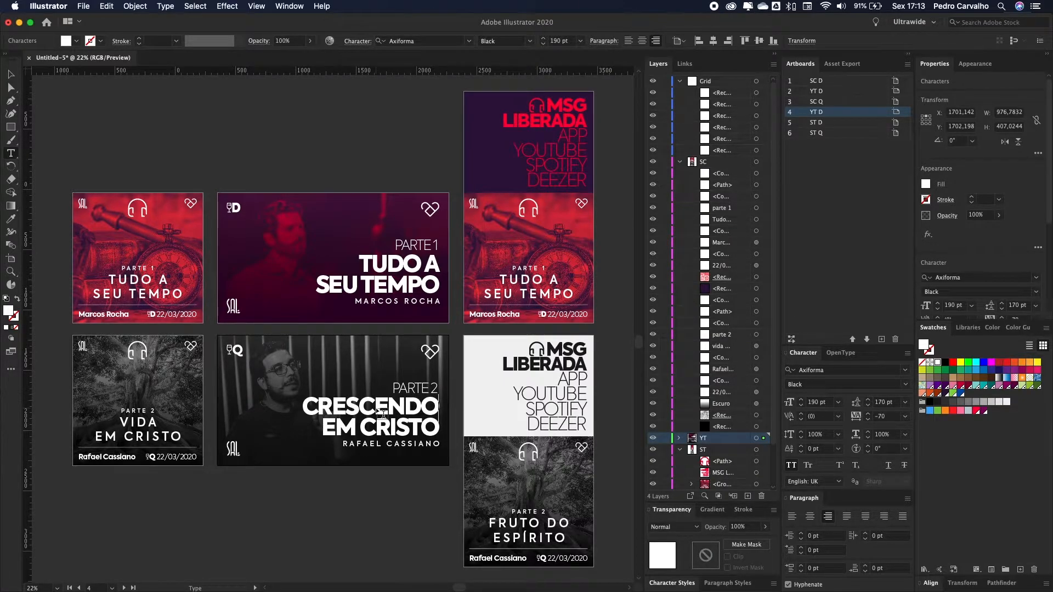
pyautogui.hscroll(3, 382, 414)
pyautogui.hscroll(-3, 309, 416)
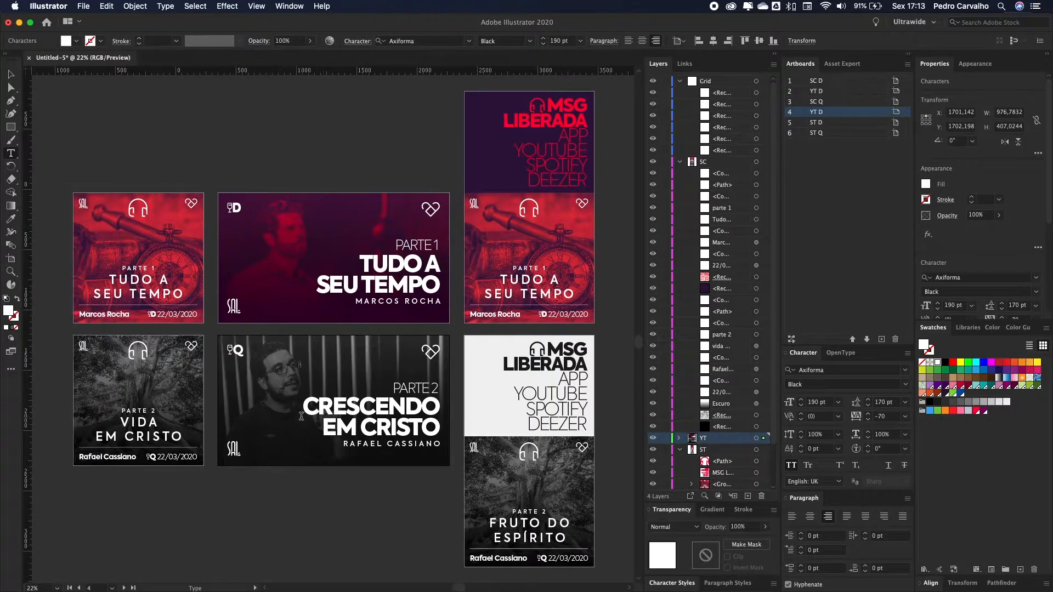
# Step: Replace VIDA with CRESCENDO in the square Q cover's title
pyautogui.moveTo(129, 424); pyautogui.dragTo(177, 427)
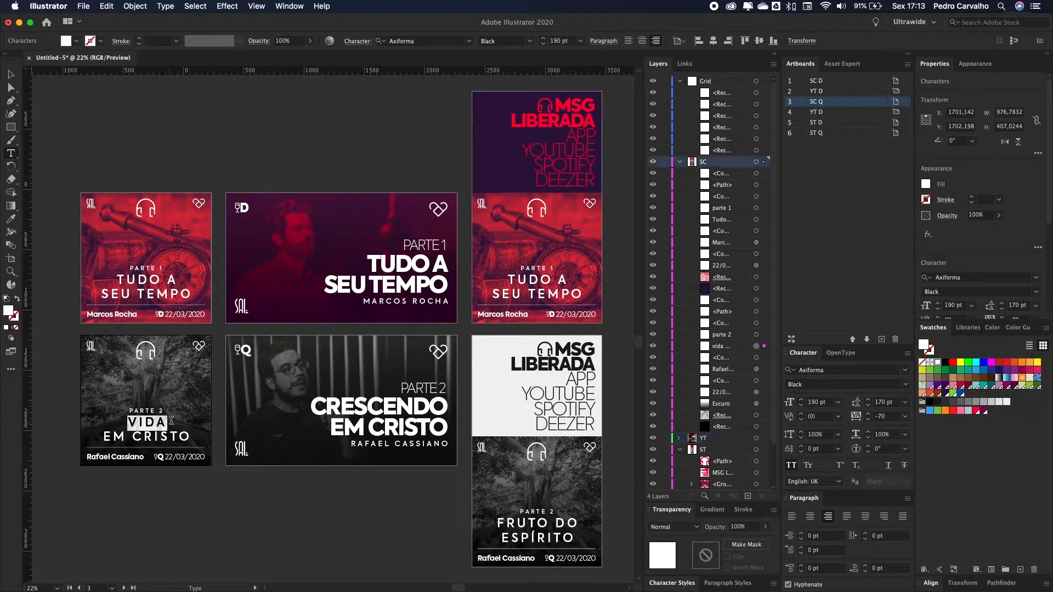
pyautogui.write('CRES')
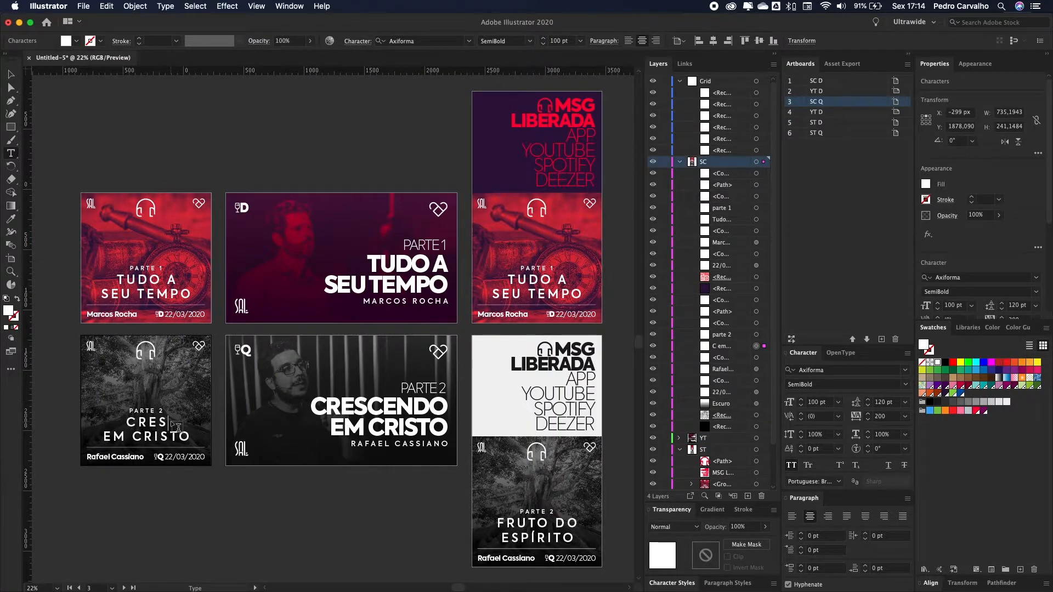
pyautogui.write('CENDO')
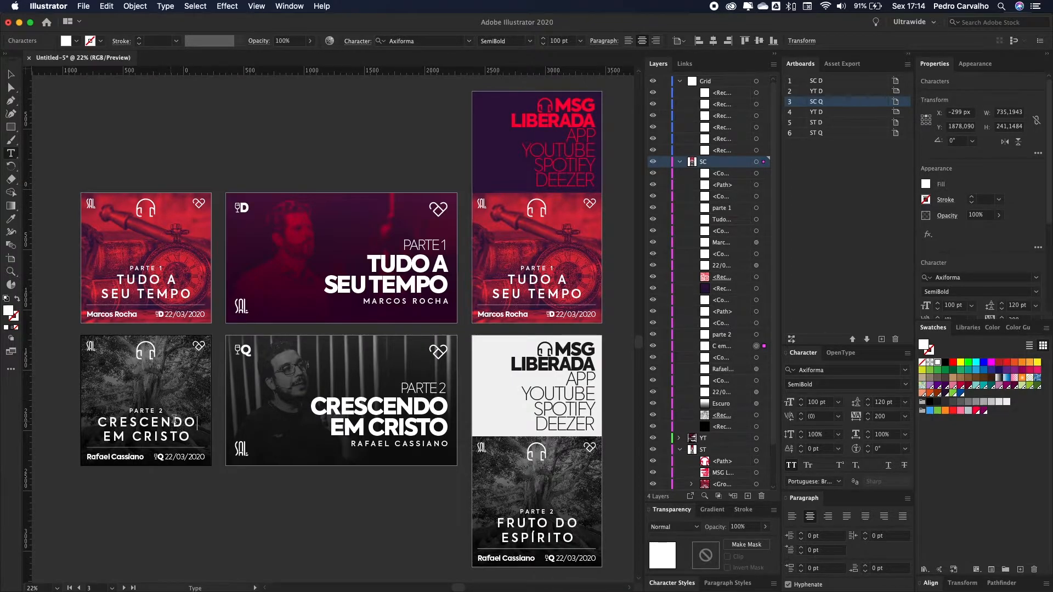
pyautogui.click(11, 74)
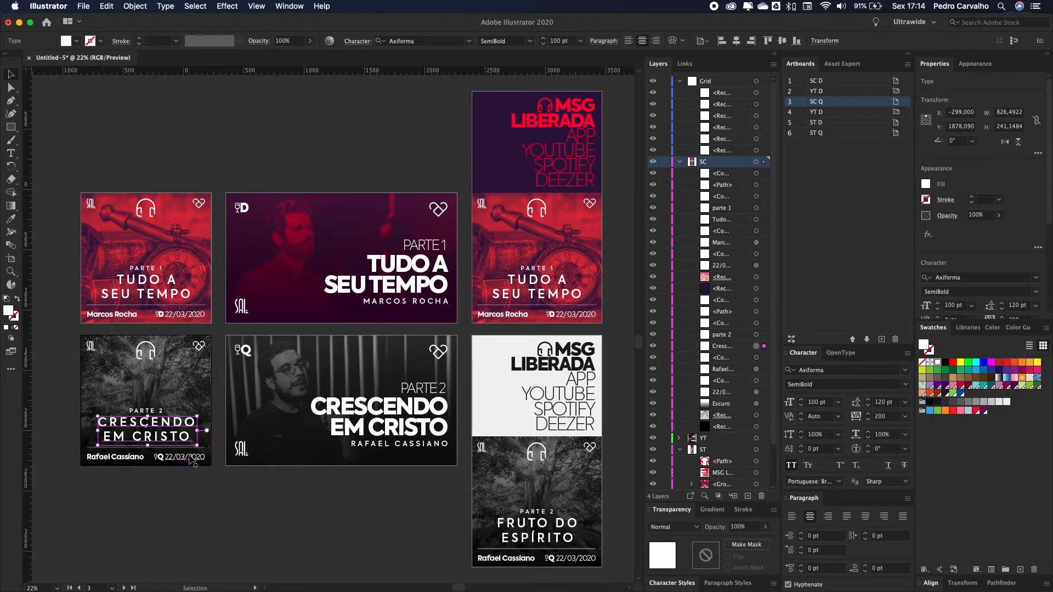
pyautogui.click(178, 494)
# Step: Delete the PARTE 2 labels from the square and YouTube Q artboards
pyautogui.click(152, 417)
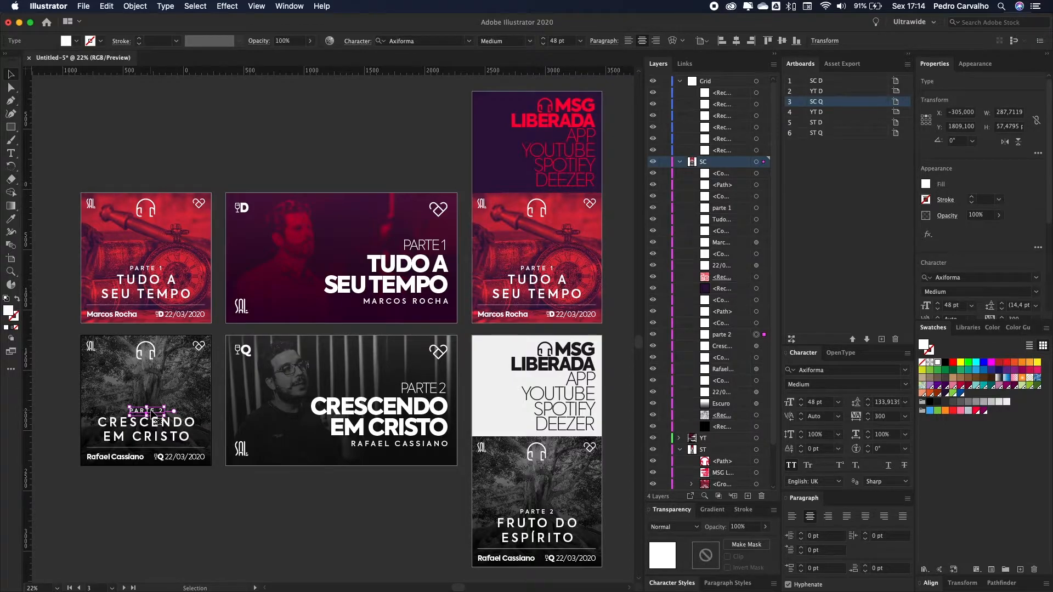
pyautogui.press('Delete')
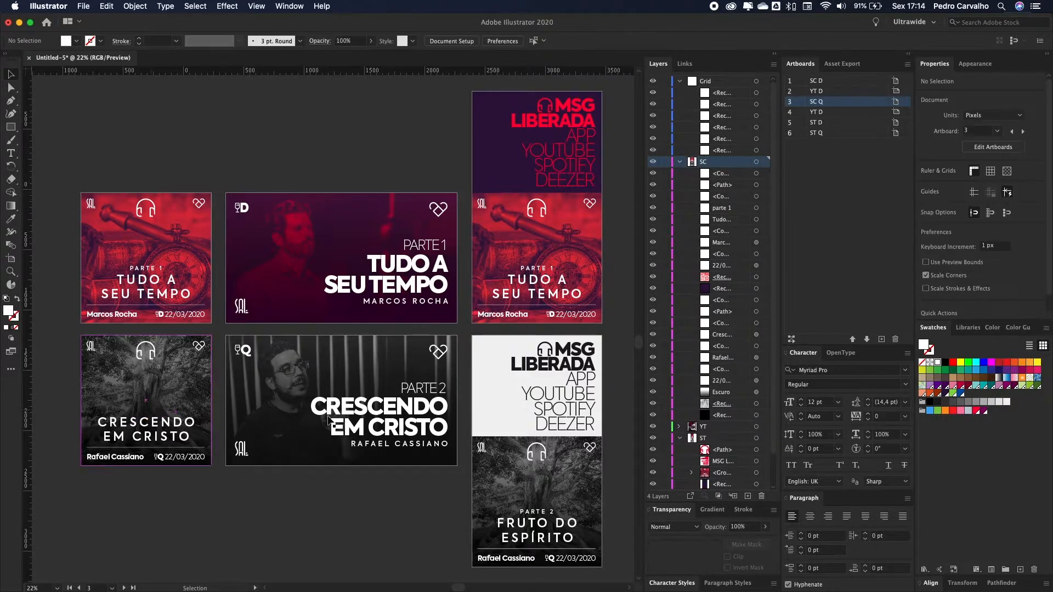
pyautogui.click(426, 386)
pyautogui.click(425, 385)
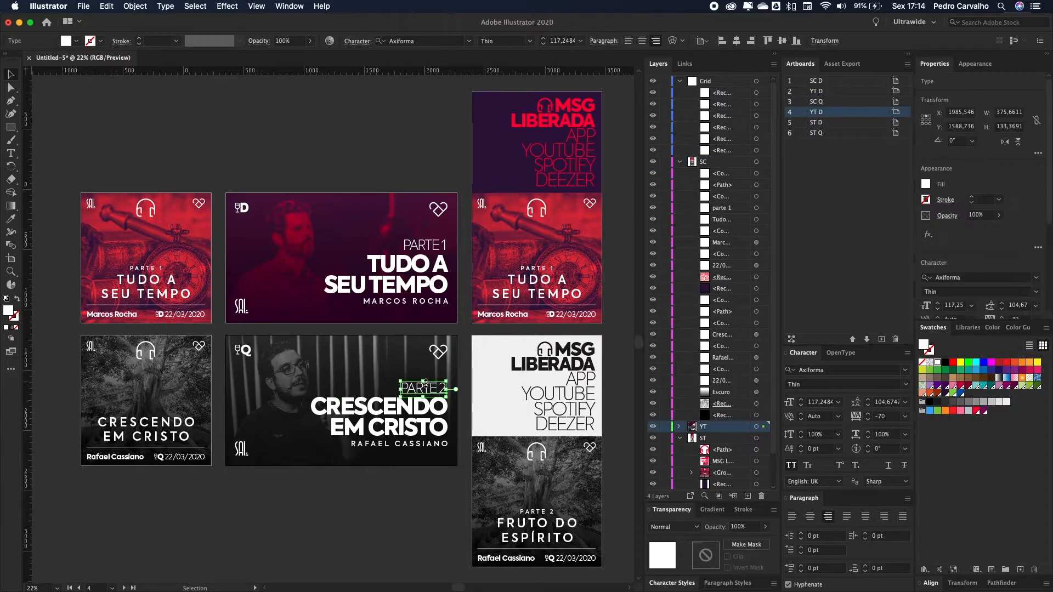
pyautogui.press('Delete')
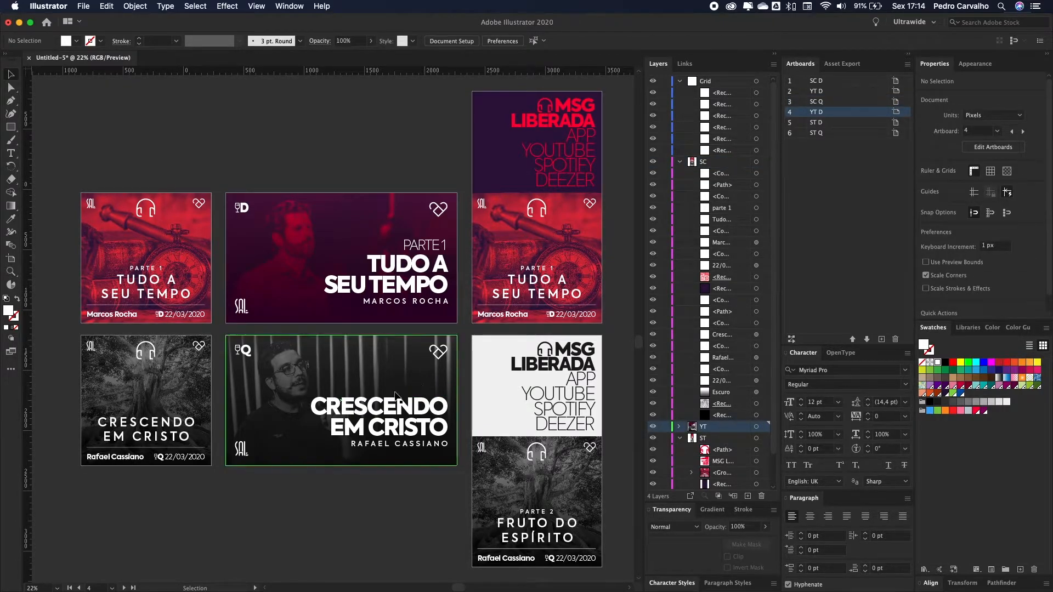
pyautogui.press('super+Tab')
pyautogui.press('super+Tab')
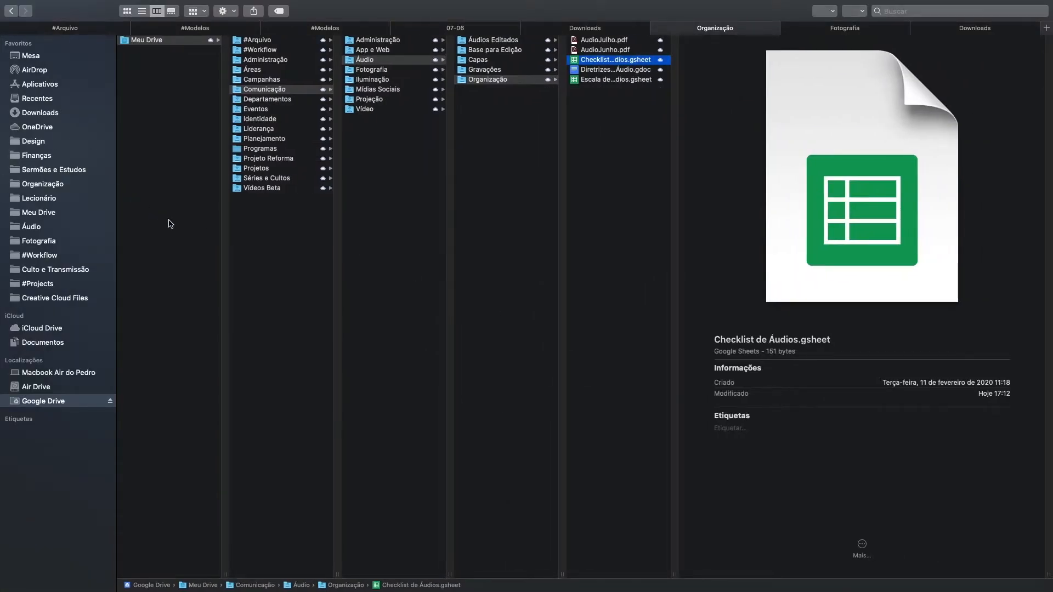
# Step: Reopen #Workflow › Culto e Transmissão › Capas in Finder's column view
pyautogui.click(277, 52)
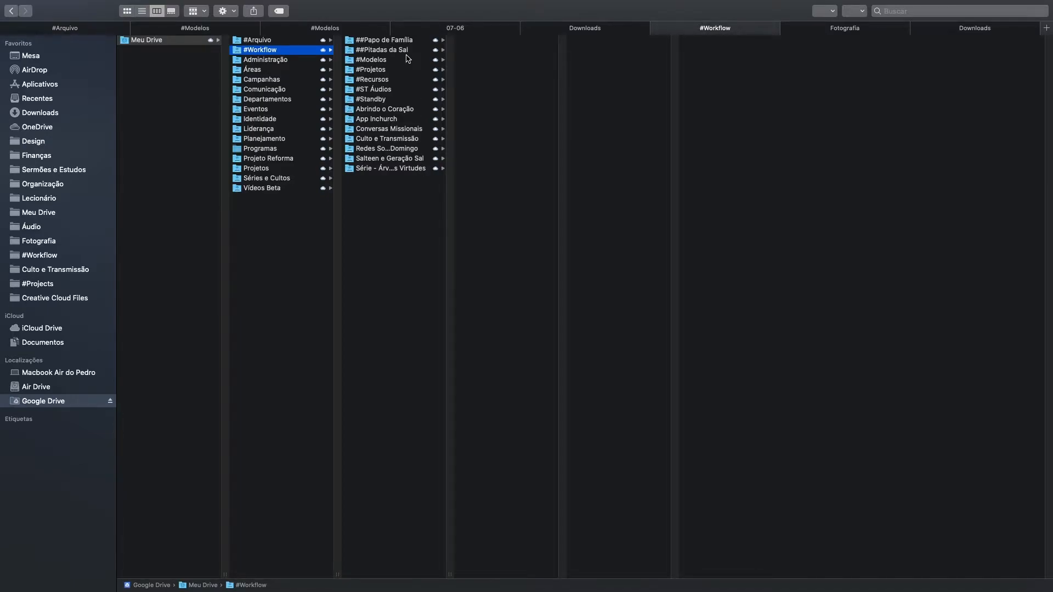
pyautogui.click(403, 141)
pyautogui.click(499, 51)
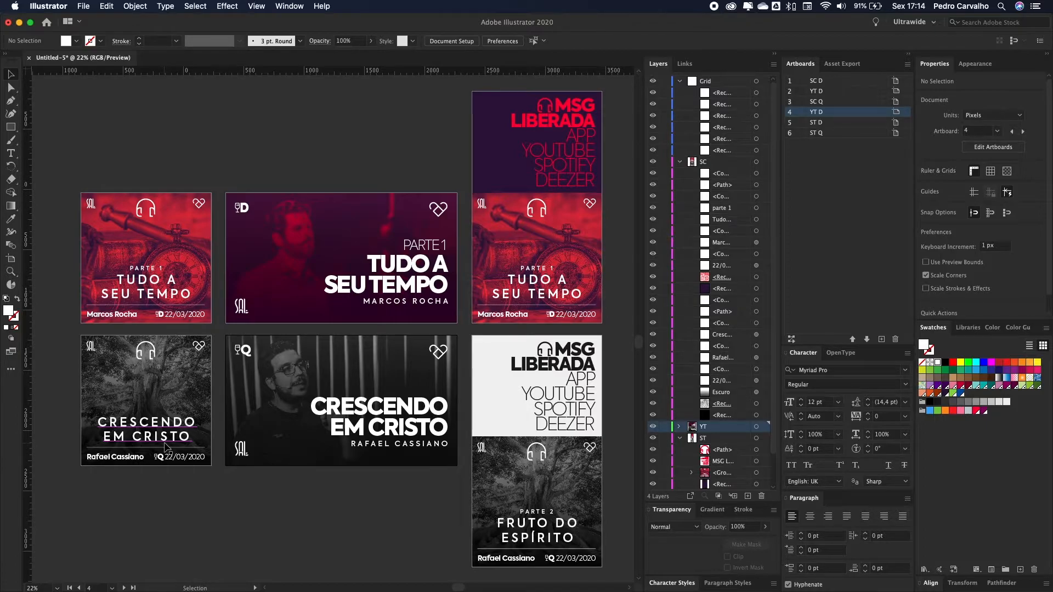
# Step: Replace the preacher credit on the square and widescreen Q covers with his full name
pyautogui.doubleClick(95, 460)
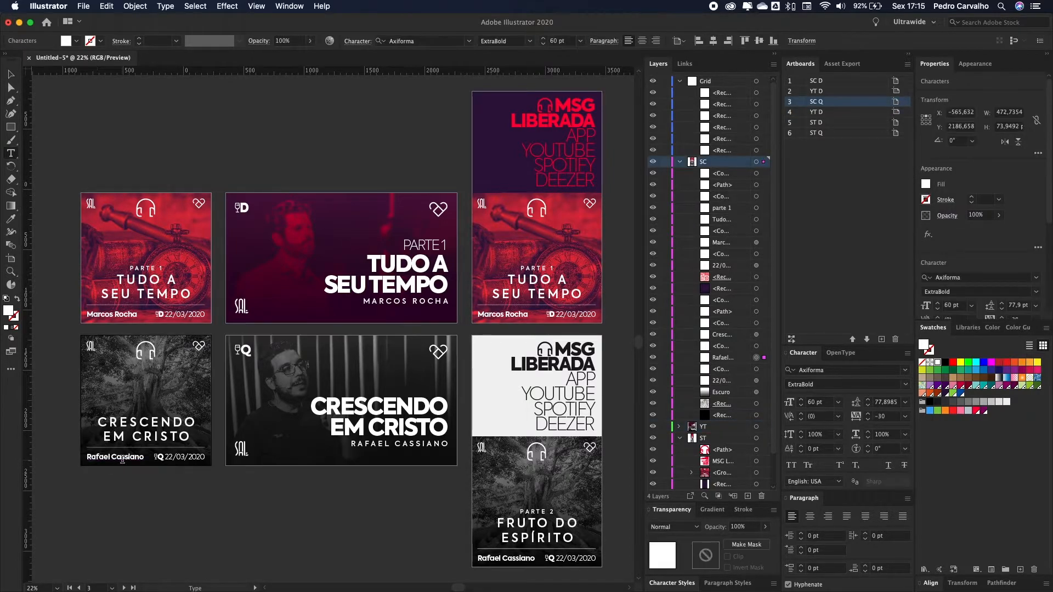
pyautogui.press('super+a')
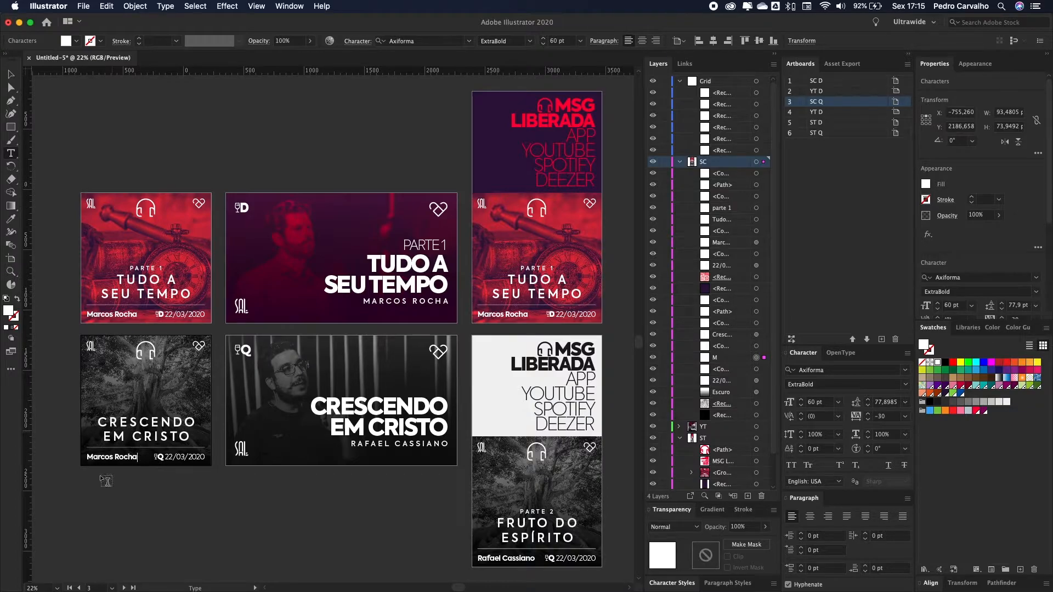
pyautogui.click(367, 444)
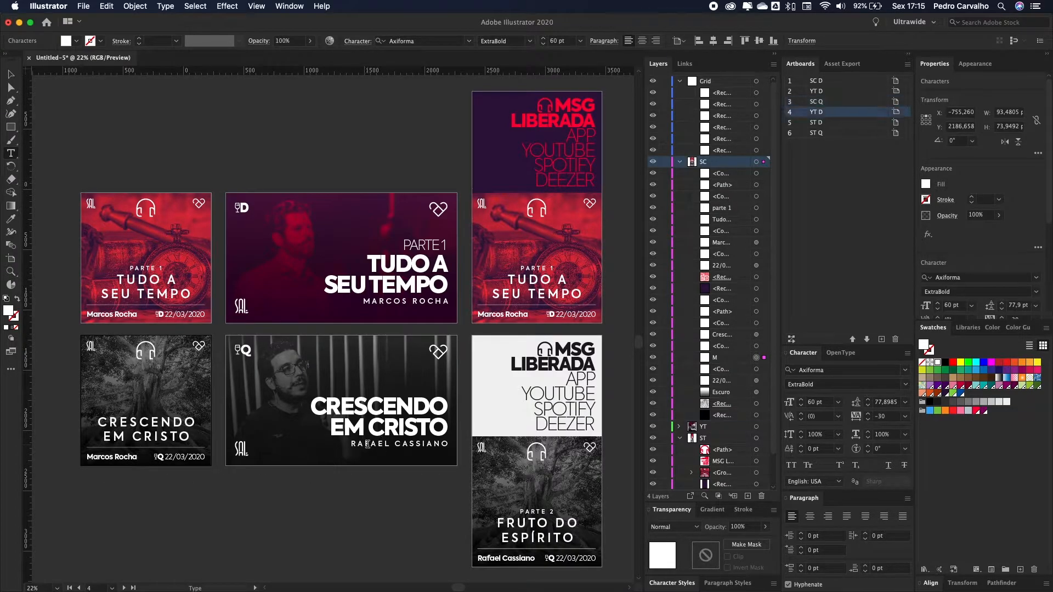
pyautogui.press('super+a')
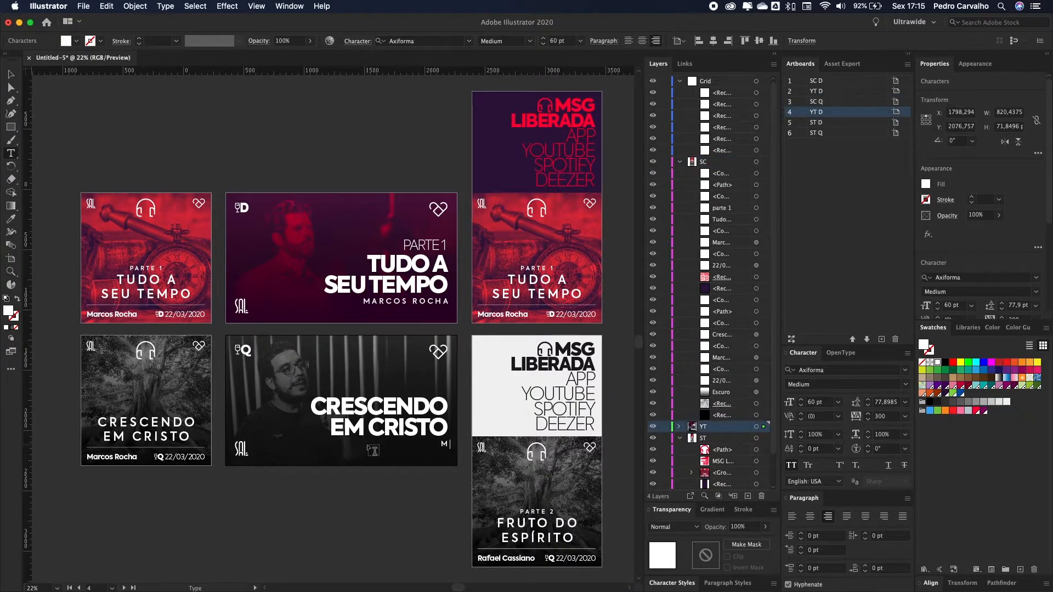
# Step: Check the sermon date in the checklist and set the square cover's date to 10/06
pyautogui.keyDown('super'); pyautogui.click(174, 459); pyautogui.keyUp('super')
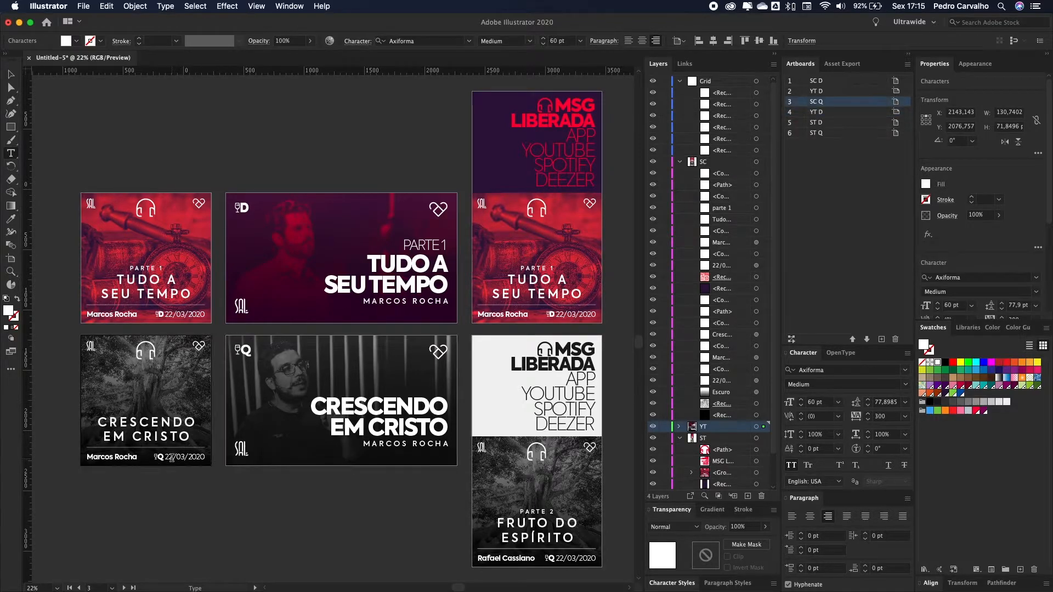
pyautogui.press('super+Tab')
pyautogui.press('super+Tab')
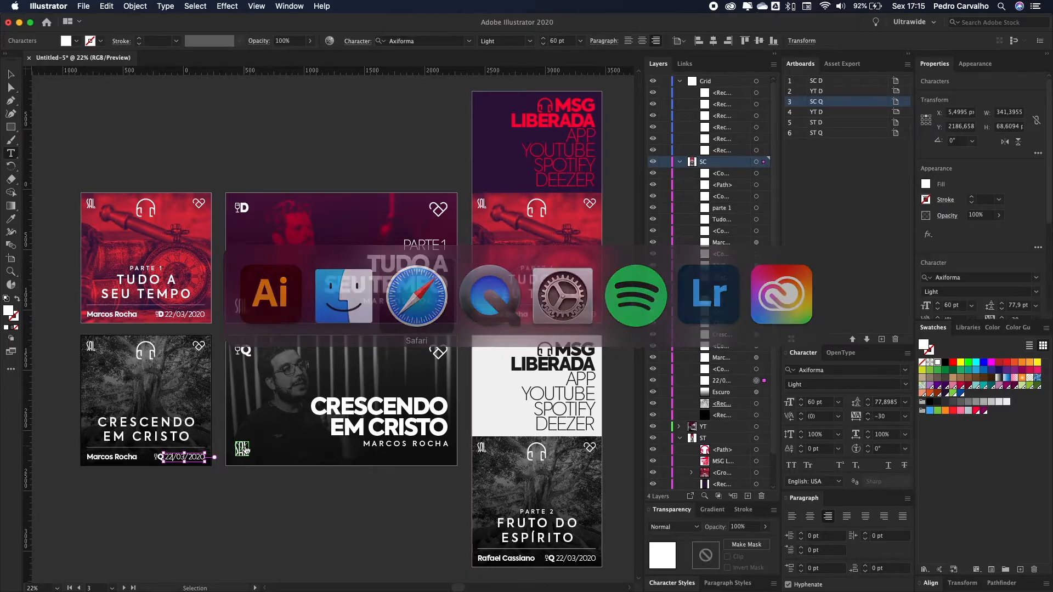
pyautogui.click(50, 159)
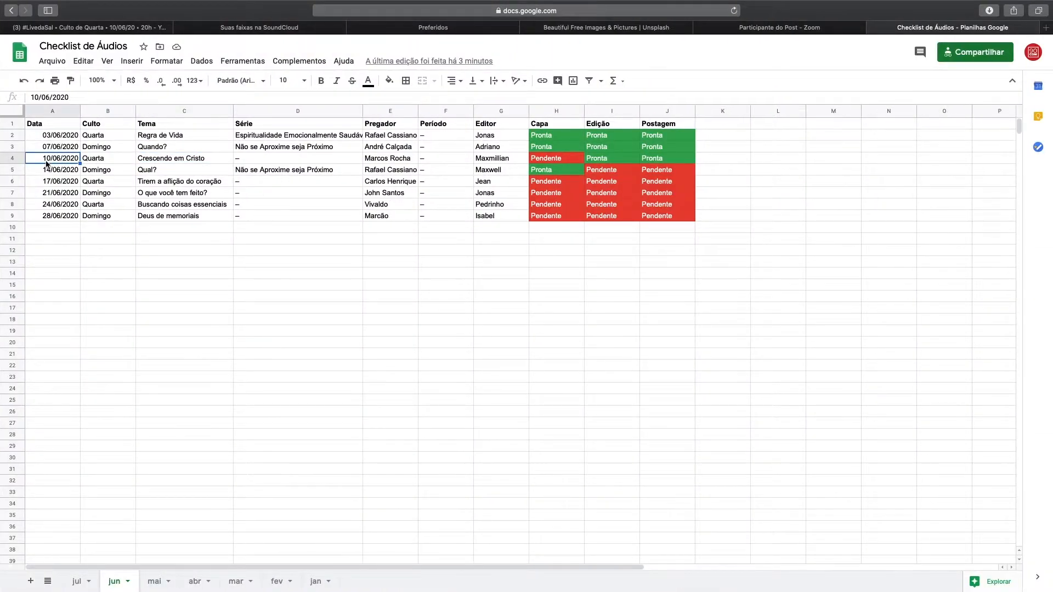
pyautogui.press('super+Tab')
pyautogui.write('10/06/2020')
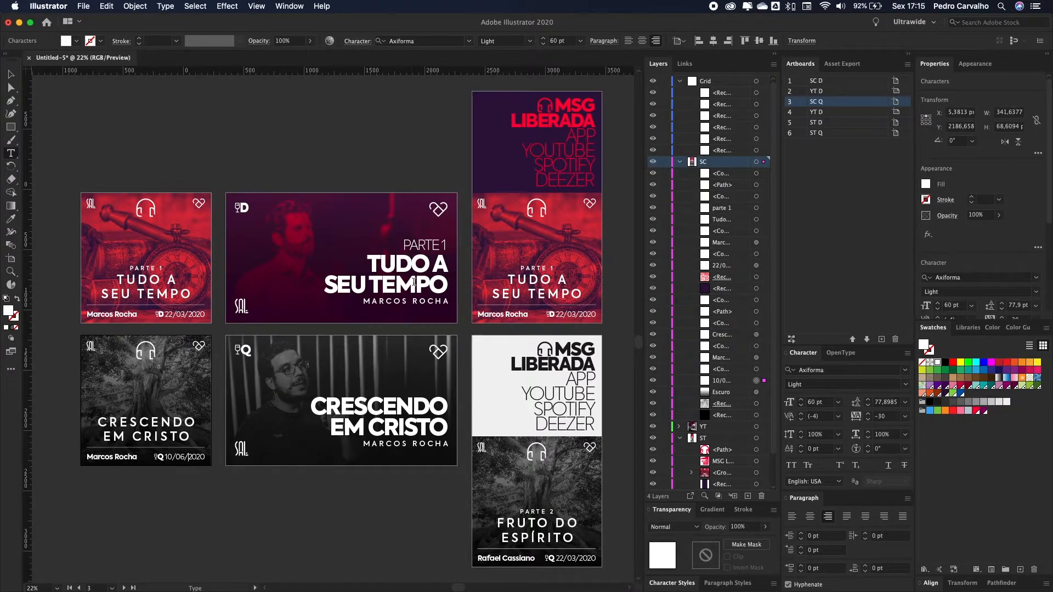
pyautogui.click(11, 74)
pyautogui.click(199, 114)
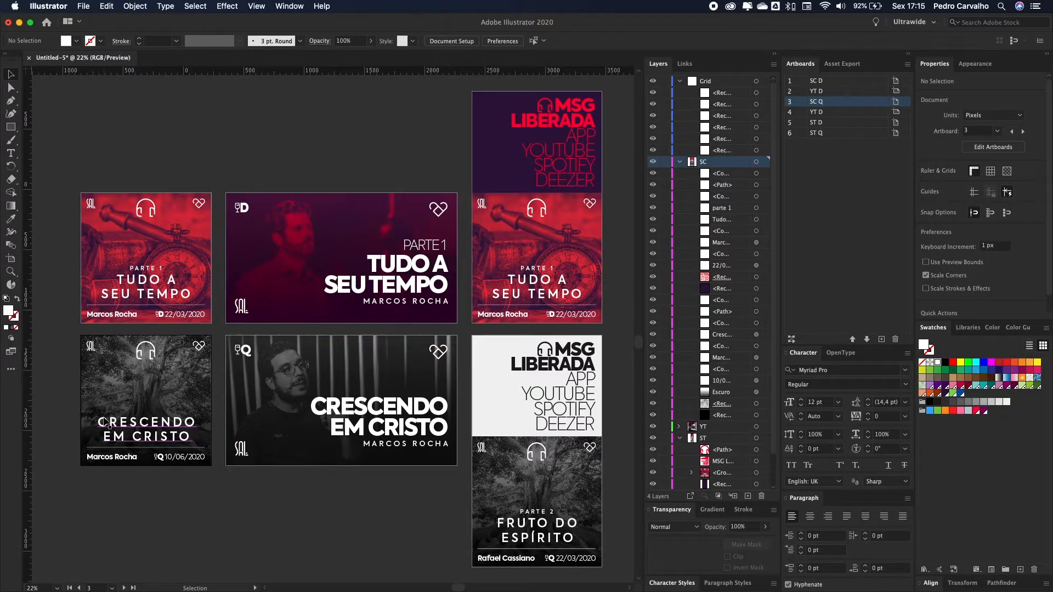
pyautogui.scroll(2, 107, 422)
pyautogui.scroll(-2, 285, 413)
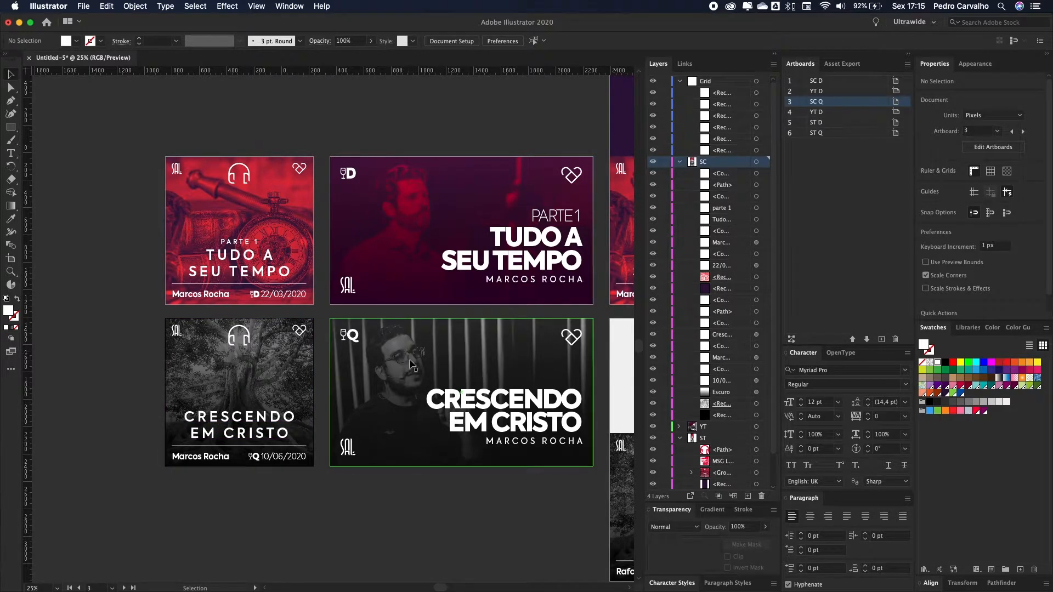
# Step: Compare the square and YouTube covers' dark overlay rectangles, then bring up Unsplash in Safari
pyautogui.click(280, 382)
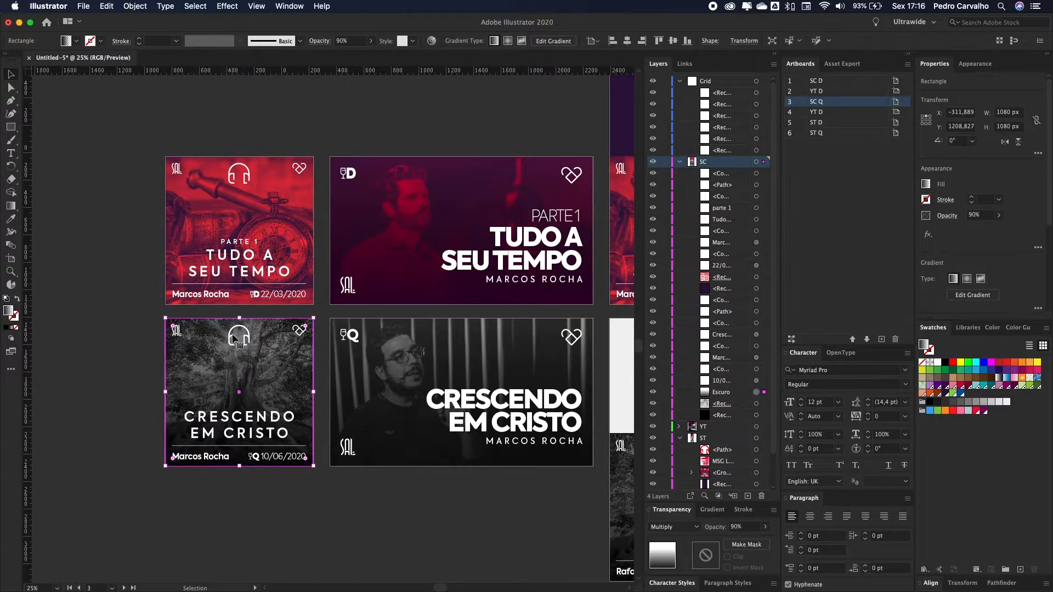
pyautogui.click(433, 335)
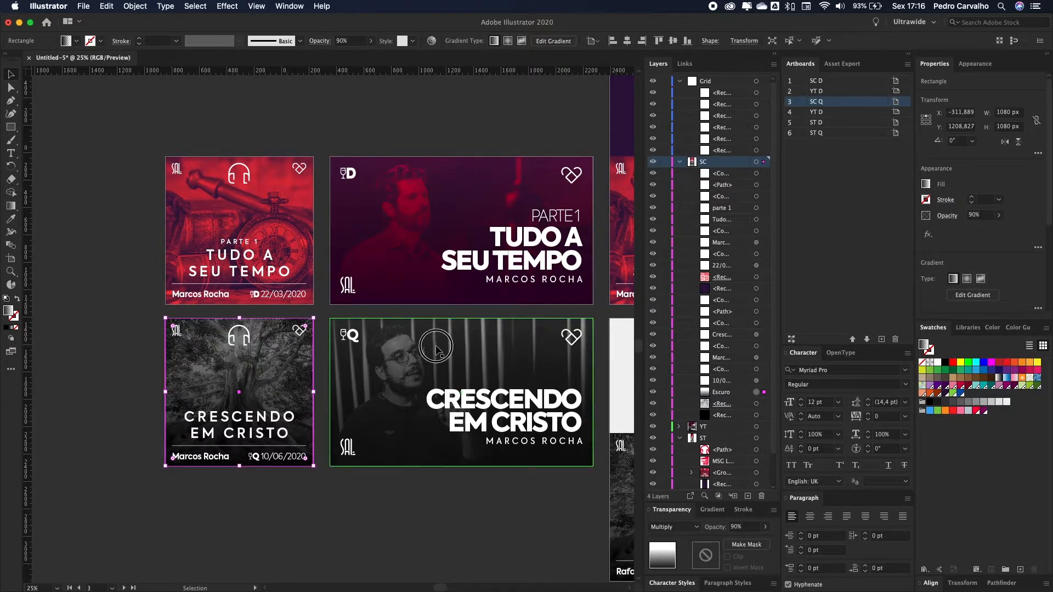
pyautogui.click(236, 376)
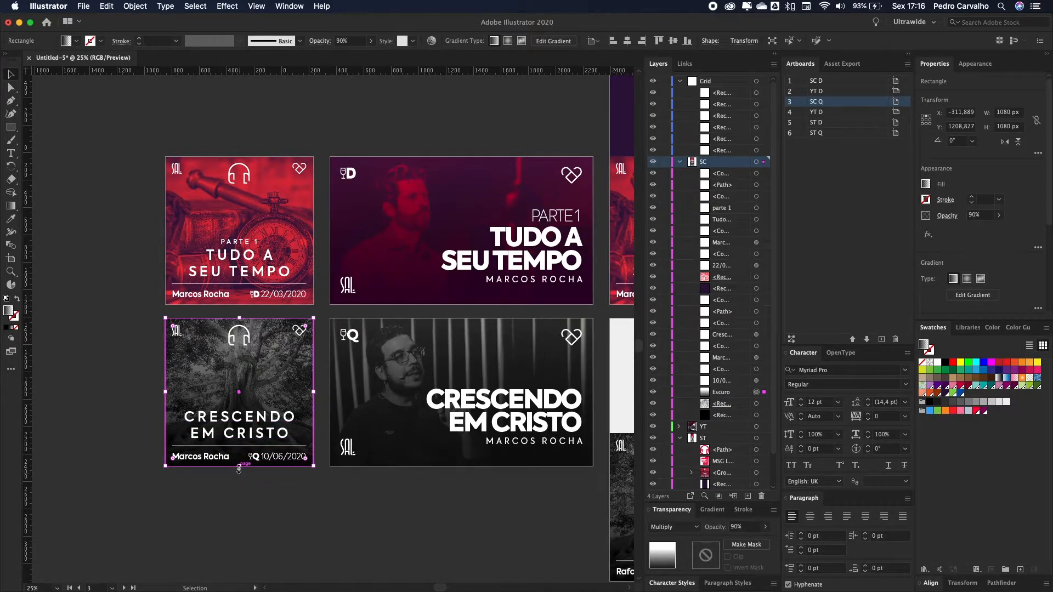
pyautogui.press('super+Tab')
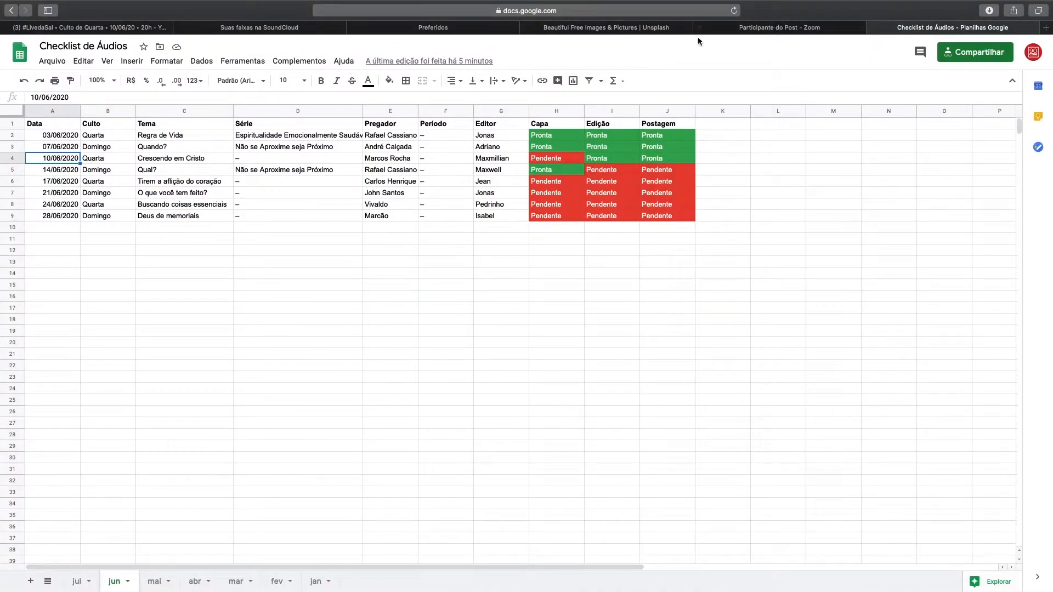
pyautogui.click(634, 30)
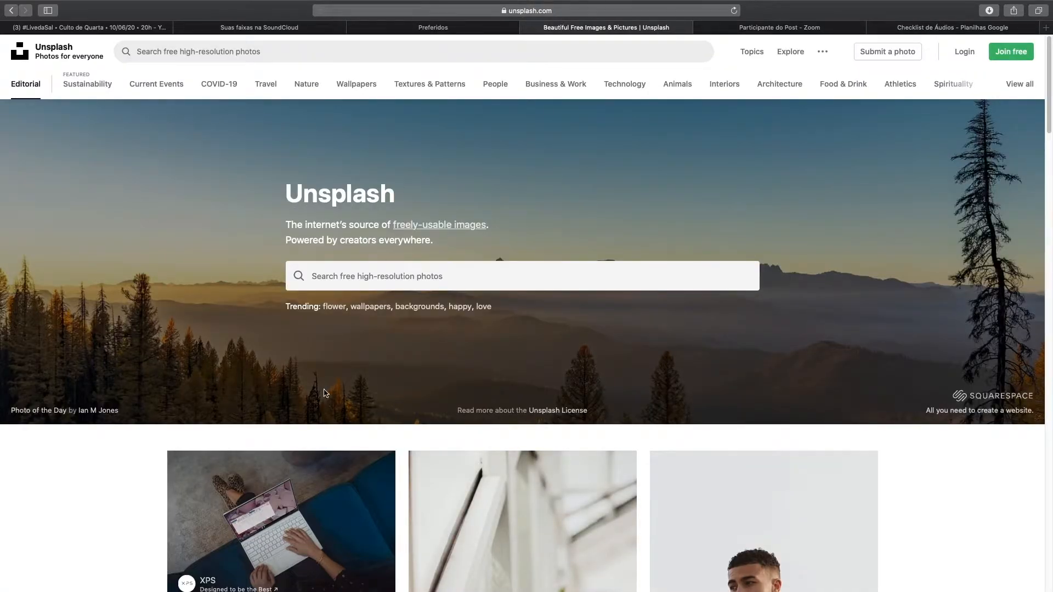
# Step: Search Unsplash for 'growing up' photos
pyautogui.scroll(-2, 385, 329)
pyautogui.scroll(2, 386, 329)
pyautogui.click(341, 270)
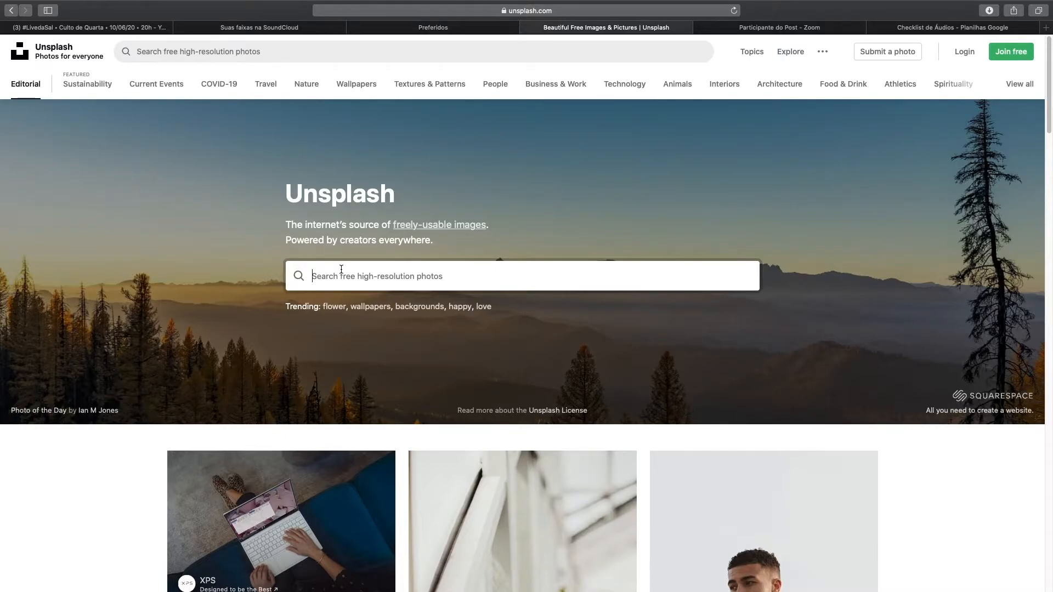
pyautogui.write('ge')
pyautogui.write('rowin')
pyautogui.write('g')
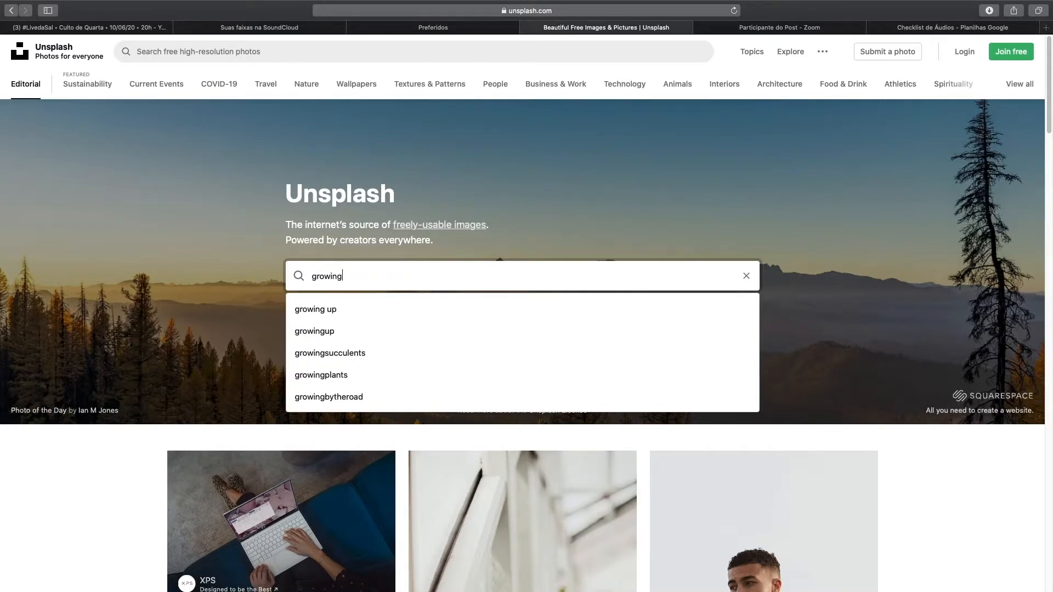
pyautogui.click(330, 311)
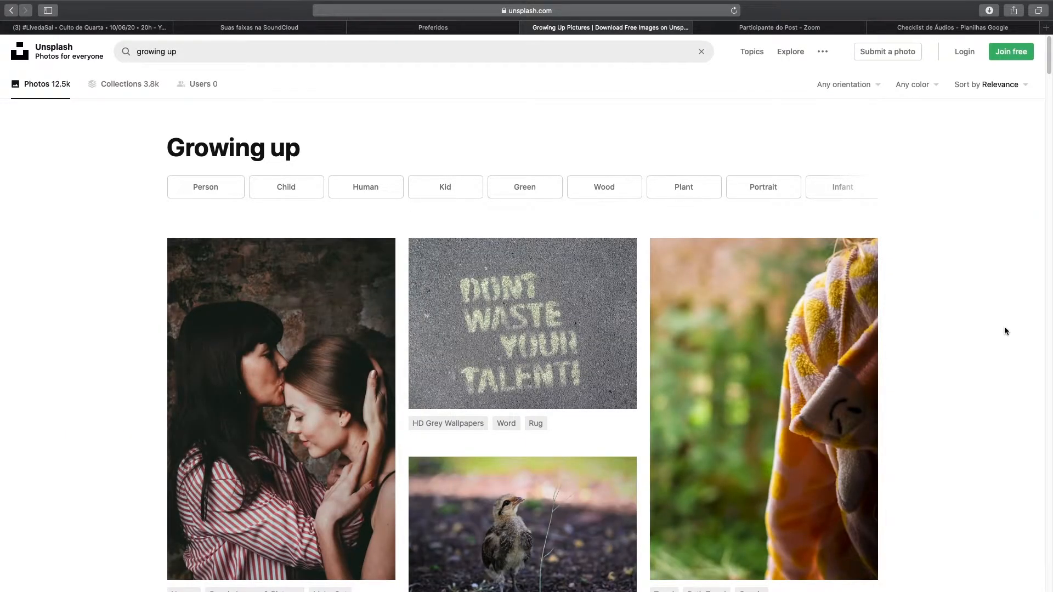
# Step: Download the red tricycle photo from the results and return to Illustrator
pyautogui.scroll(-5, 998, 327)
pyautogui.scroll(-1, 992, 326)
pyautogui.scroll(-3, 993, 326)
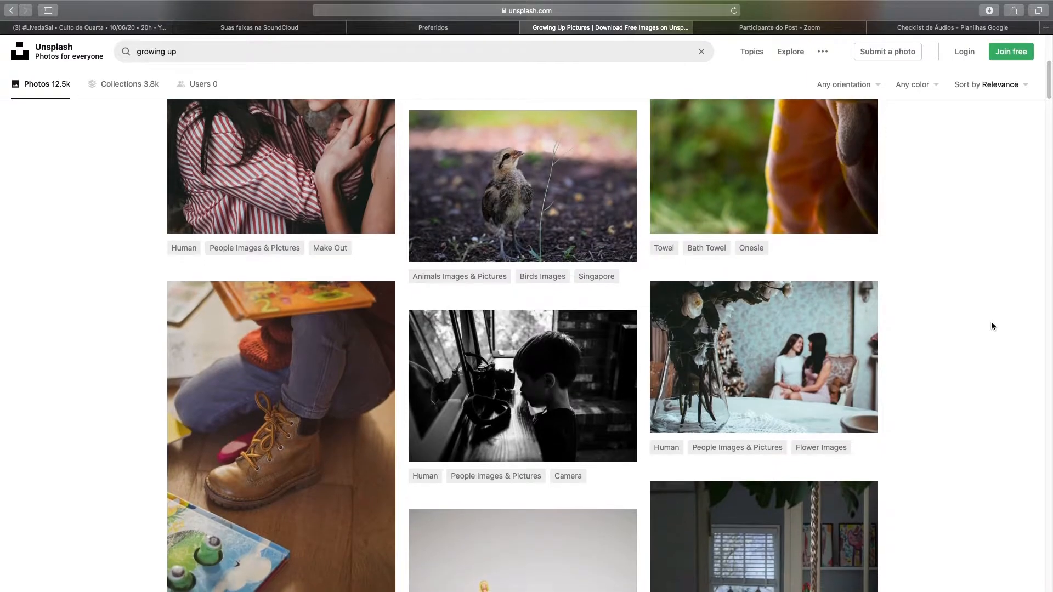
pyautogui.scroll(-4, 991, 325)
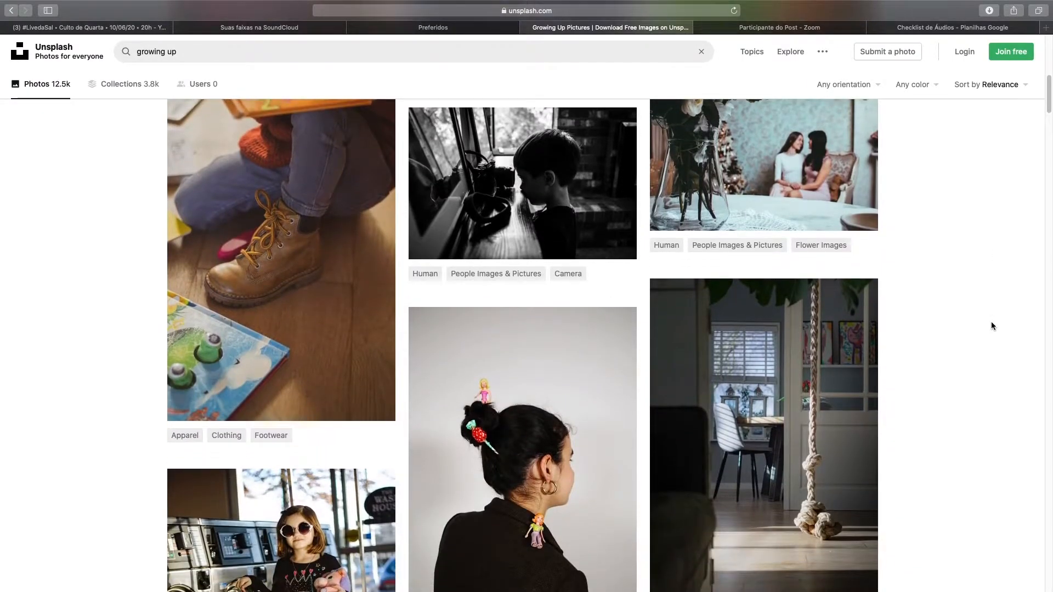
pyautogui.scroll(-2, 774, 329)
pyautogui.scroll(3, 774, 328)
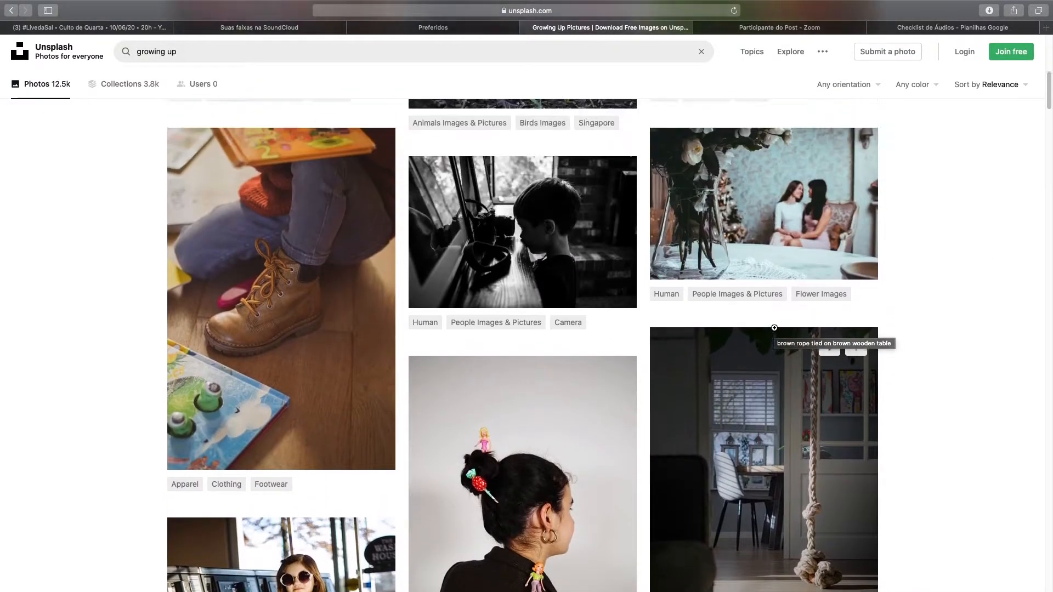
pyautogui.scroll(-7, 532, 302)
pyautogui.scroll(-4, 532, 303)
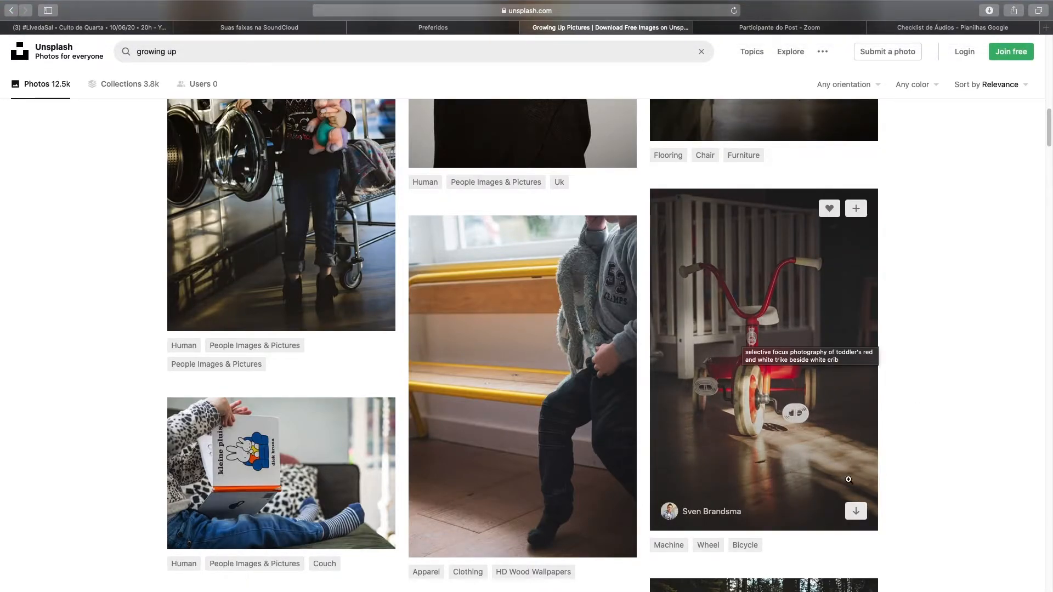
pyautogui.click(860, 513)
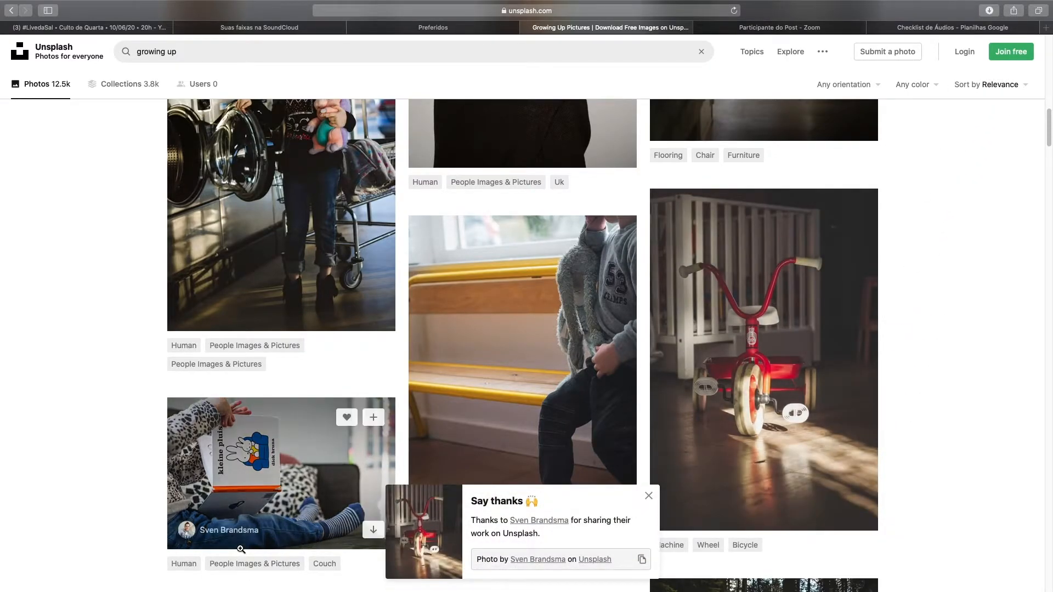
pyautogui.press('super+Tab')
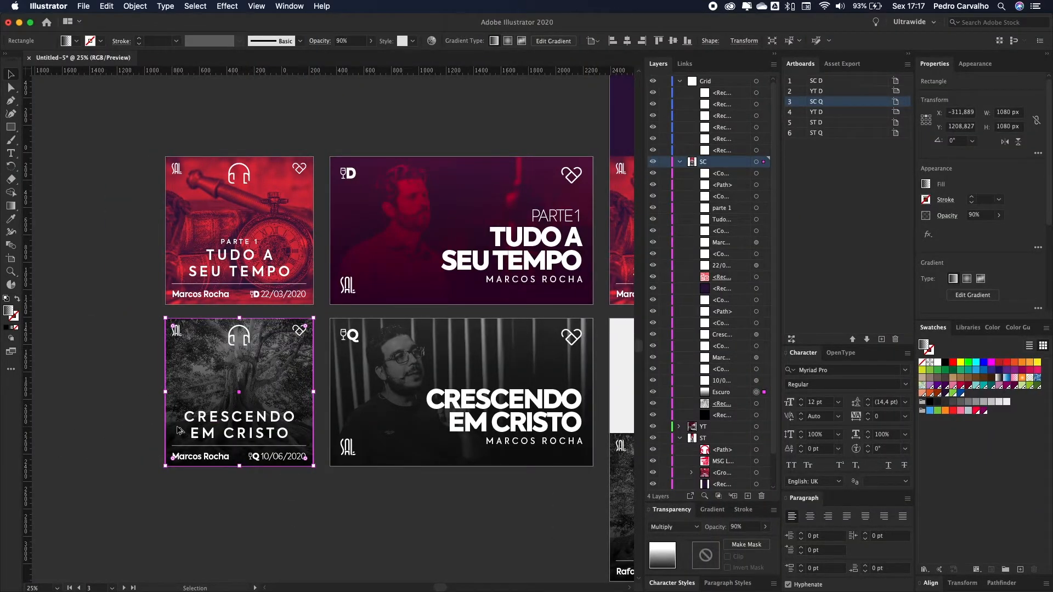
# Step: Check the Escuro layer, select the square cover's masked photo rectangle, and enter its opacity mask
pyautogui.scroll(5, 193, 426)
pyautogui.scroll(-5, 273, 417)
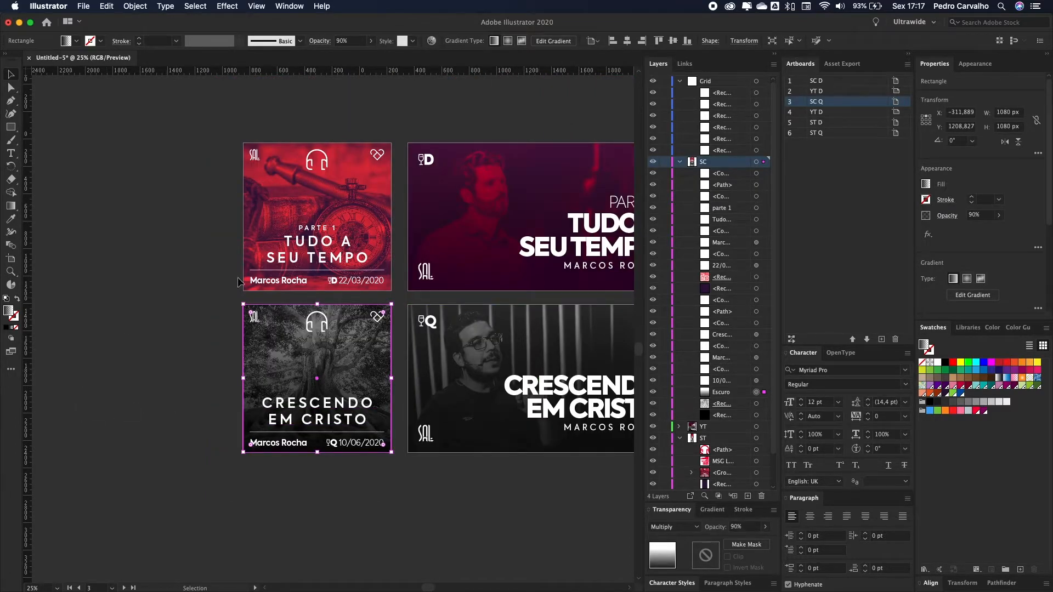
pyautogui.click(167, 381)
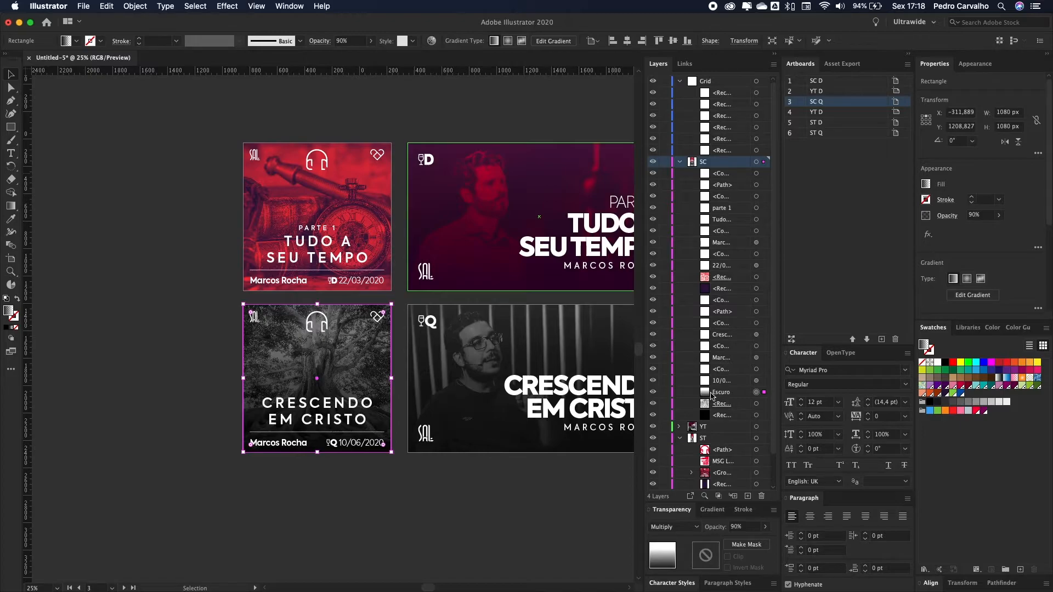
pyautogui.click(654, 393)
pyautogui.click(654, 393)
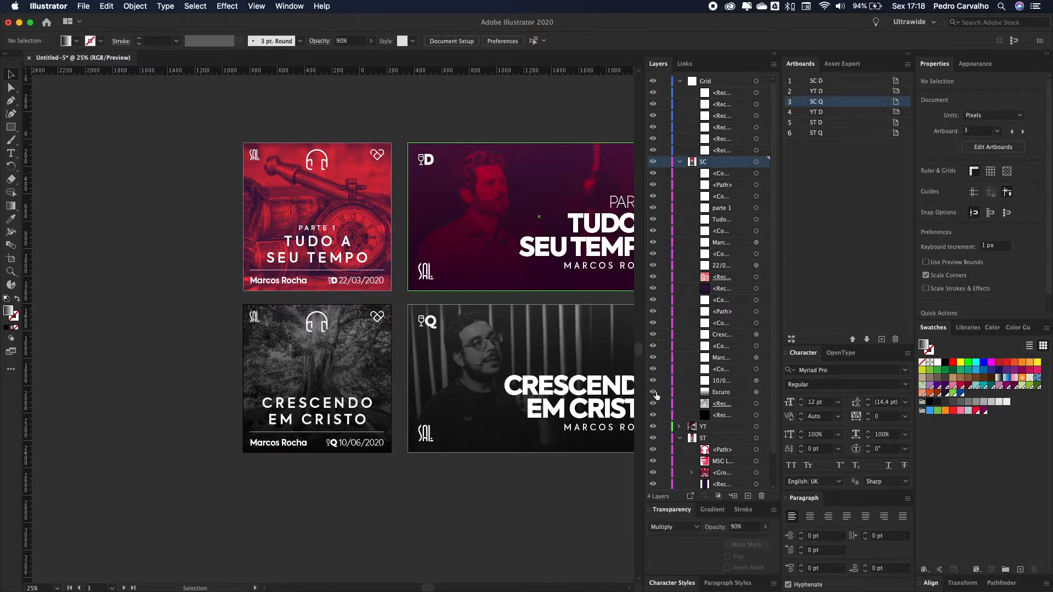
pyautogui.click(757, 414)
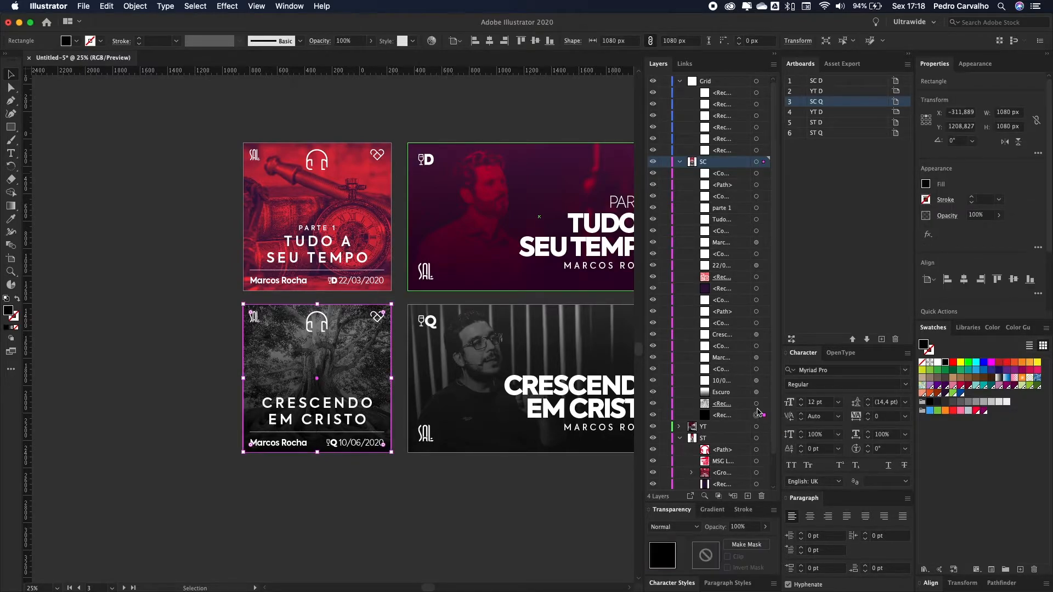
pyautogui.click(757, 405)
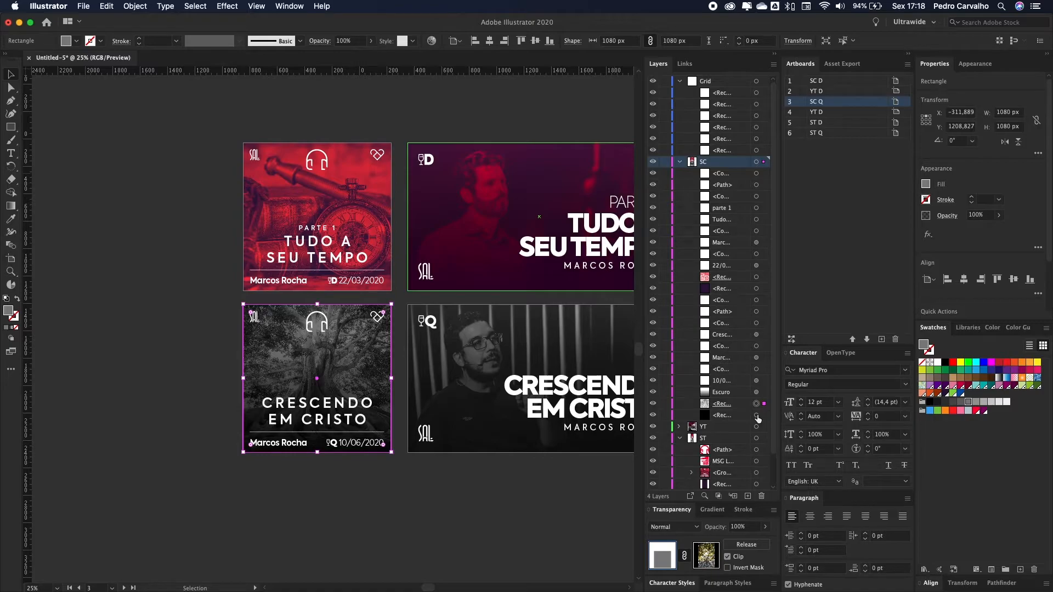
pyautogui.click(757, 415)
pyautogui.click(756, 404)
pyautogui.click(707, 557)
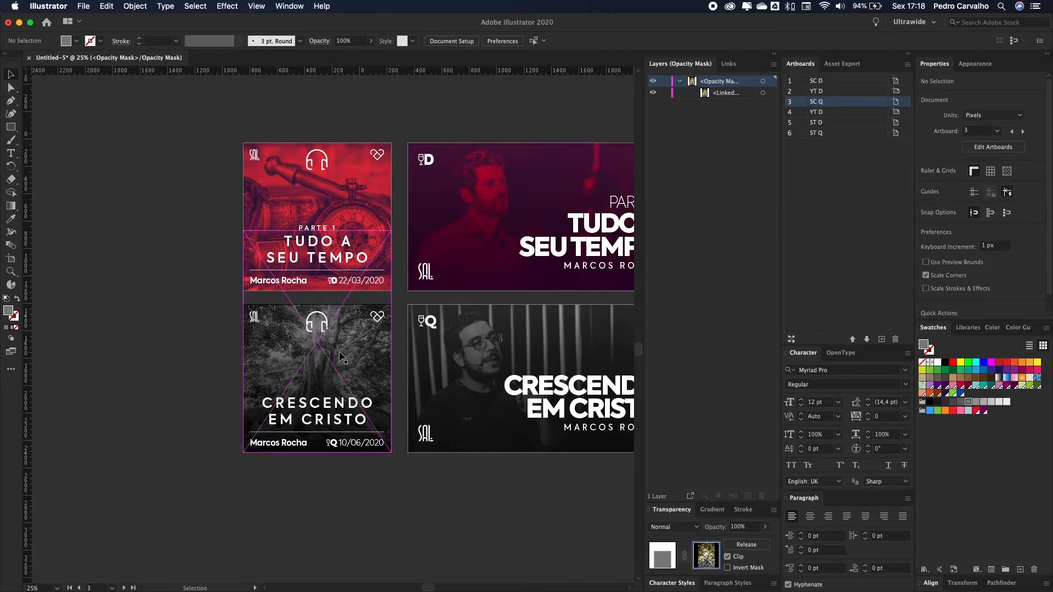
# Step: Relink the cover's photo to the downloaded sven-brandsma tricycle jpg from Downloads
pyautogui.moveTo(362, 344)
pyautogui.mouseDown()
pyautogui.moveTo(339, 352)
pyautogui.moveTo(357, 347)
pyautogui.mouseUp()
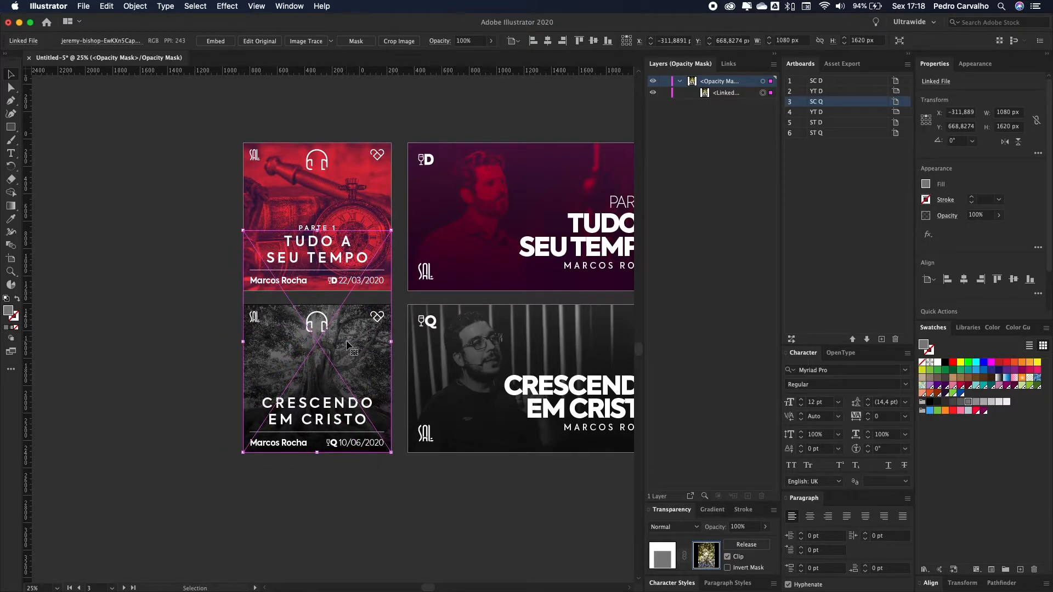
pyautogui.click(728, 64)
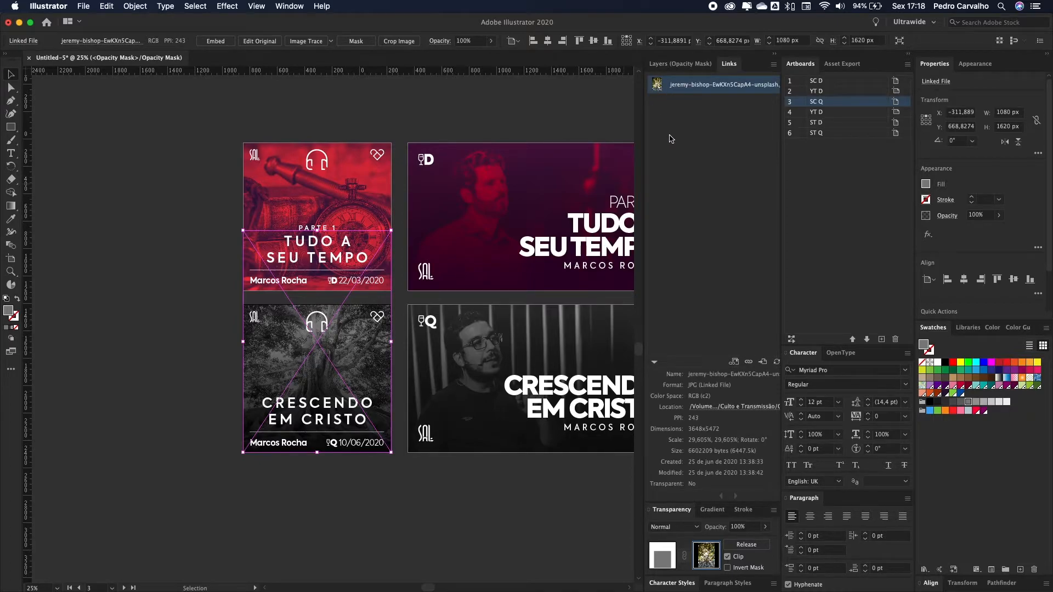
pyautogui.click(748, 362)
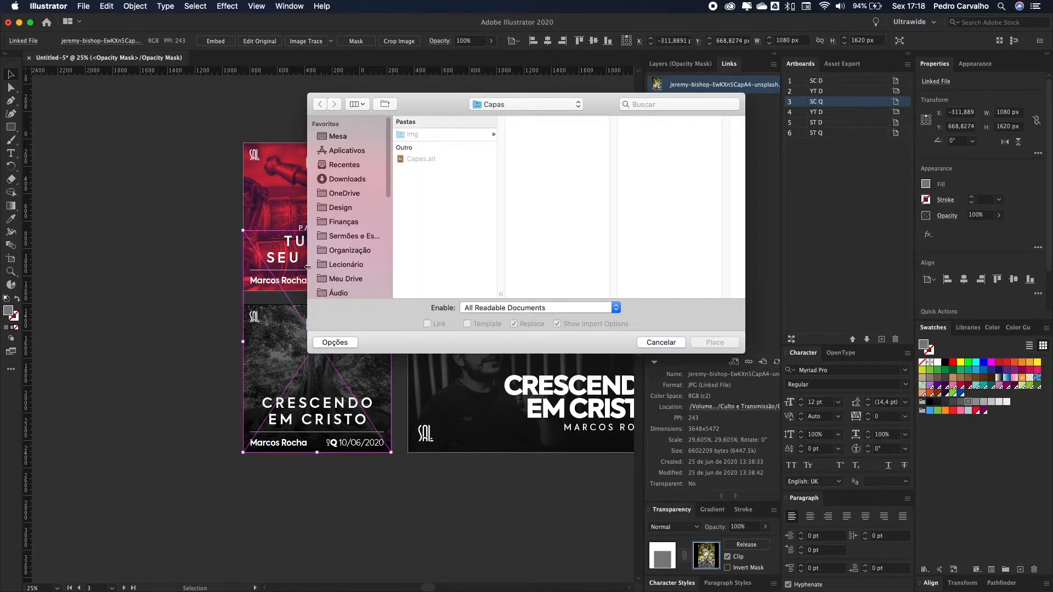
pyautogui.click(367, 185)
pyautogui.scroll(-5, 460, 203)
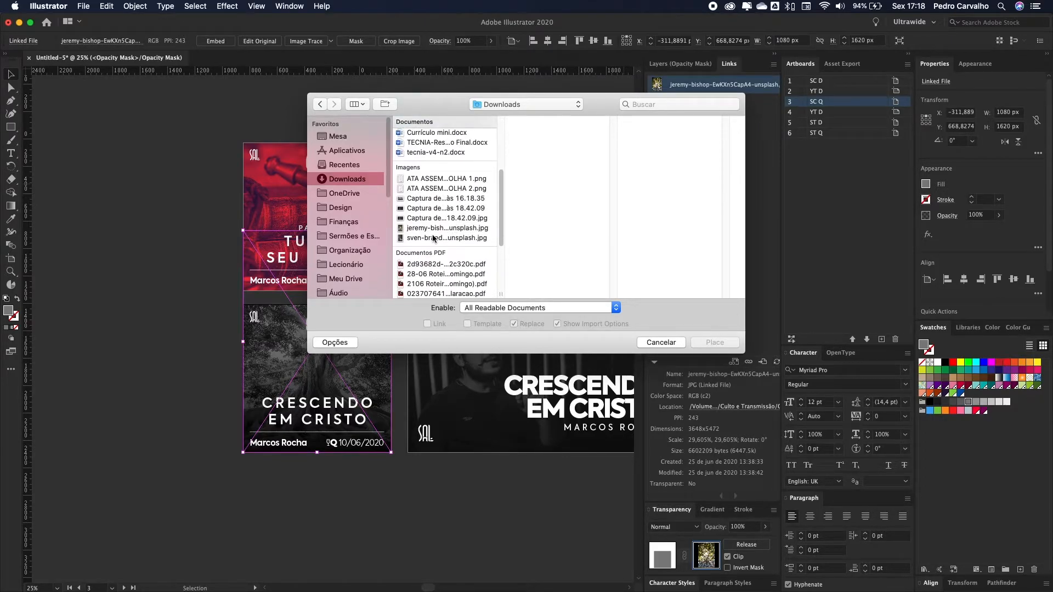
pyautogui.click(433, 238)
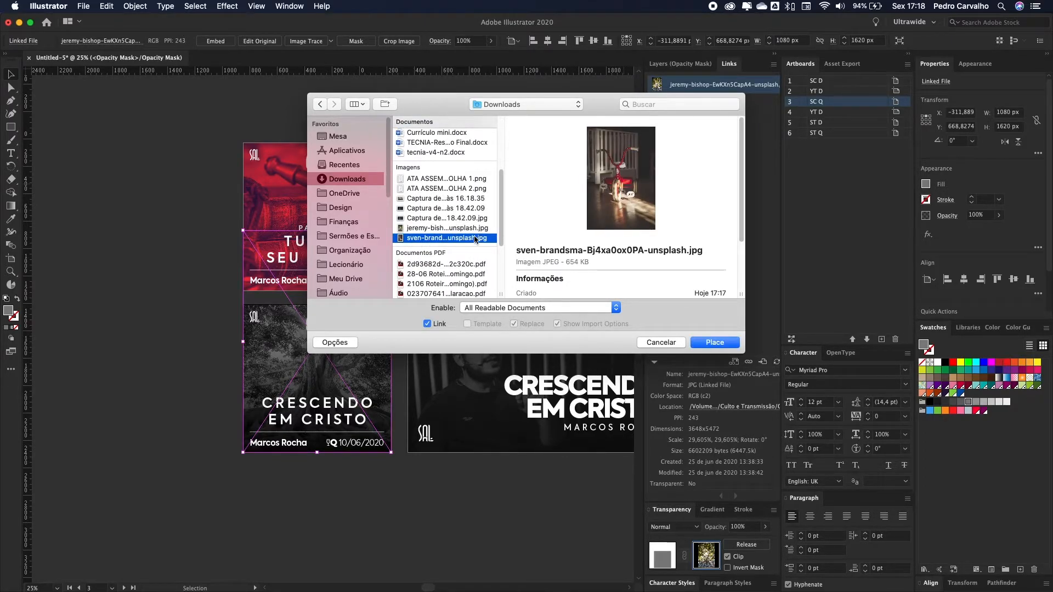
pyautogui.click(713, 342)
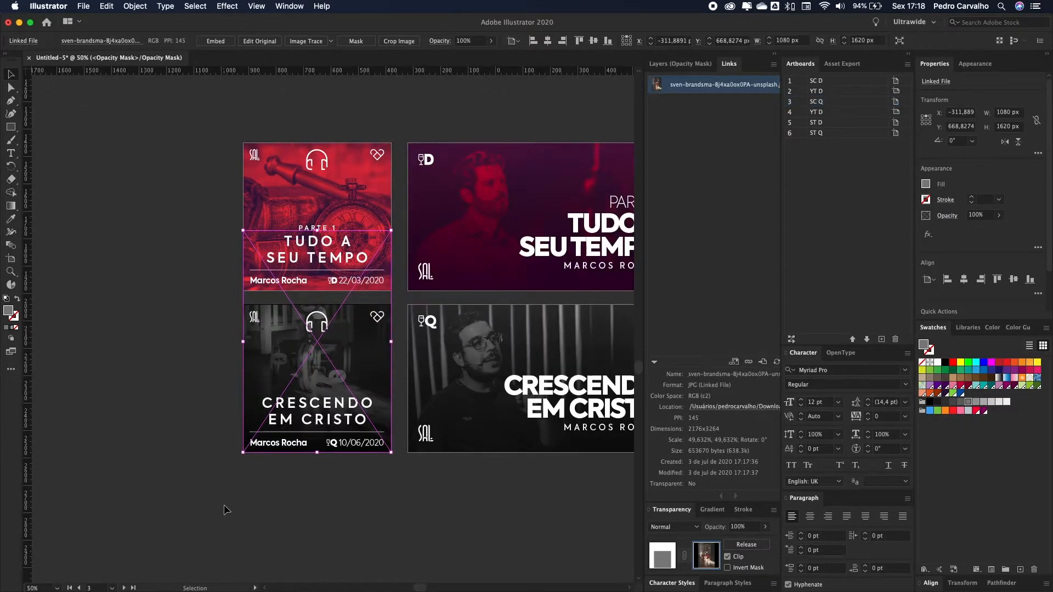
# Step: Move the tricycle photo lower in the square cover and exit mask editing
pyautogui.press('super+equal')
pyautogui.scroll(2, 515, 134)
pyautogui.moveTo(516, 134); pyautogui.dragTo(496, 200)
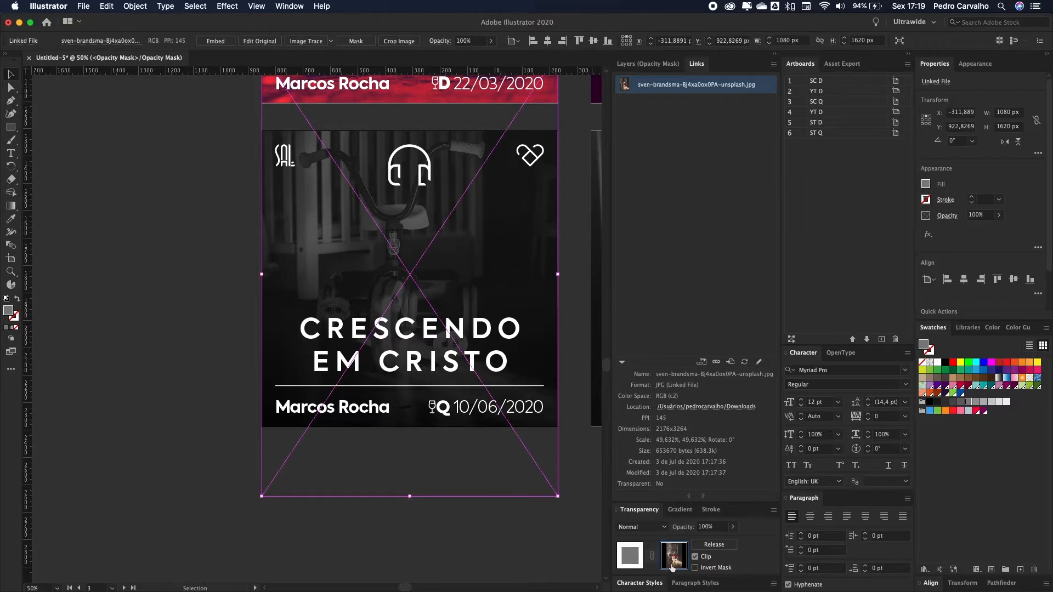
pyautogui.click(629, 560)
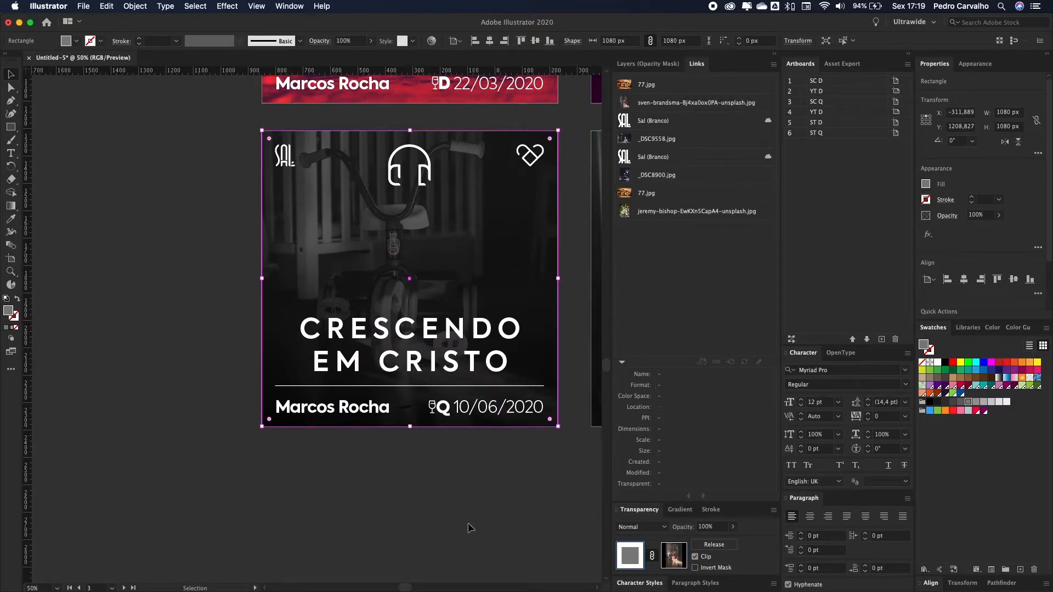
pyautogui.click(100, 369)
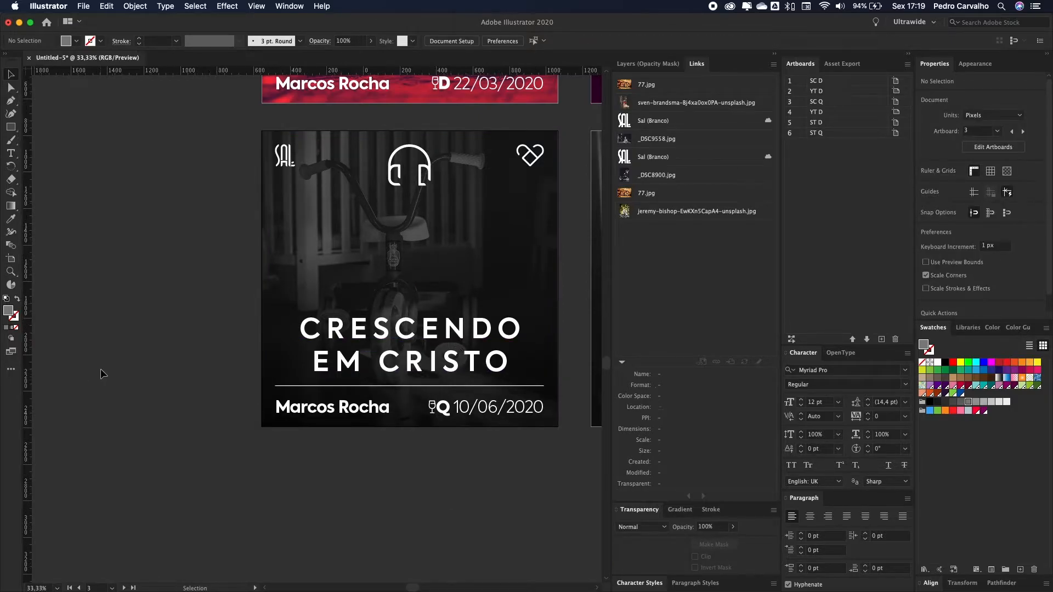
pyautogui.scroll(-1, 100, 369)
pyautogui.hscroll(1, 193, 317)
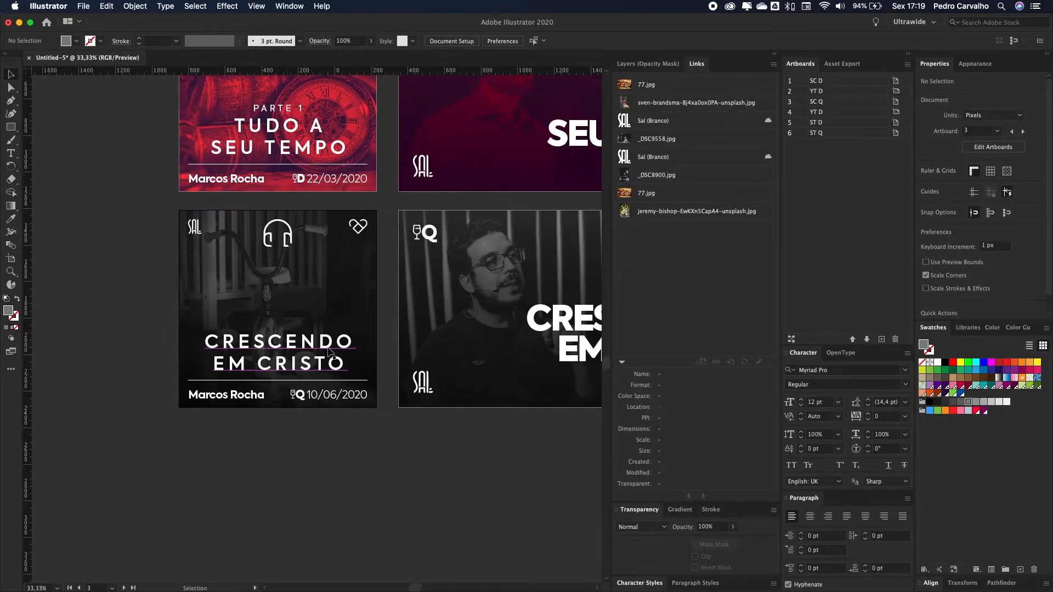
# Step: Give the square cover's photo mask rectangle a lighter grey to brighten the photo
pyautogui.click(260, 276)
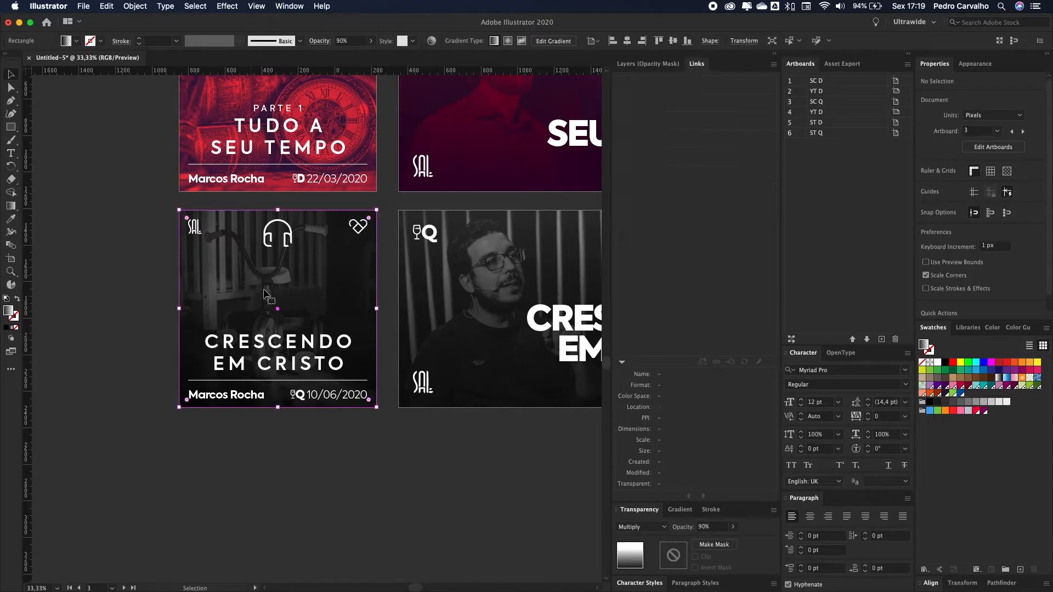
pyautogui.click(652, 65)
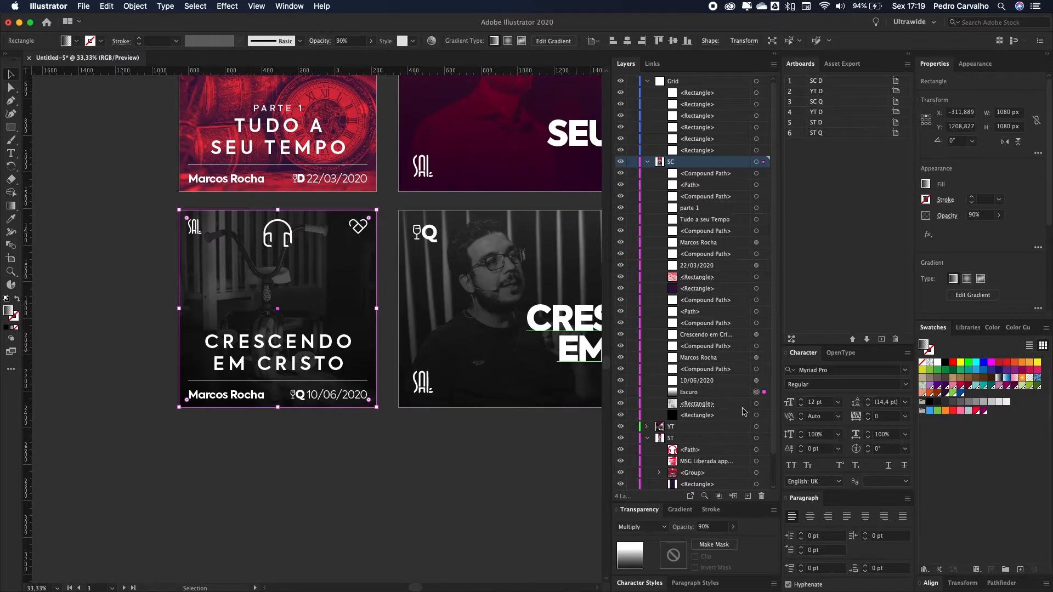
pyautogui.click(756, 404)
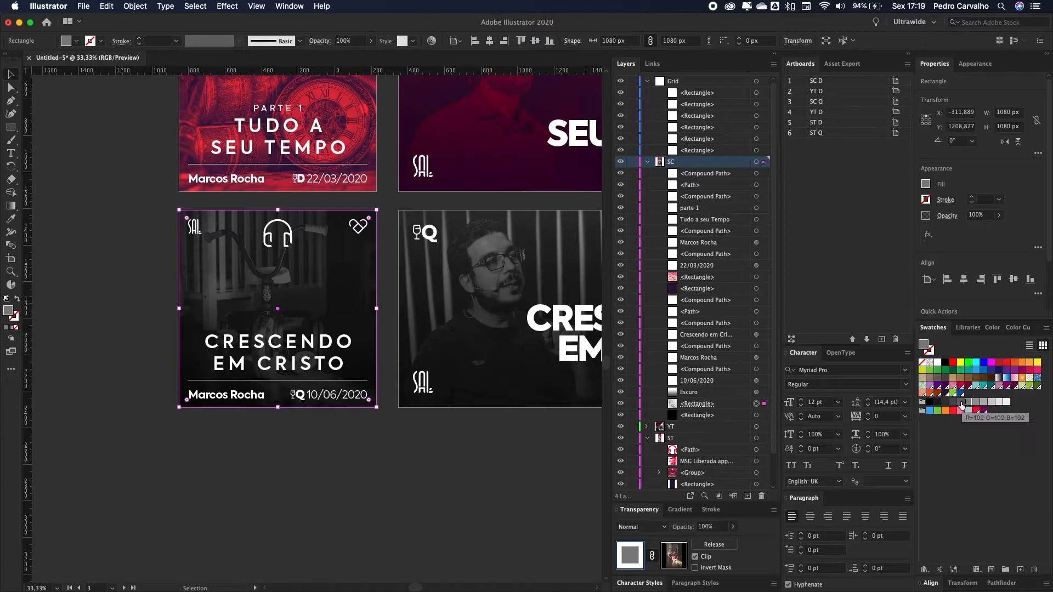
pyautogui.click(960, 403)
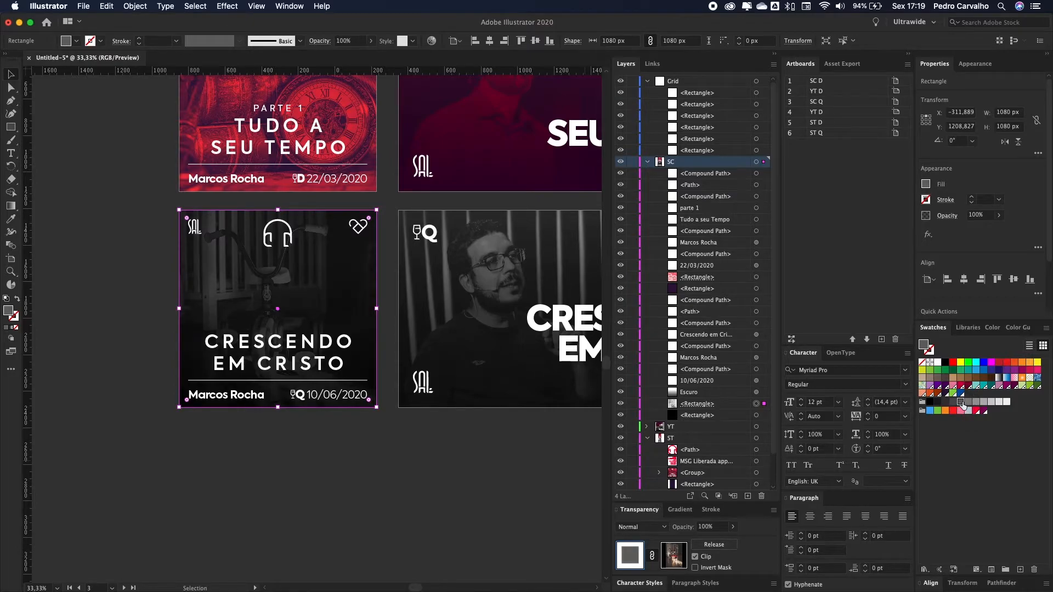
pyautogui.click(977, 403)
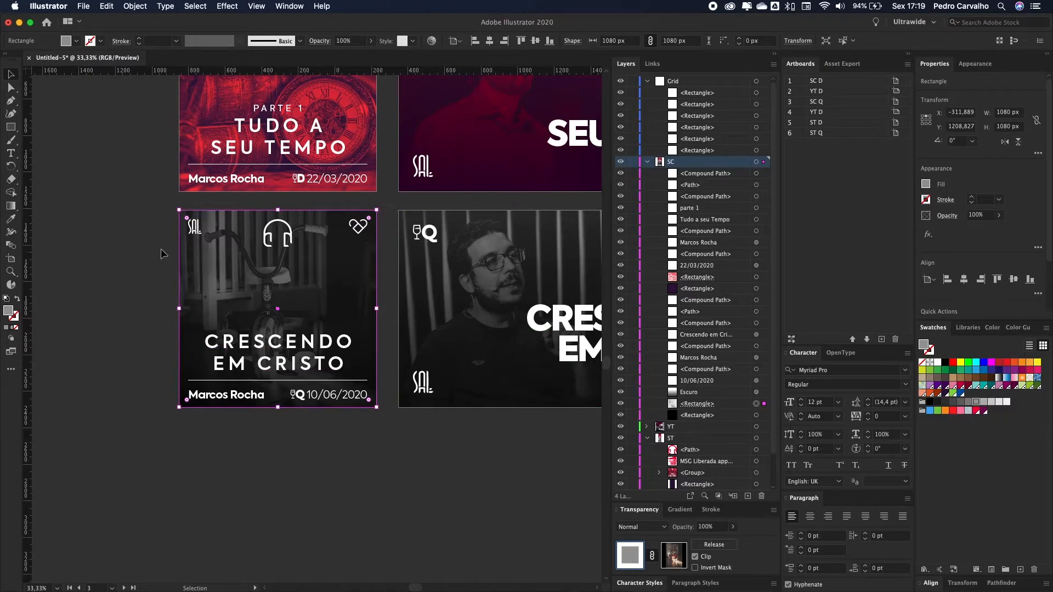
pyautogui.scroll(3, 234, 331)
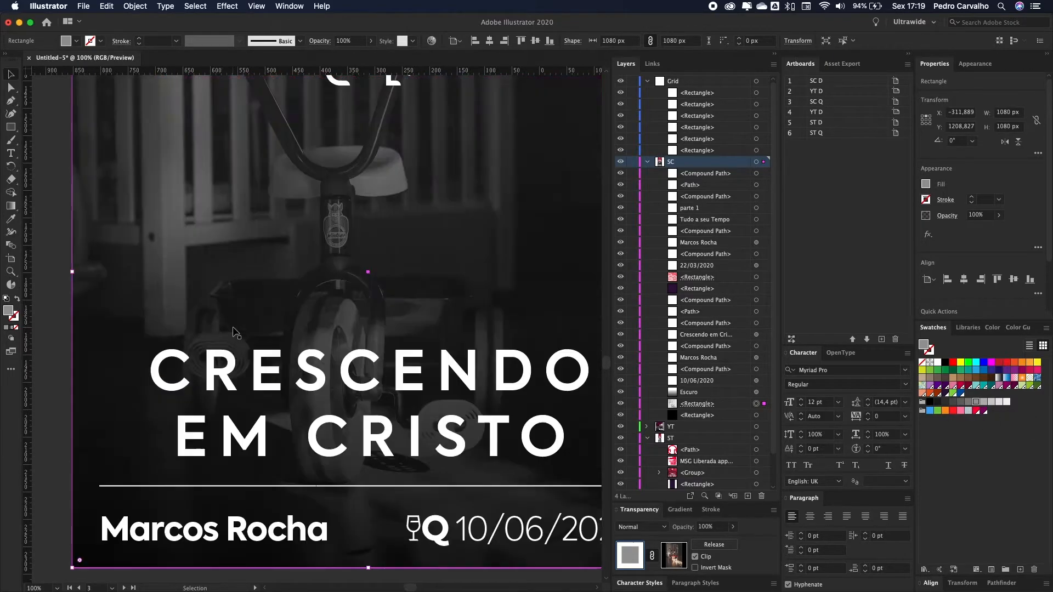
pyautogui.scroll(-1, 248, 334)
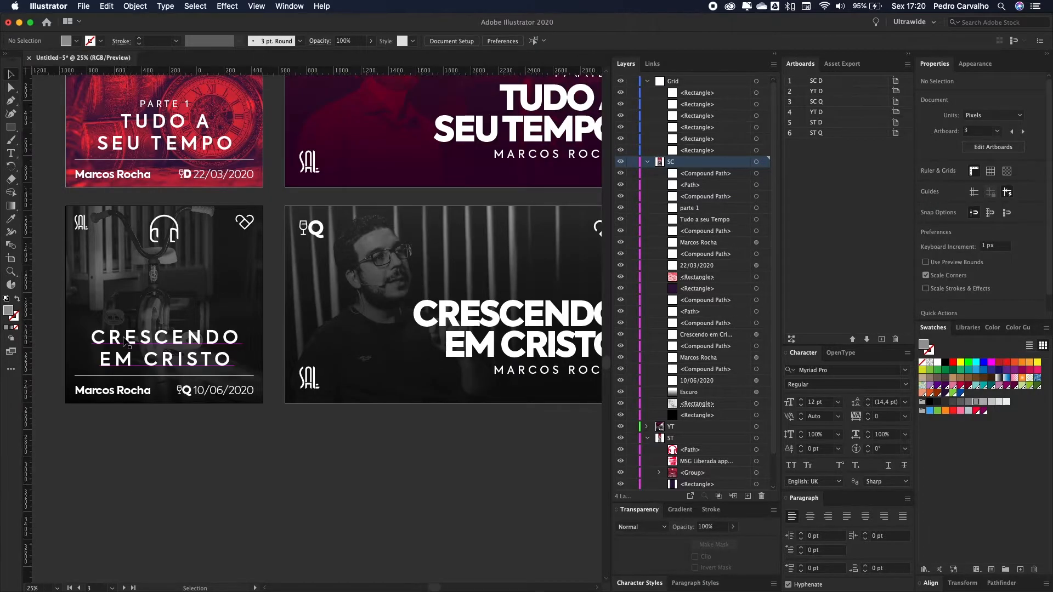
pyautogui.scroll(-1, 125, 341)
# Step: Deselect the artwork and open the Capas > Img folder in Finder
pyautogui.click(322, 322)
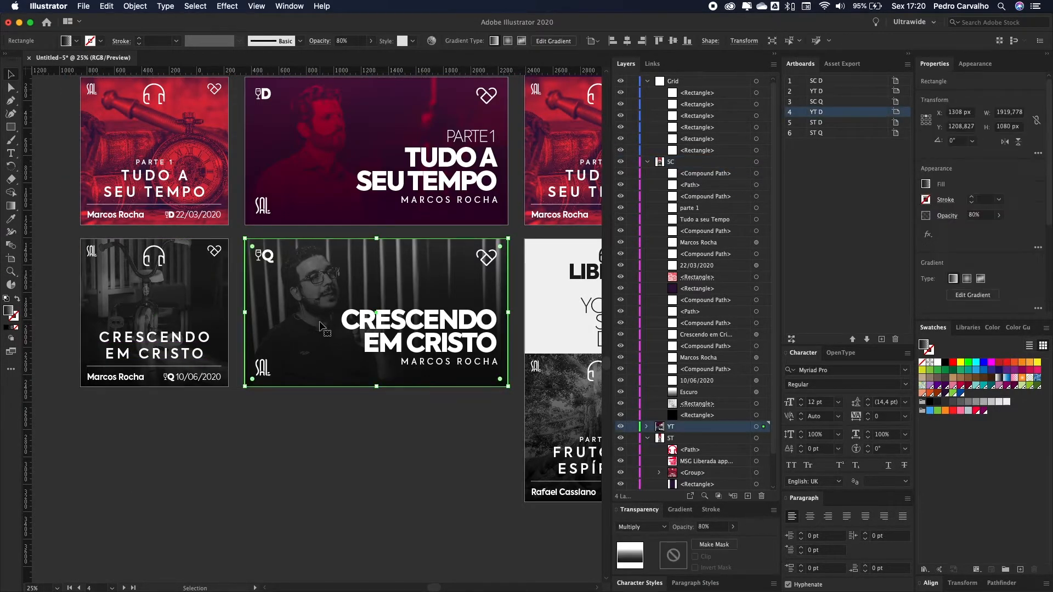
pyautogui.click(326, 425)
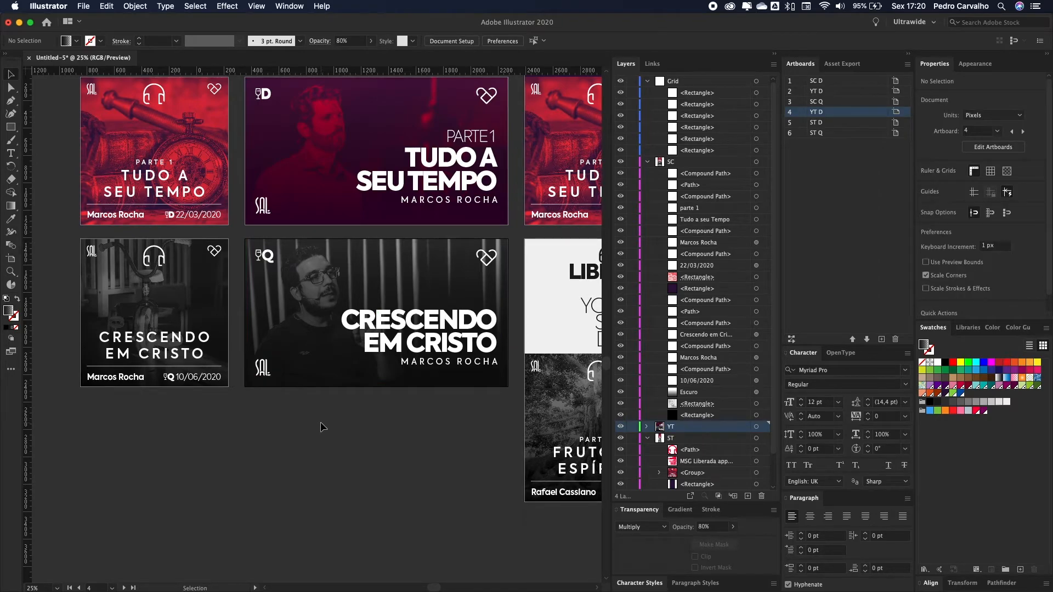
pyautogui.click(117, 557)
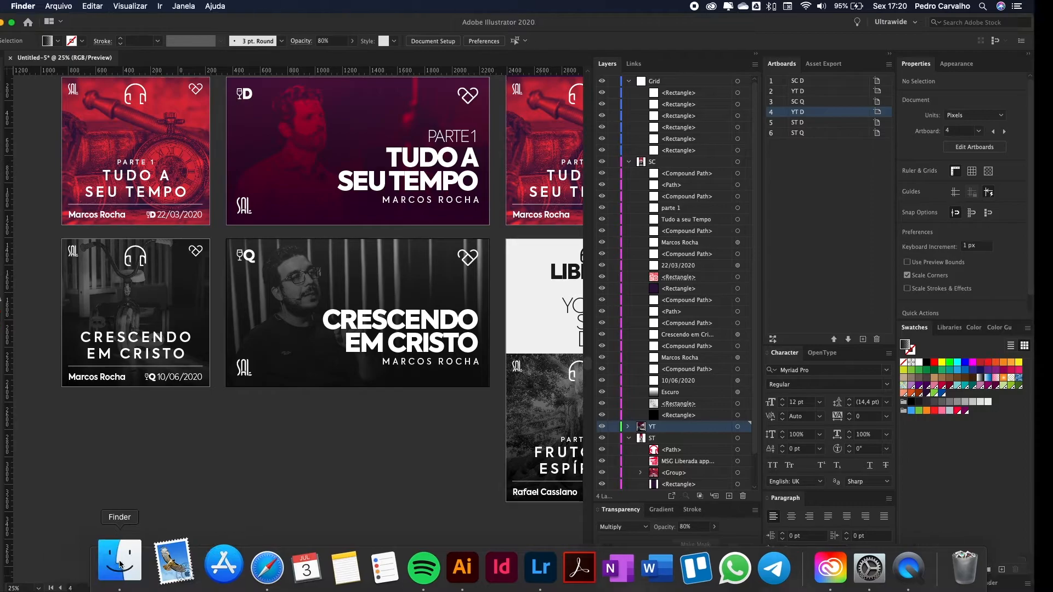
pyautogui.click(586, 50)
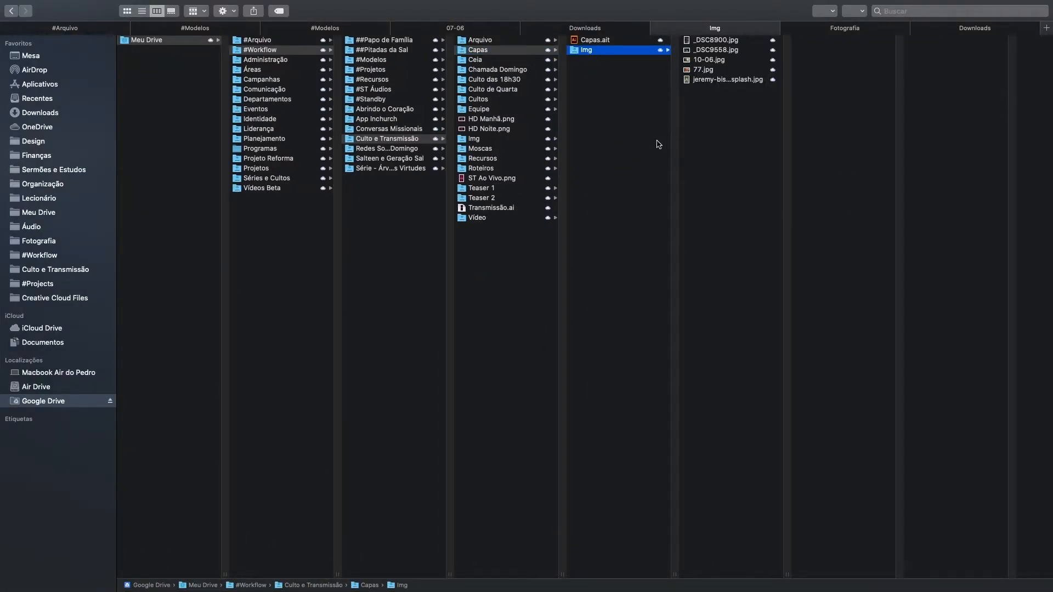
# Step: Preview 10-06.jpg in the Img folder, briefly checking Illustrator in the other space
pyautogui.click(710, 61)
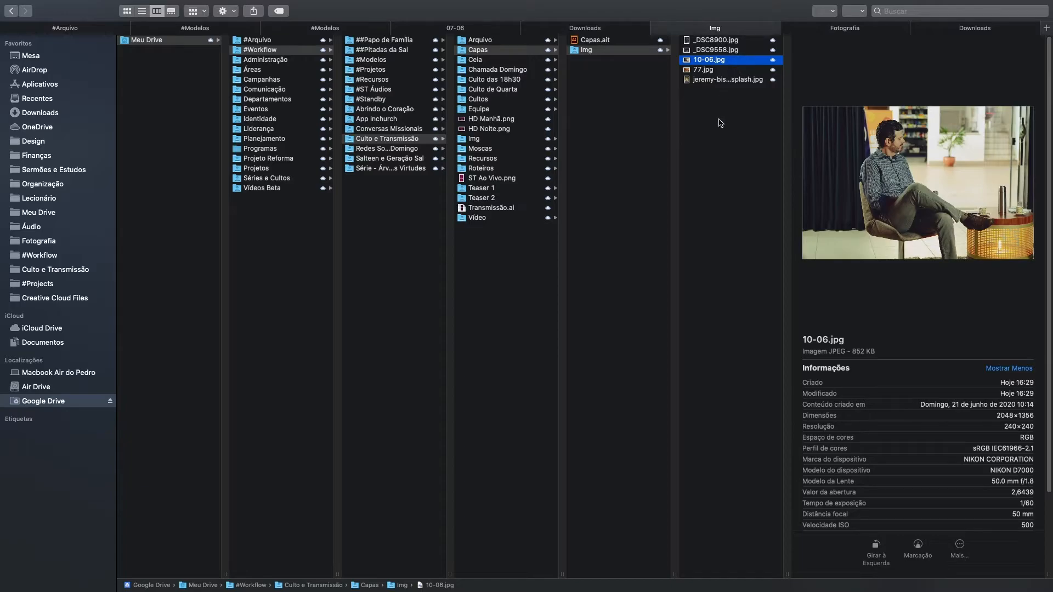
pyautogui.hotkey('ctrl', 'Left')
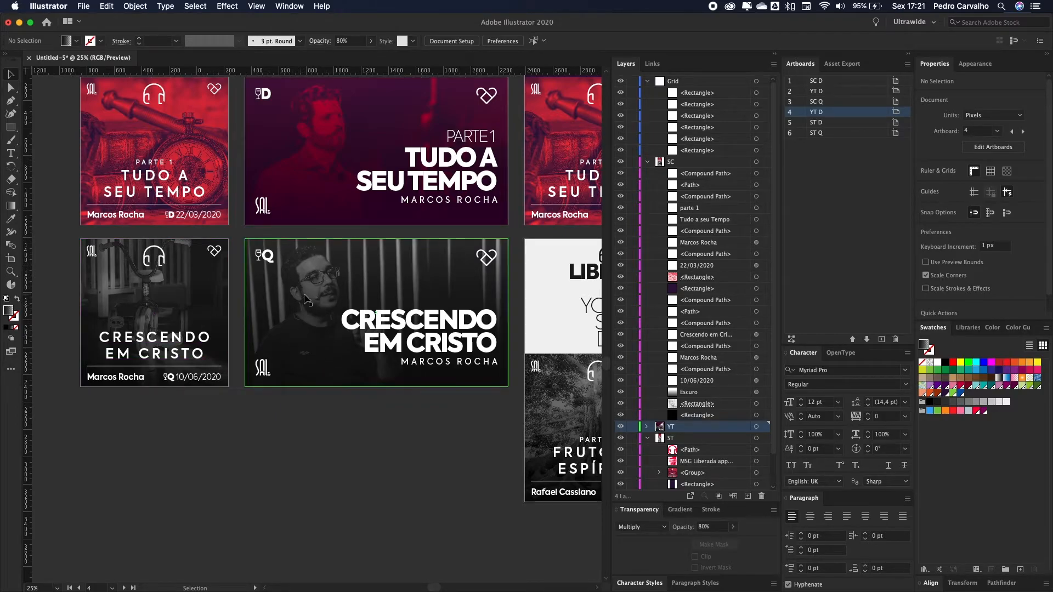
pyautogui.hotkey('ctrl', 'Right')
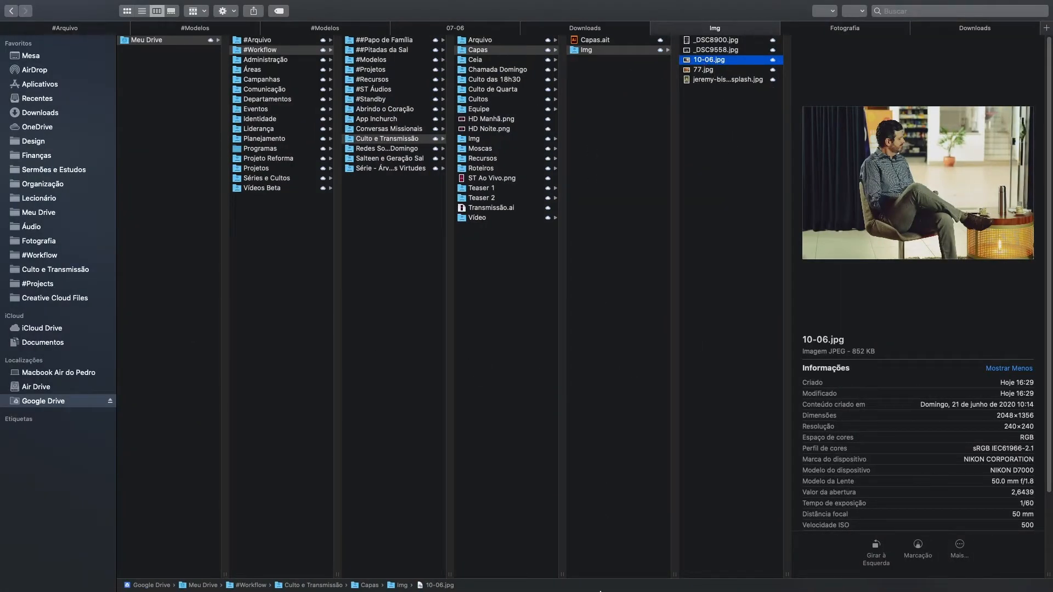
# Step: Import 10-06.jpg from the Img folder into the Lightroom library
pyautogui.click(527, 566)
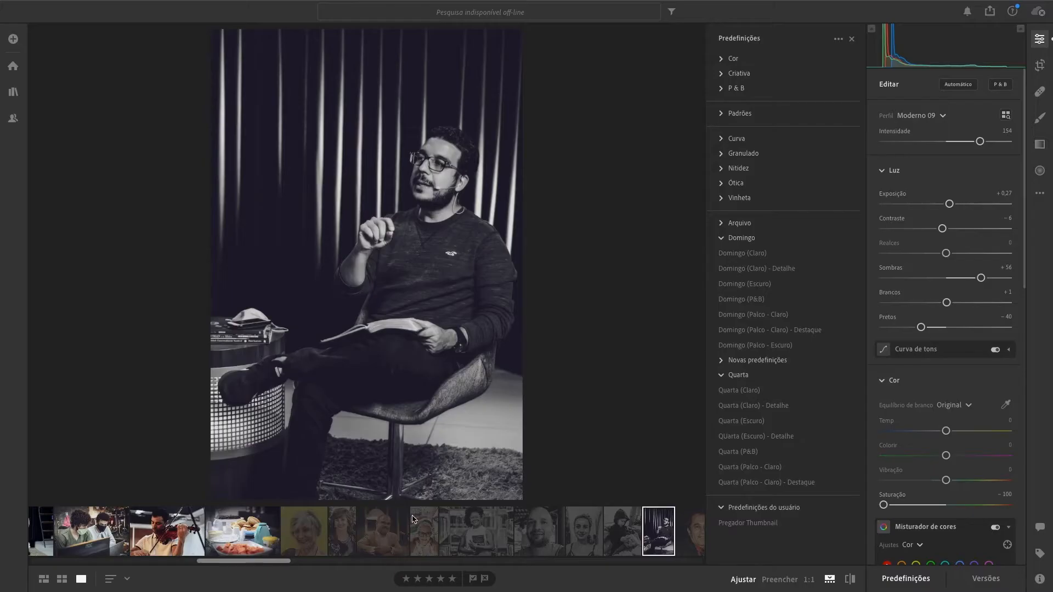
pyautogui.click(14, 91)
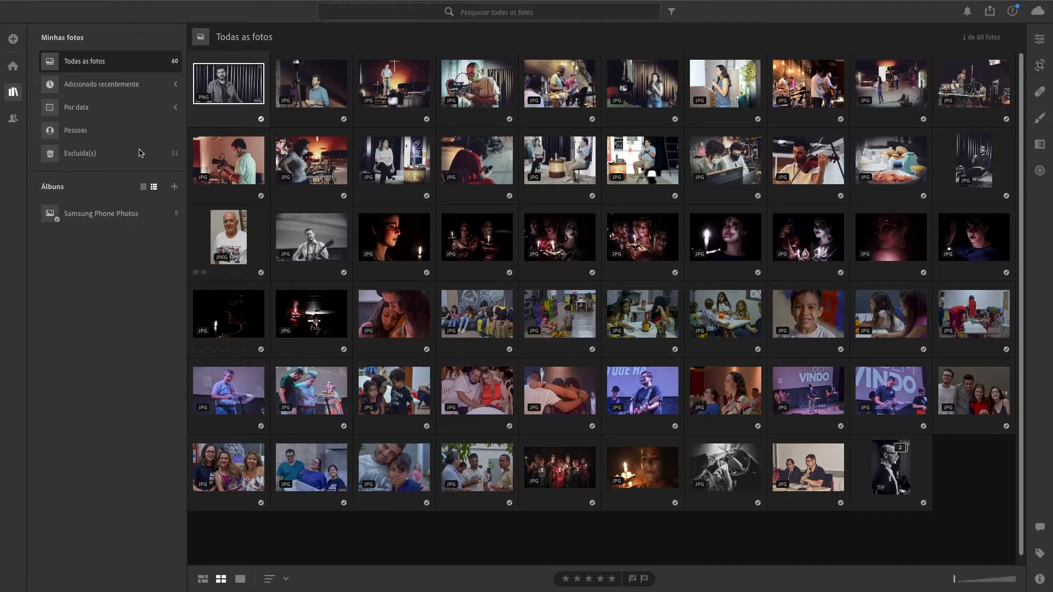
pyautogui.click(13, 39)
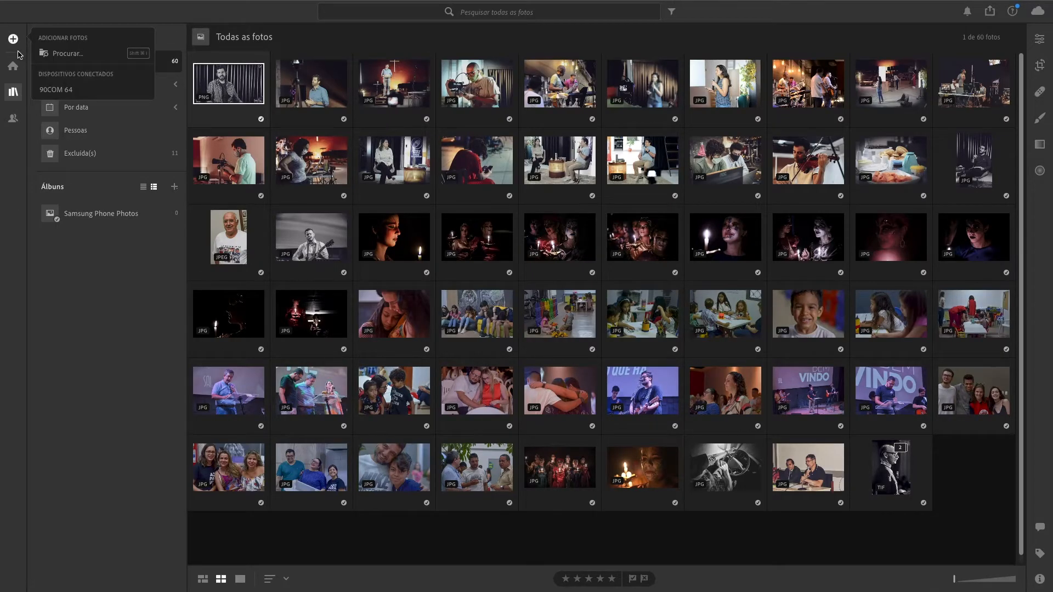
pyautogui.click(109, 57)
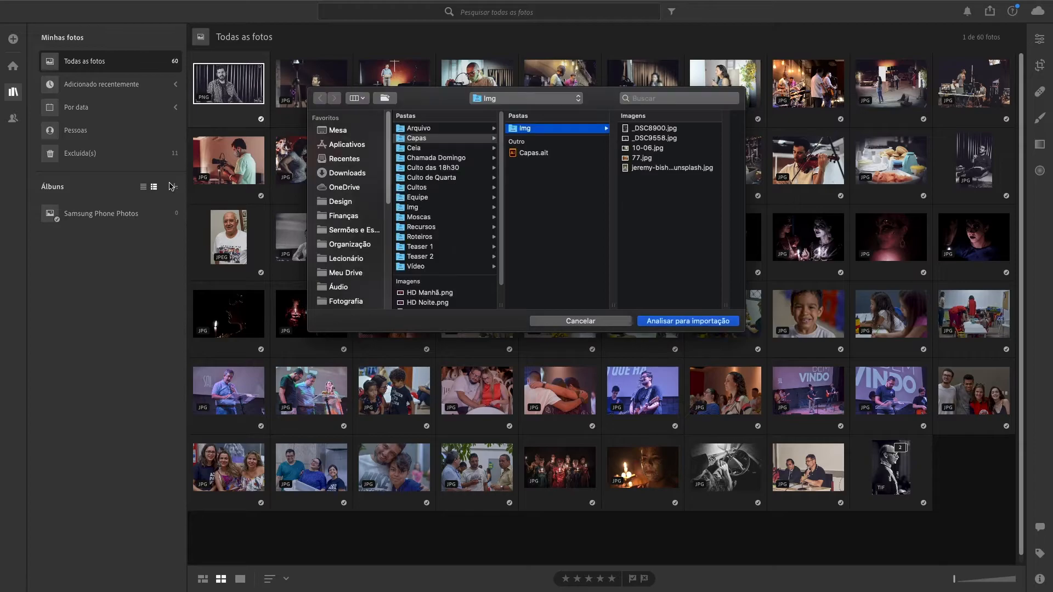
pyautogui.click(654, 148)
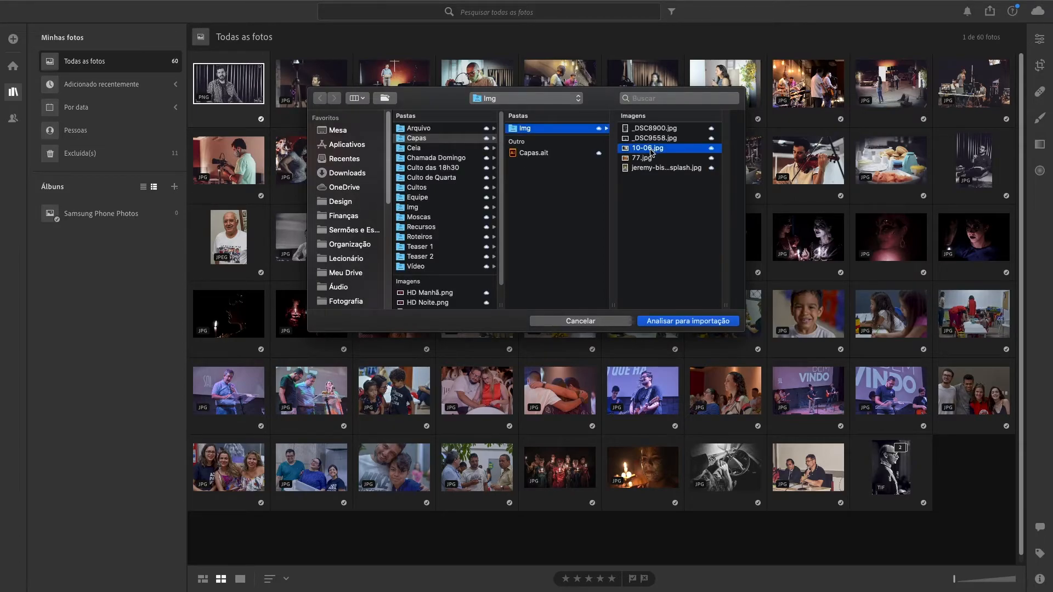
pyautogui.click(690, 321)
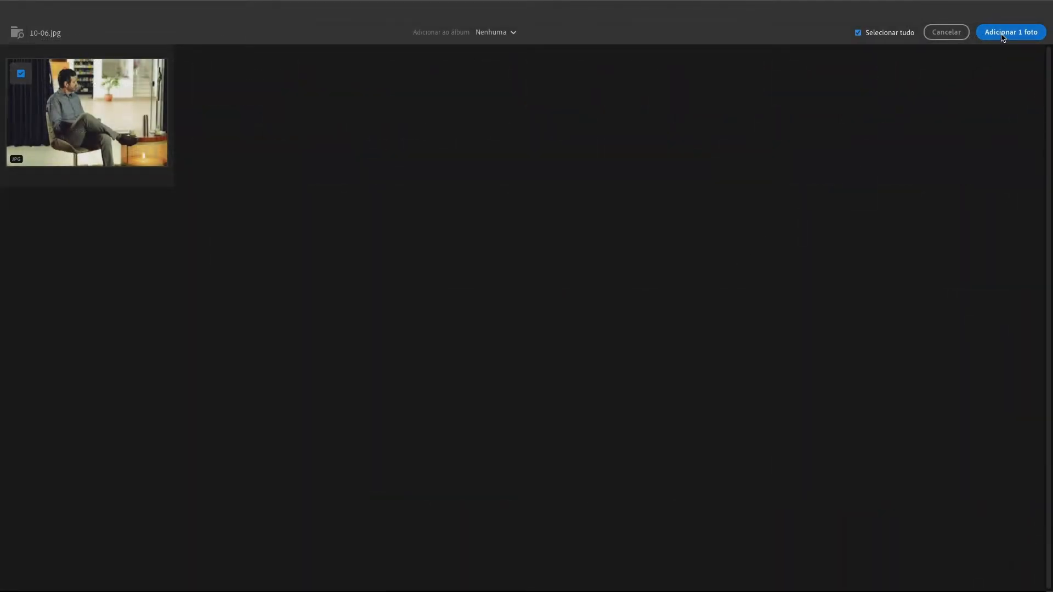
pyautogui.click(1001, 34)
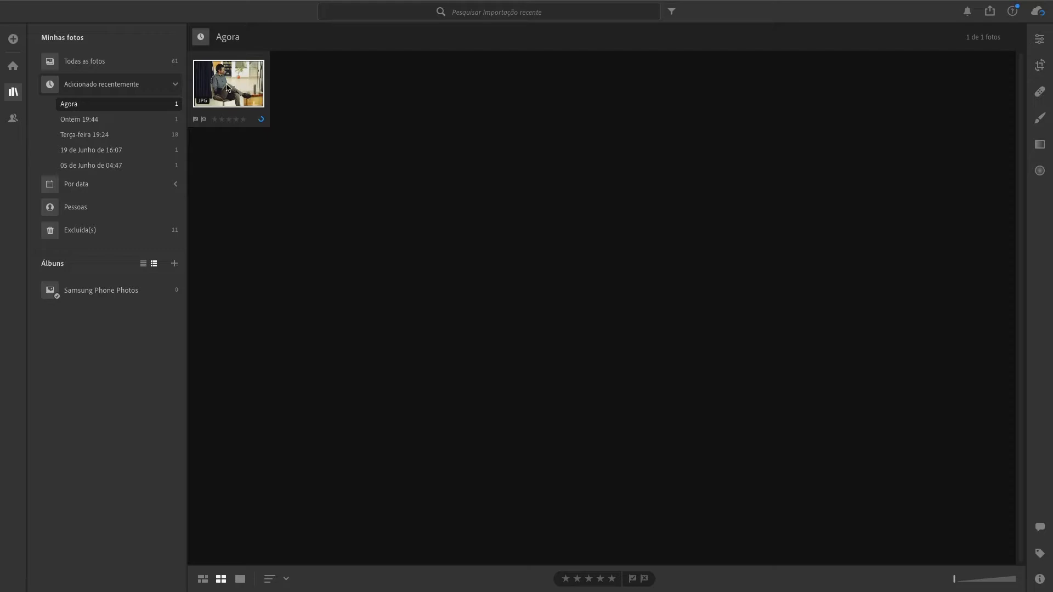
# Step: Apply the Pregador Thumbnail preset to 10-06.jpg, making it black and white
pyautogui.click(1040, 39)
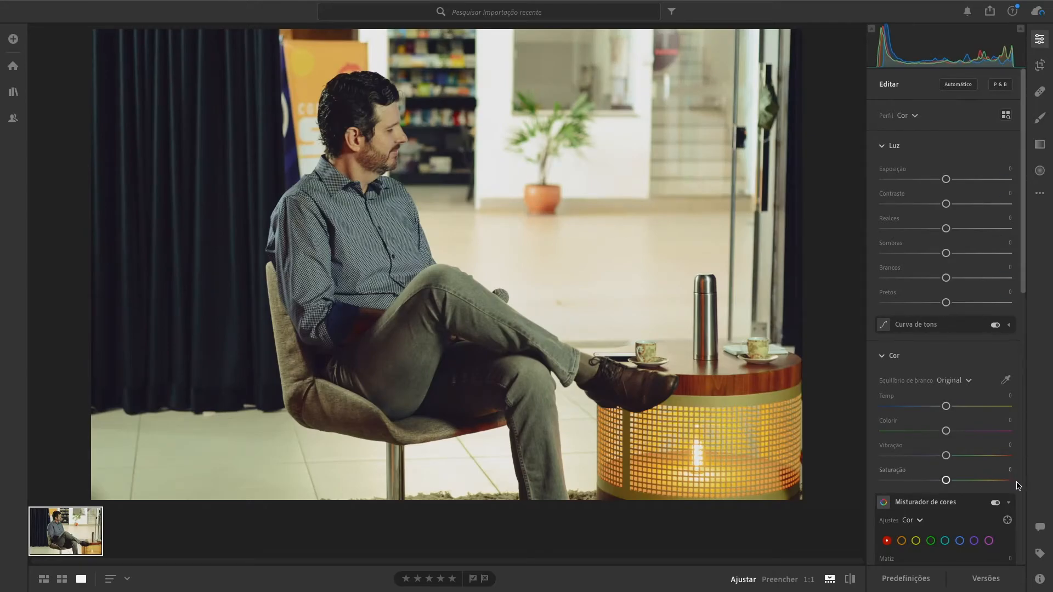
pyautogui.click(918, 580)
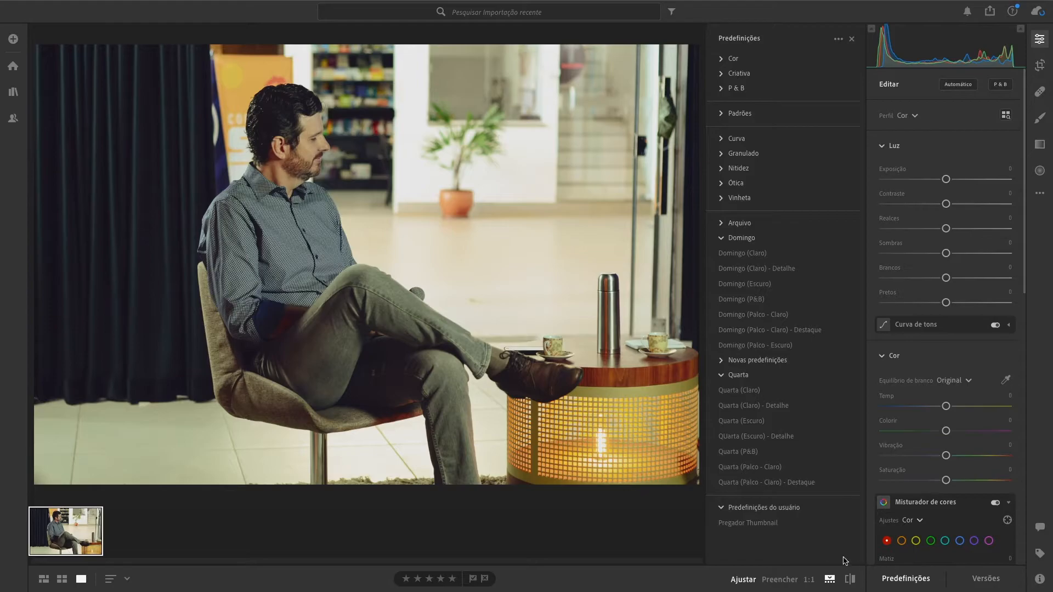
pyautogui.click(764, 525)
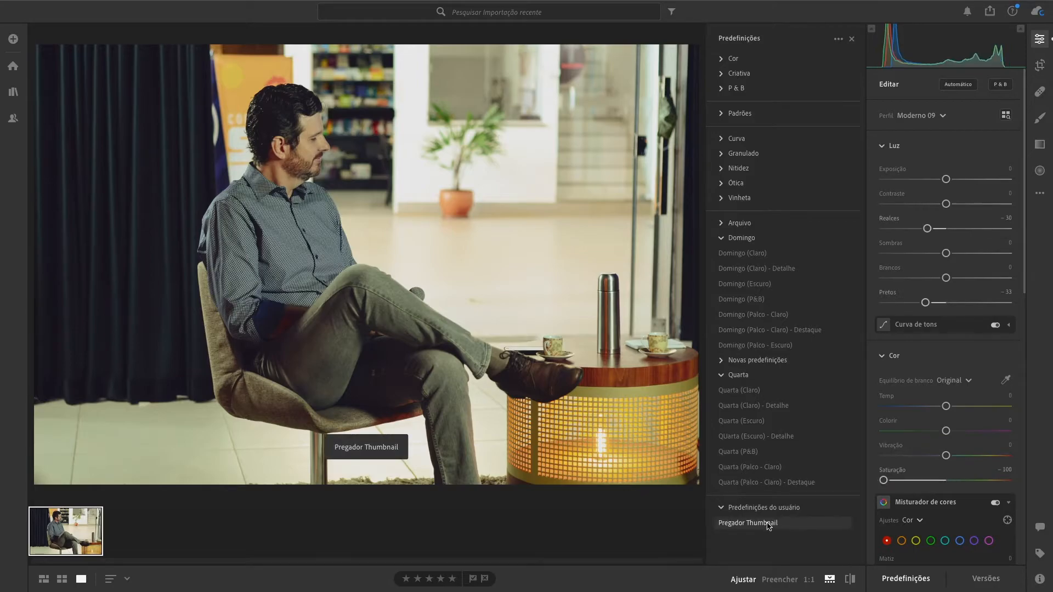
pyautogui.click(762, 524)
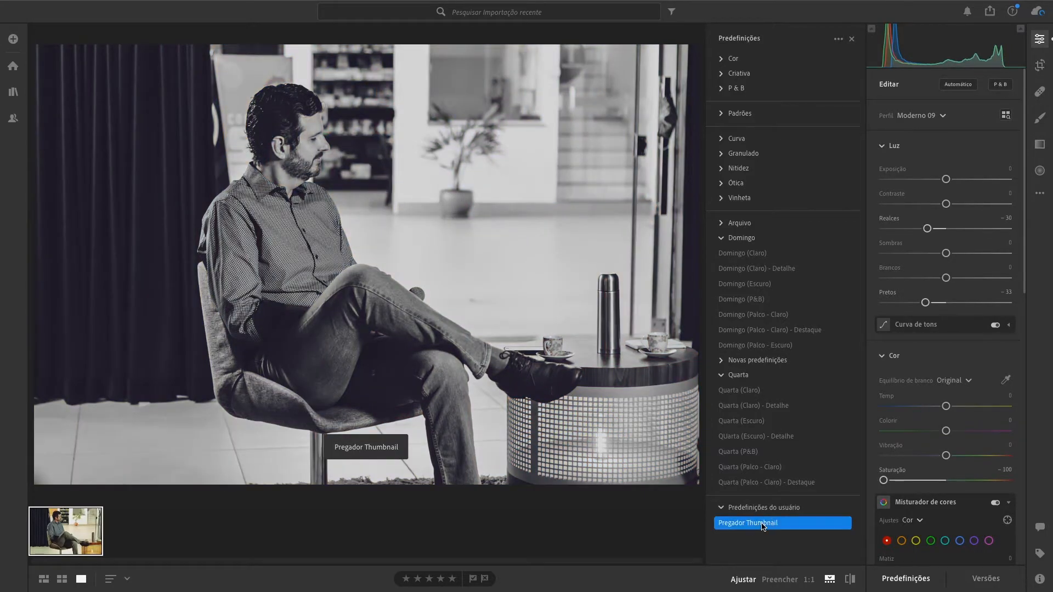
# Step: Glance at the Ceia and Capas folders in Finder, then close Lightroom's presets panel
pyautogui.press('super+Tab')
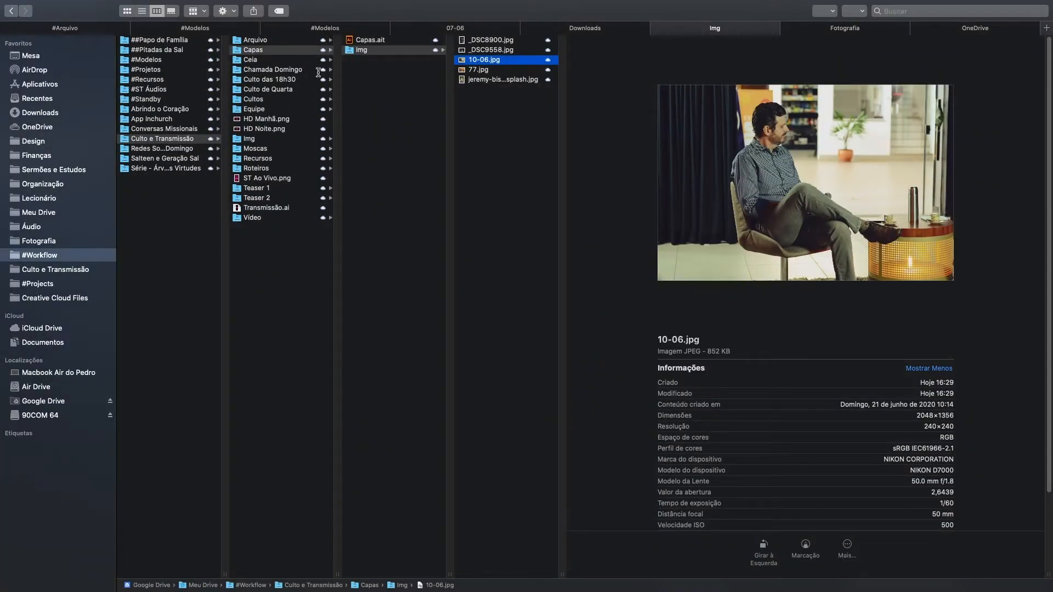
pyautogui.click(262, 57)
pyautogui.click(280, 51)
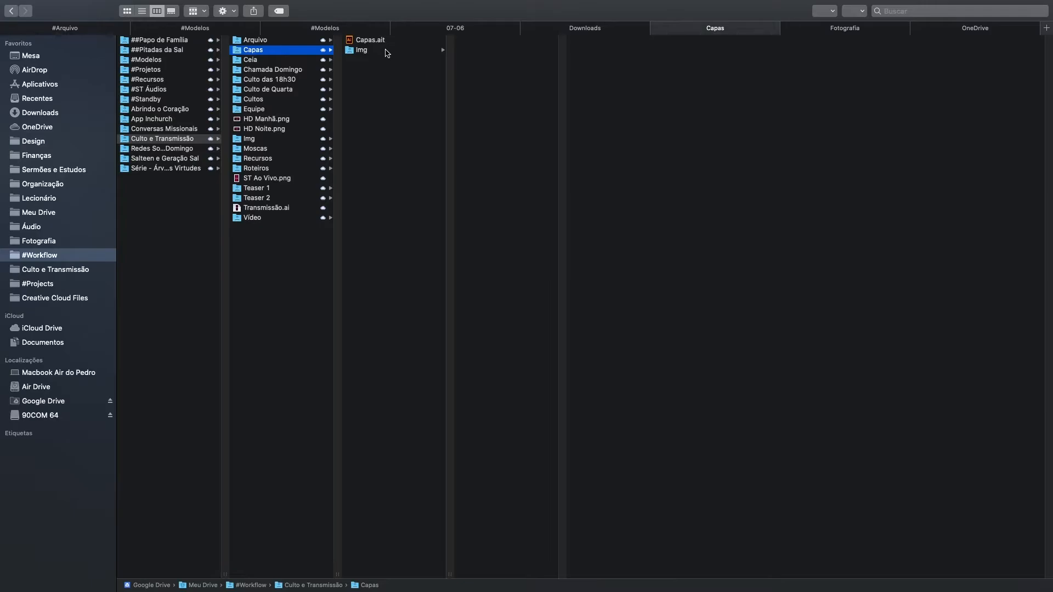
pyautogui.press('super+Tab')
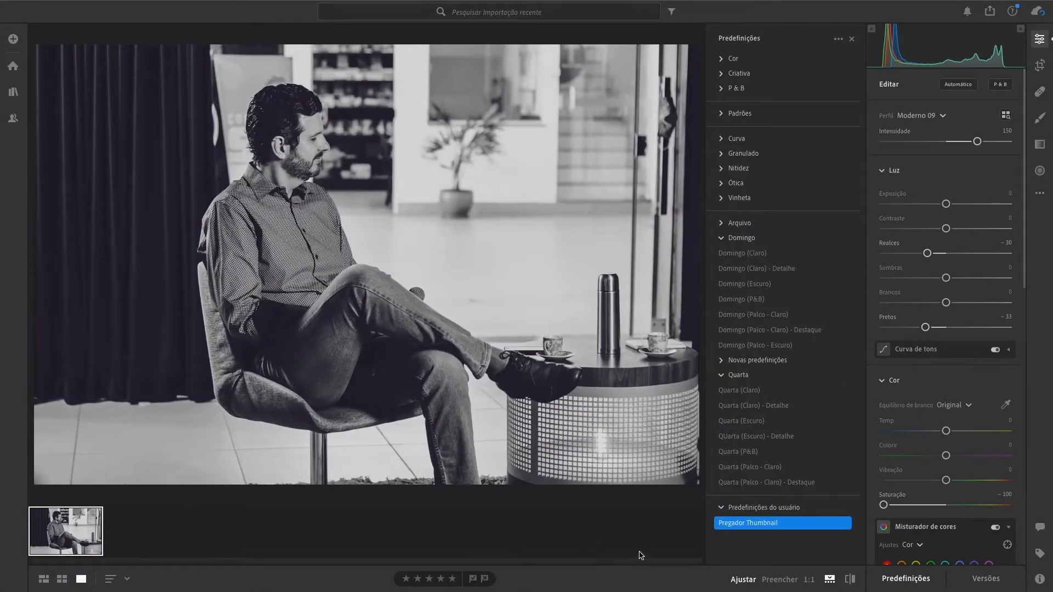
pyautogui.click(841, 38)
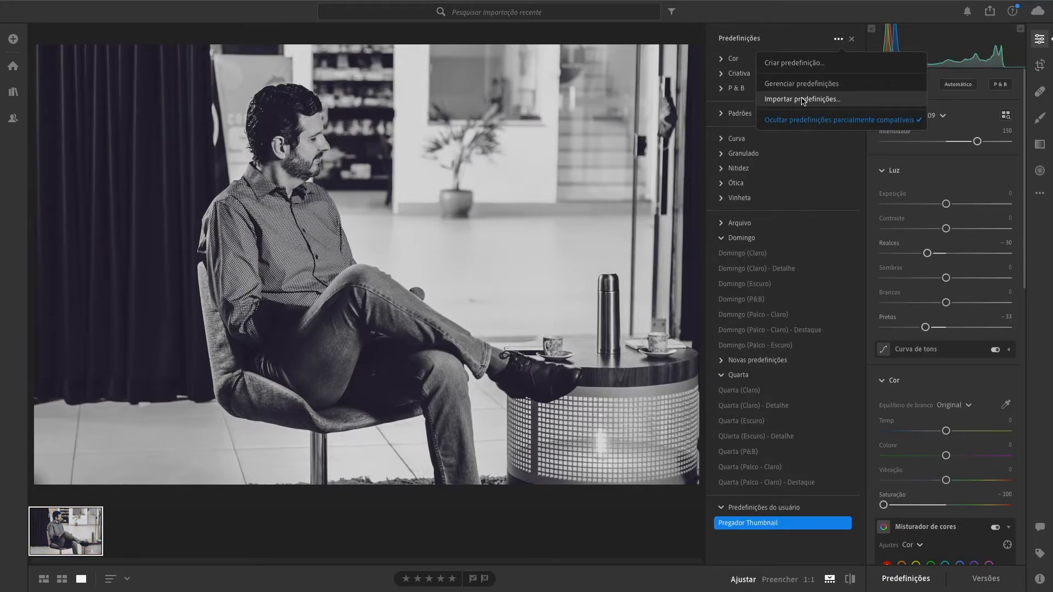
pyautogui.click(639, 422)
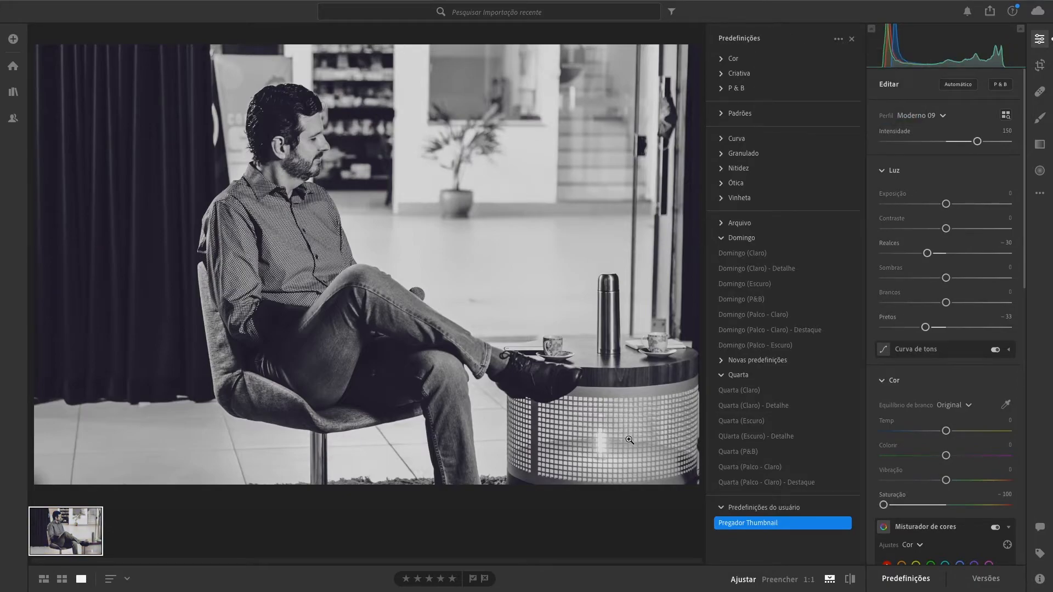
pyautogui.click(631, 522)
# Step: Set the photo's Luz highlights (Realces) to -84 and blacks (Pretos) to -56
pyautogui.click(67, 520)
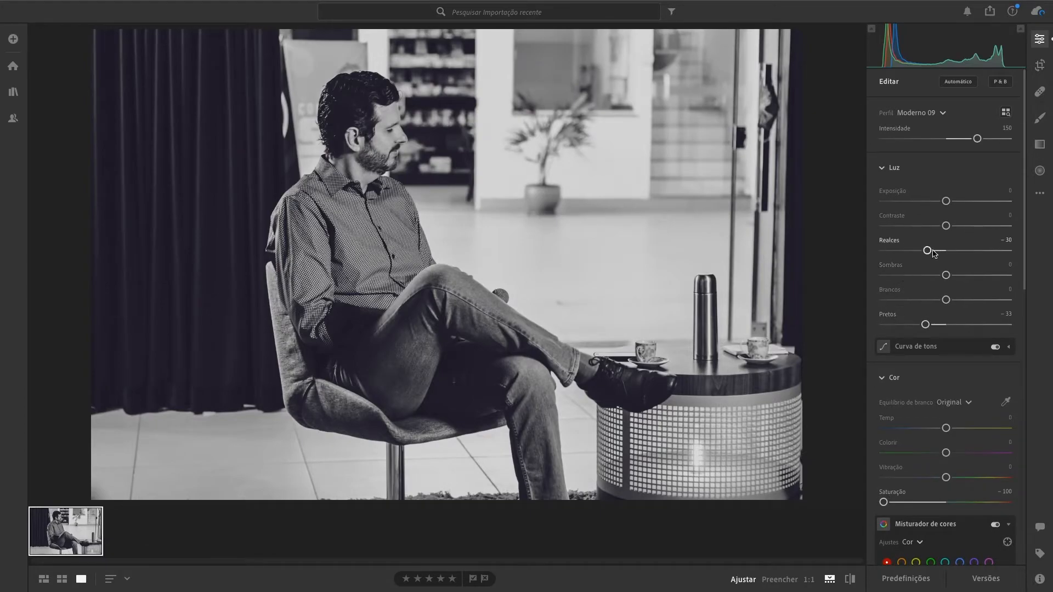
pyautogui.moveTo(934, 252); pyautogui.dragTo(893, 253)
pyautogui.moveTo(926, 325)
pyautogui.mouseDown()
pyautogui.moveTo(959, 328)
pyautogui.moveTo(909, 329)
pyautogui.mouseUp()
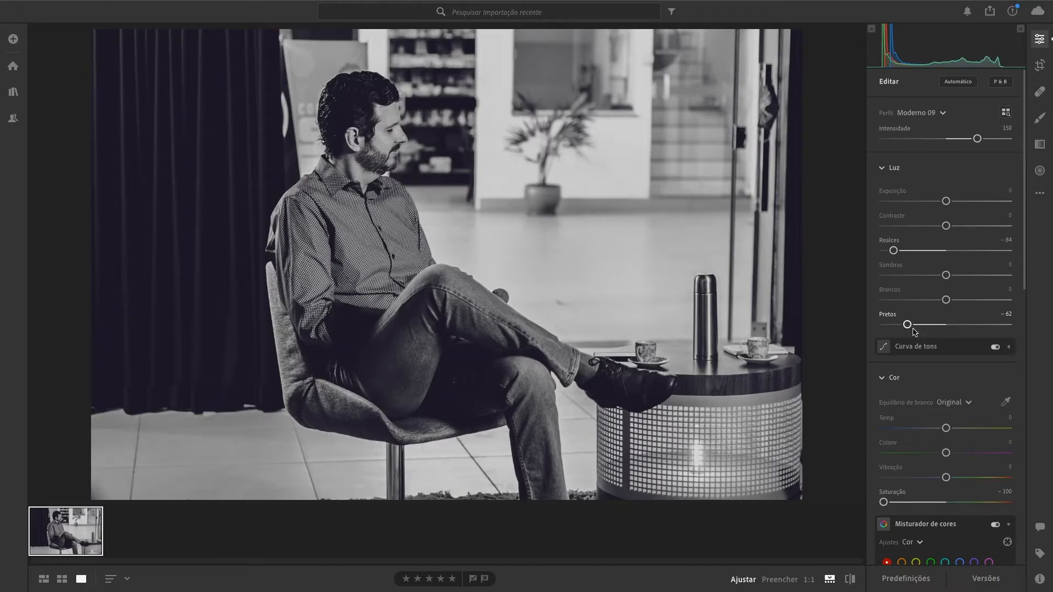
pyautogui.moveTo(912, 329); pyautogui.dragTo(916, 329)
# Step: Export 10-06.jpg as a full-size, 100%-quality JPG to the 90COM 64 drive and reveal it in Finder
pyautogui.rightClick(80, 522)
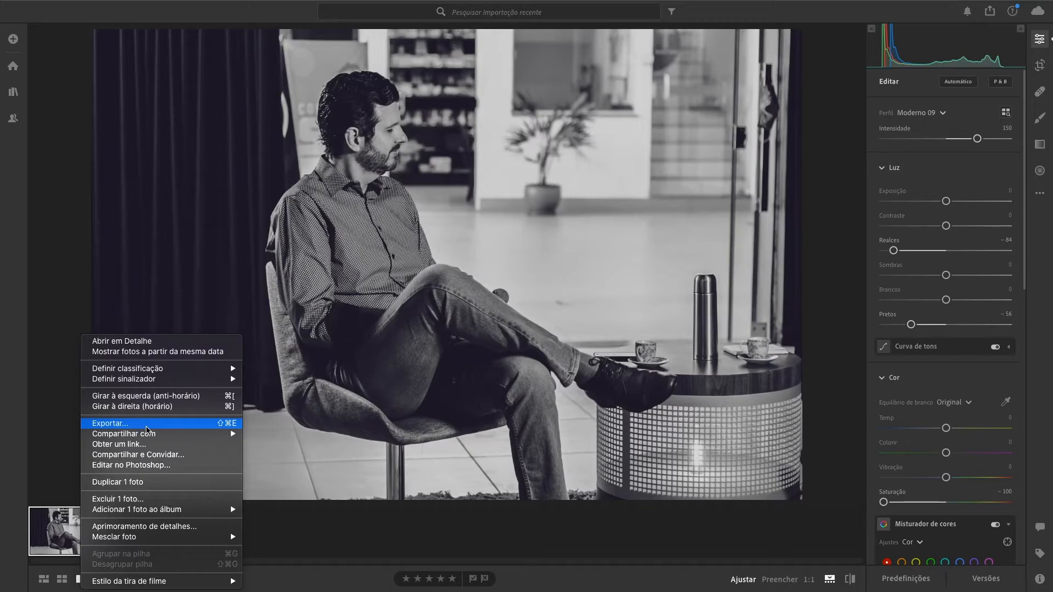
pyautogui.click(126, 426)
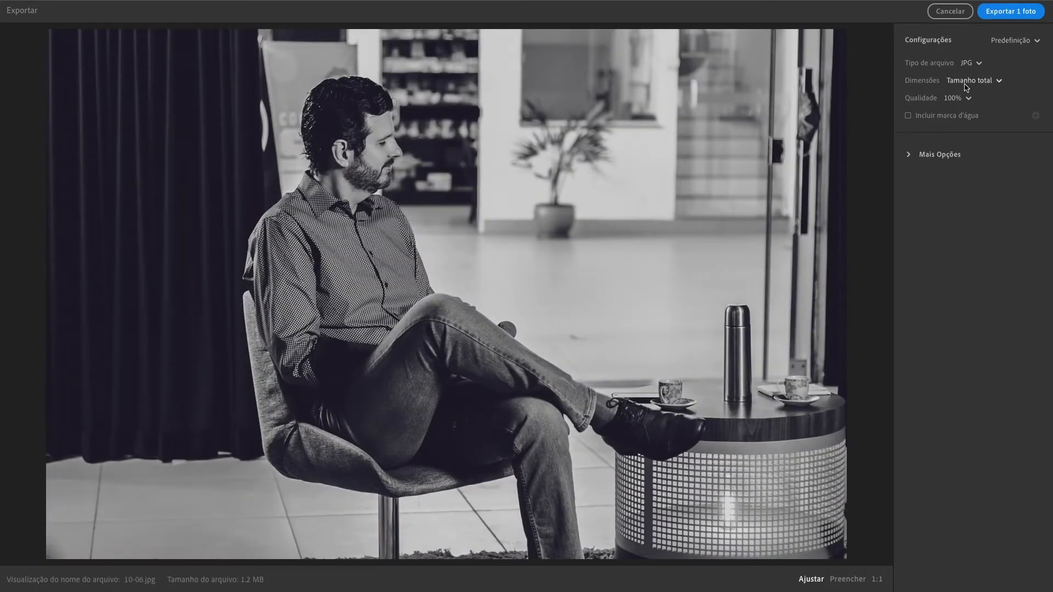
pyautogui.click(1010, 13)
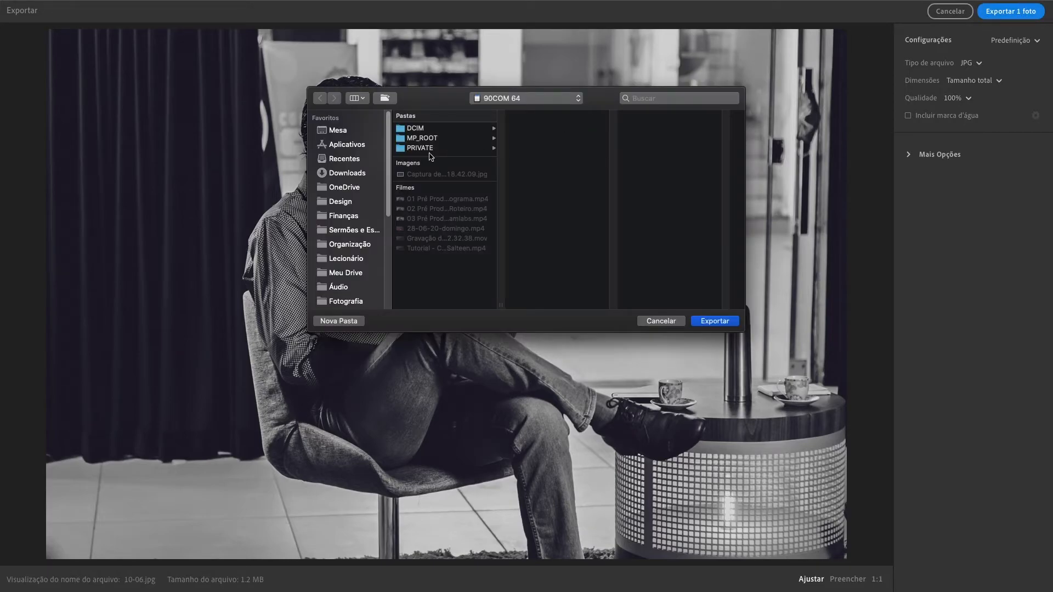
pyautogui.scroll(-7, 380, 231)
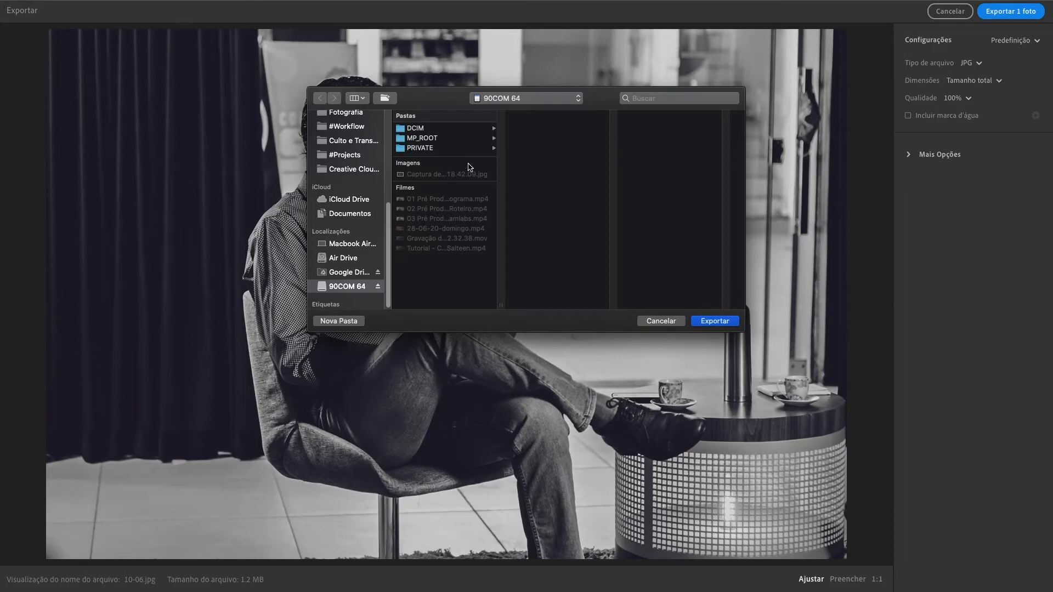
pyautogui.click(715, 322)
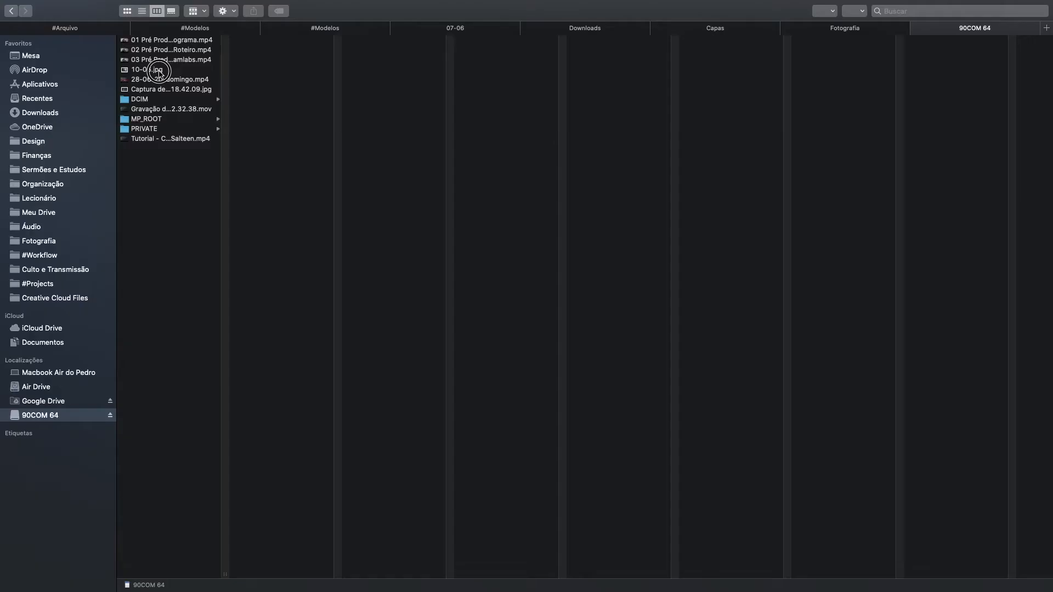
pyautogui.click(160, 71)
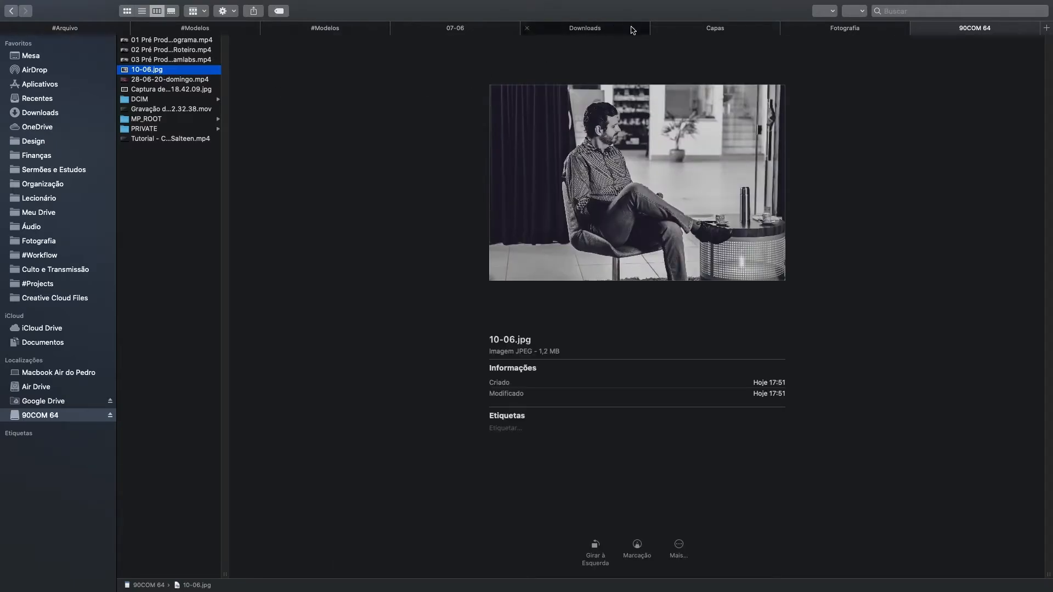
# Step: Confirm 10-06.jpg sits in Capas > Img, then select the YouTube cover background in Illustrator
pyautogui.click(690, 31)
pyautogui.click(381, 50)
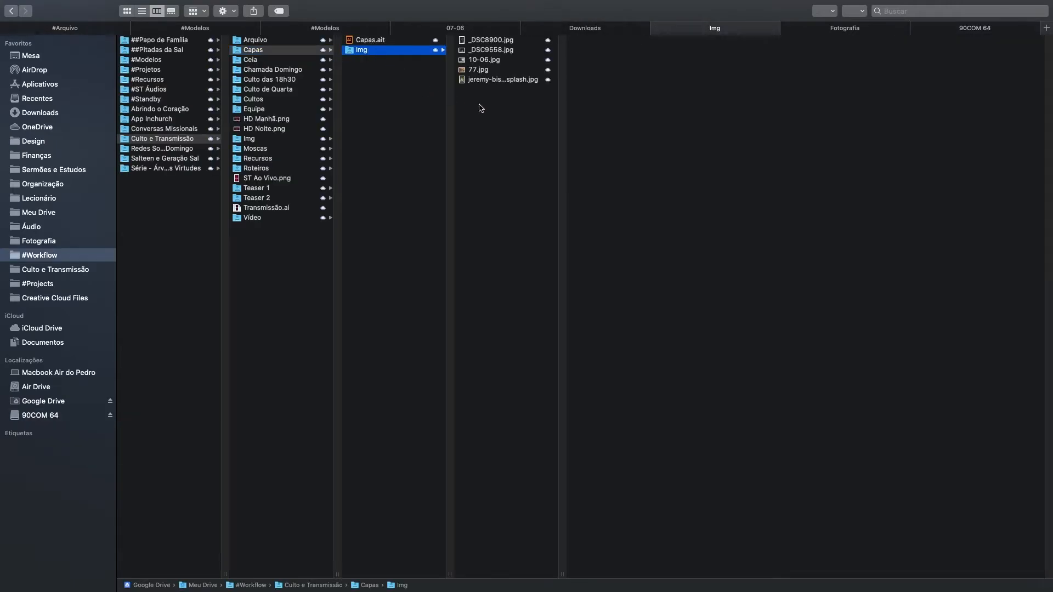
pyautogui.click(505, 60)
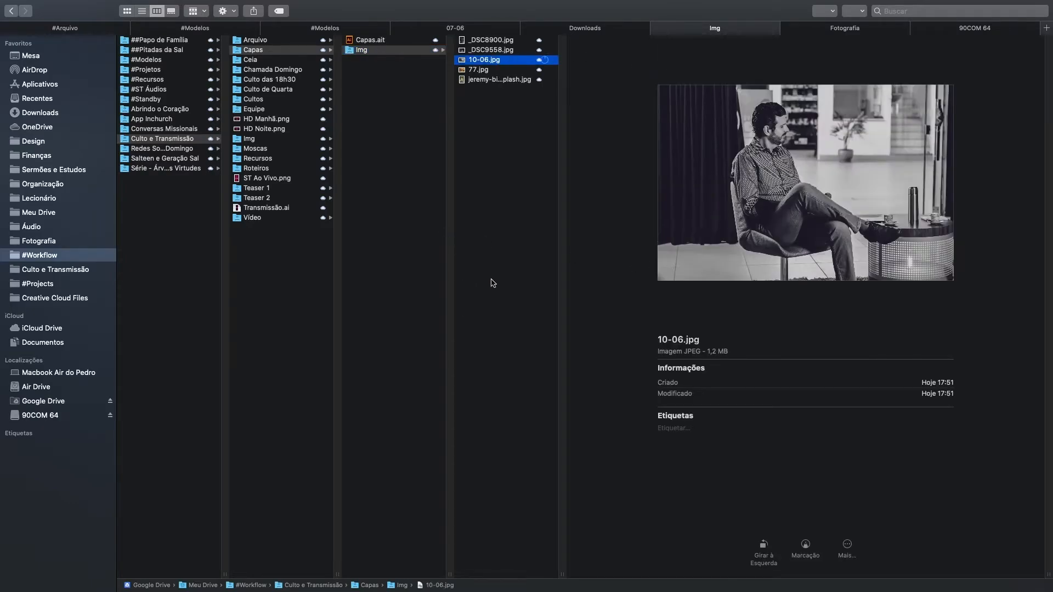
pyautogui.press('super+Tab')
pyautogui.press('super+Tab')
pyautogui.press('super+Tab')
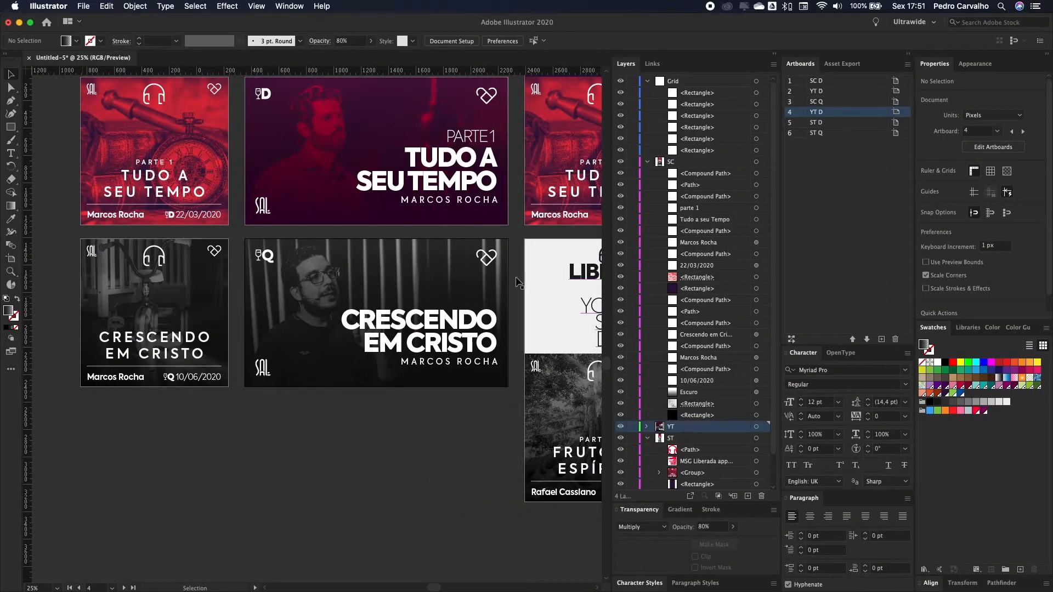
pyautogui.click(408, 275)
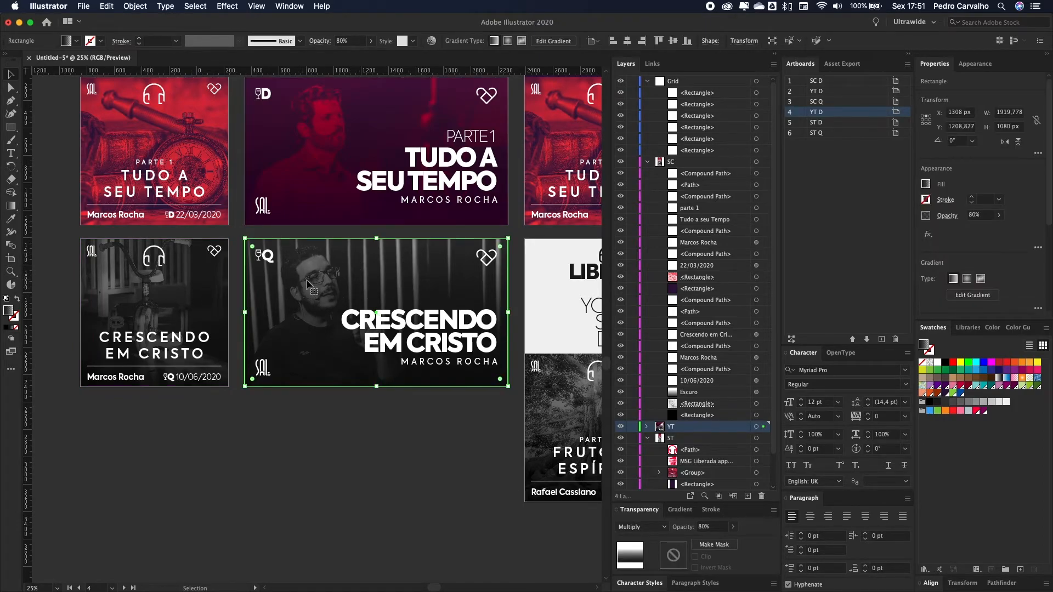
# Step: Target the YT layer's masked rectangle and enter its opacity mask holding _DSC8900.jpg
pyautogui.click(646, 426)
pyautogui.scroll(-2, 685, 406)
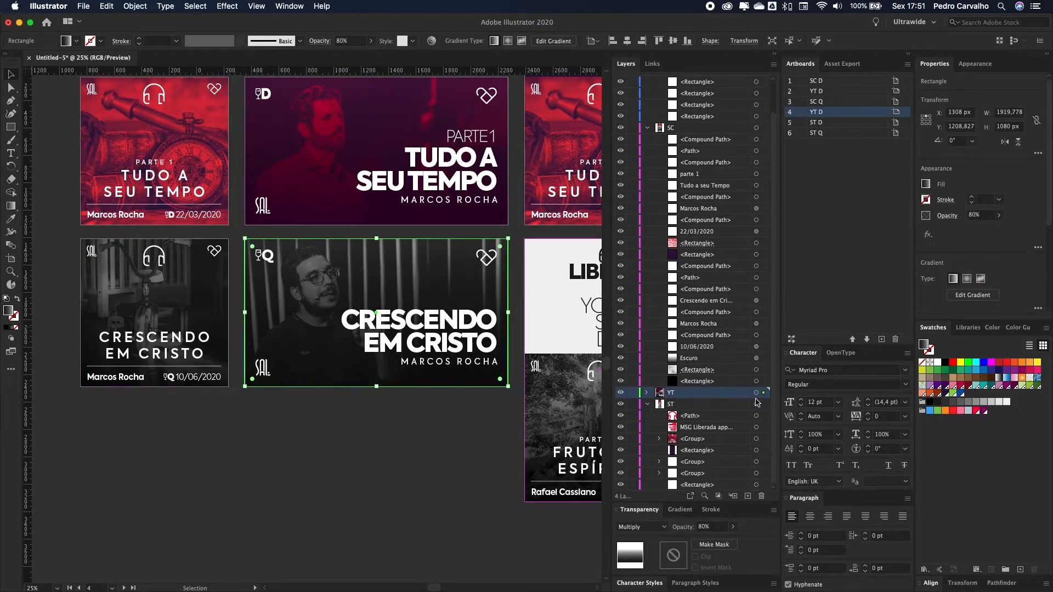
pyautogui.scroll(-8, 685, 396)
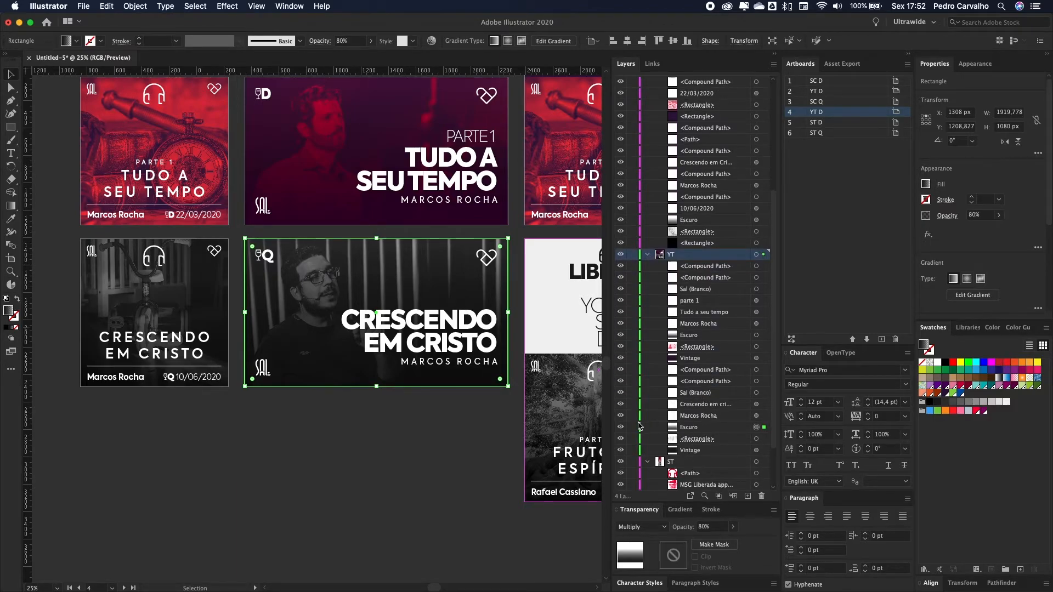
pyautogui.click(756, 440)
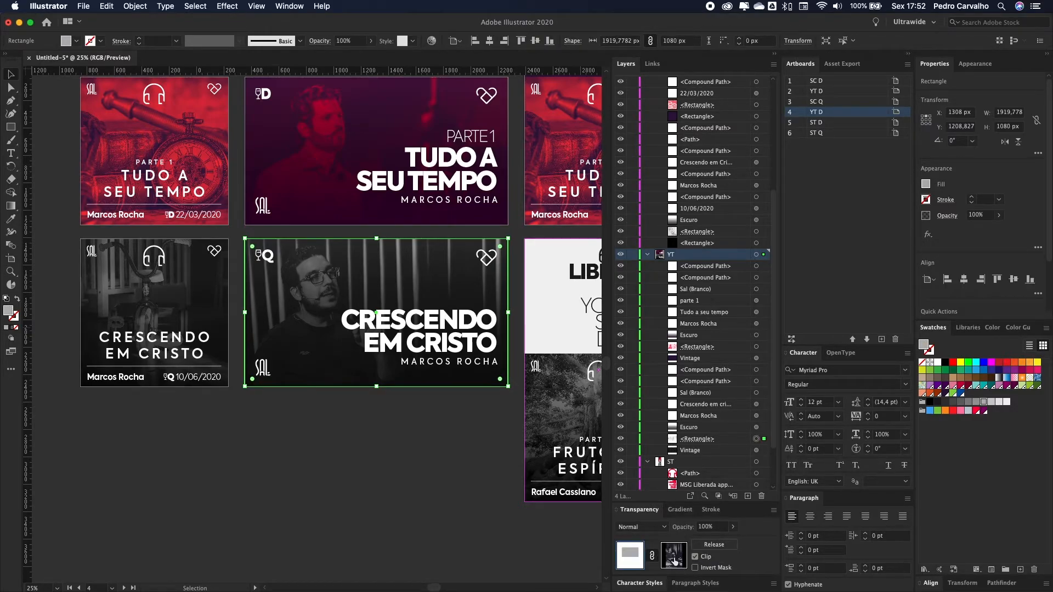
pyautogui.click(674, 556)
pyautogui.moveTo(397, 279)
pyautogui.mouseDown()
pyautogui.moveTo(397, 264)
pyautogui.moveTo(398, 274)
pyautogui.mouseUp()
pyautogui.press('super+z')
pyautogui.press('super+z')
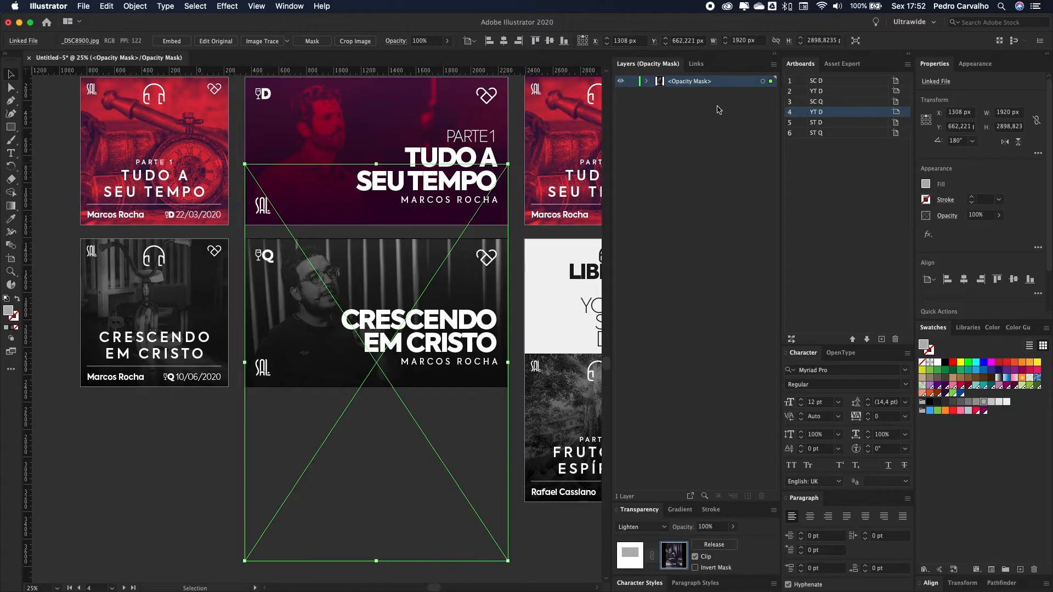
# Step: Relink the mask photo to 10-06.jpg from #Workflow > Culto e Transmissão > Capas > Img and flip it
pyautogui.click(697, 64)
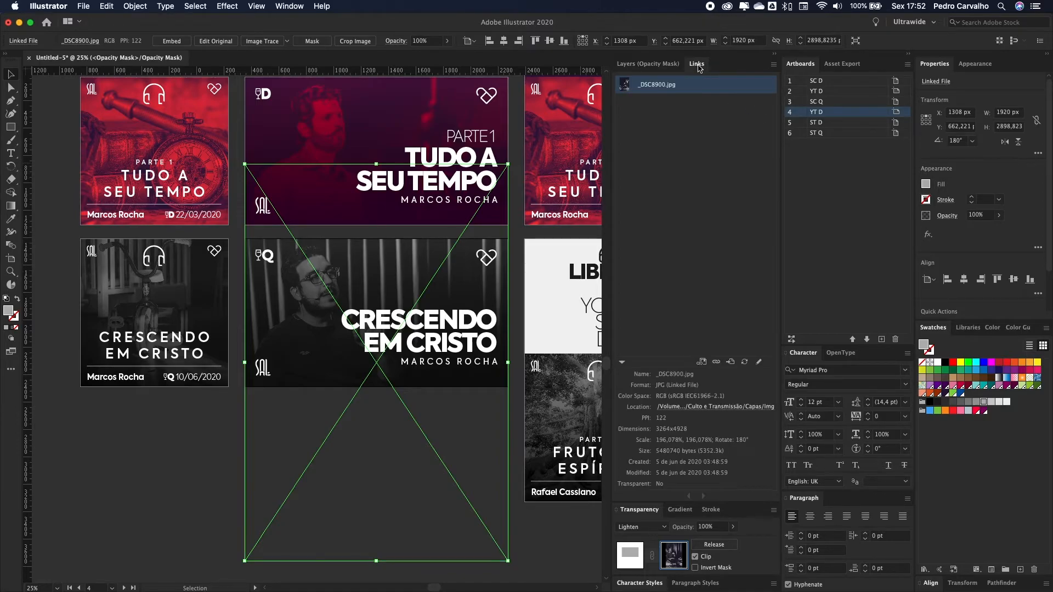
pyautogui.click(718, 364)
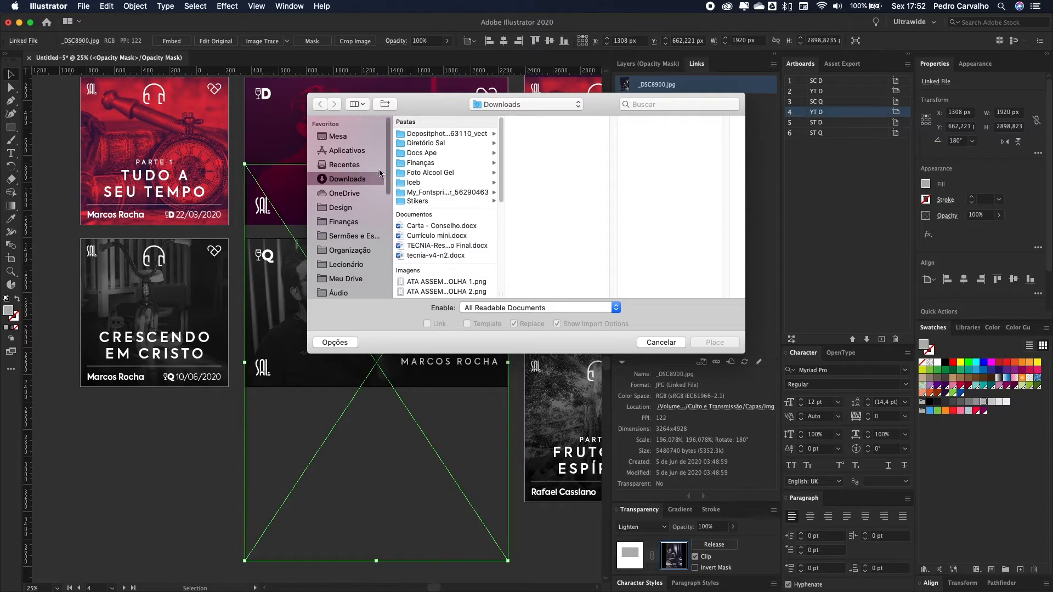
pyautogui.scroll(-3, 356, 226)
pyautogui.click(365, 281)
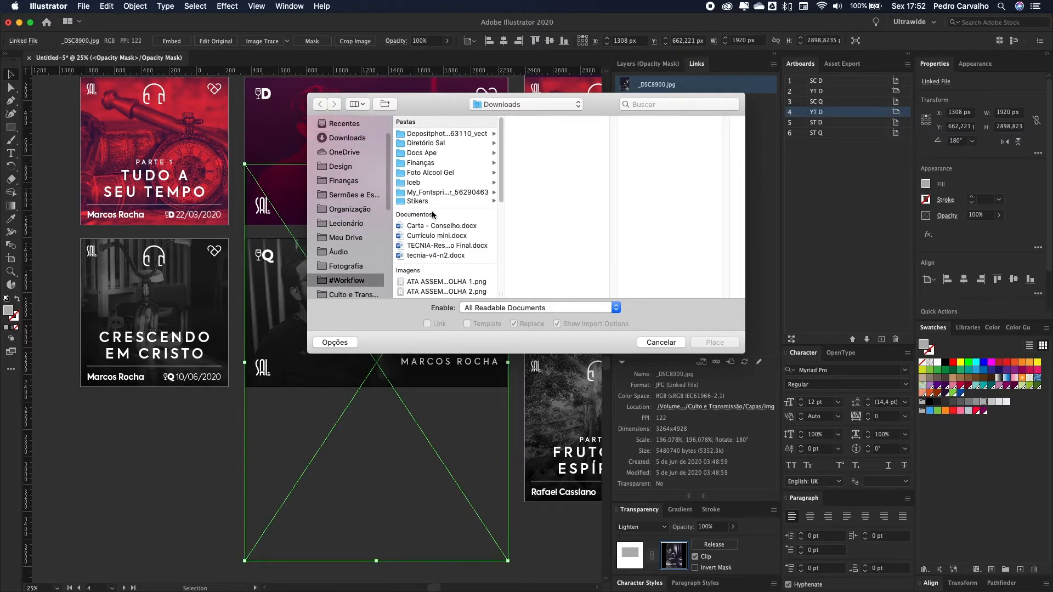
pyautogui.click(460, 235)
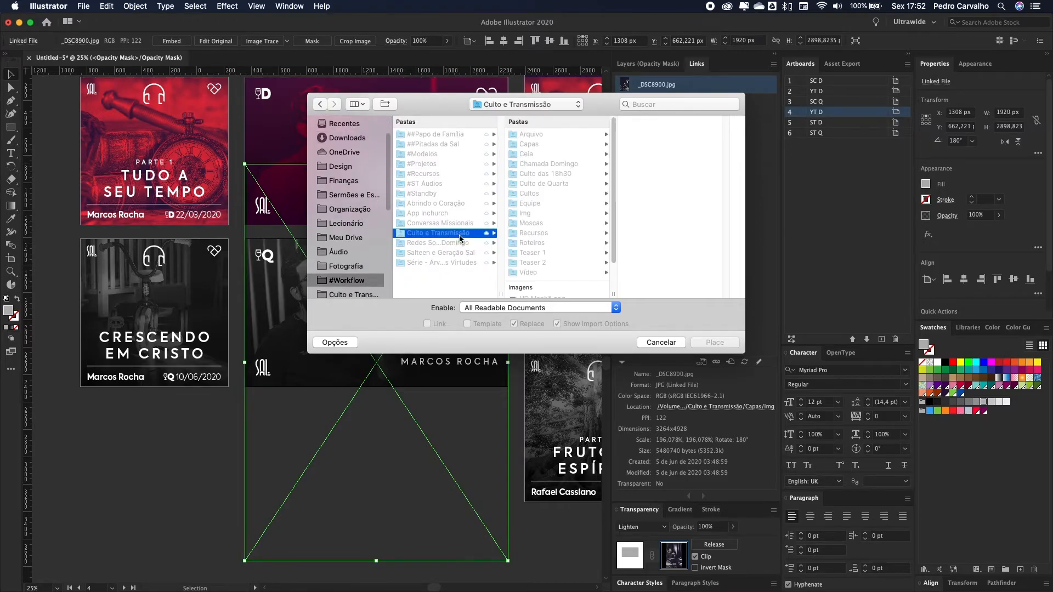
pyautogui.click(555, 145)
pyautogui.click(661, 135)
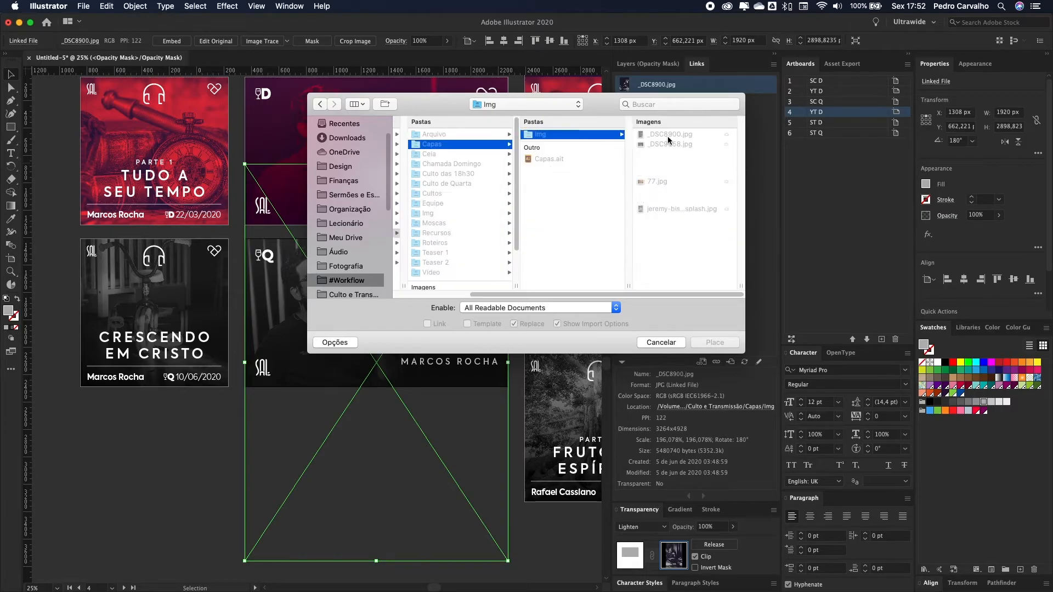
pyautogui.click(661, 157)
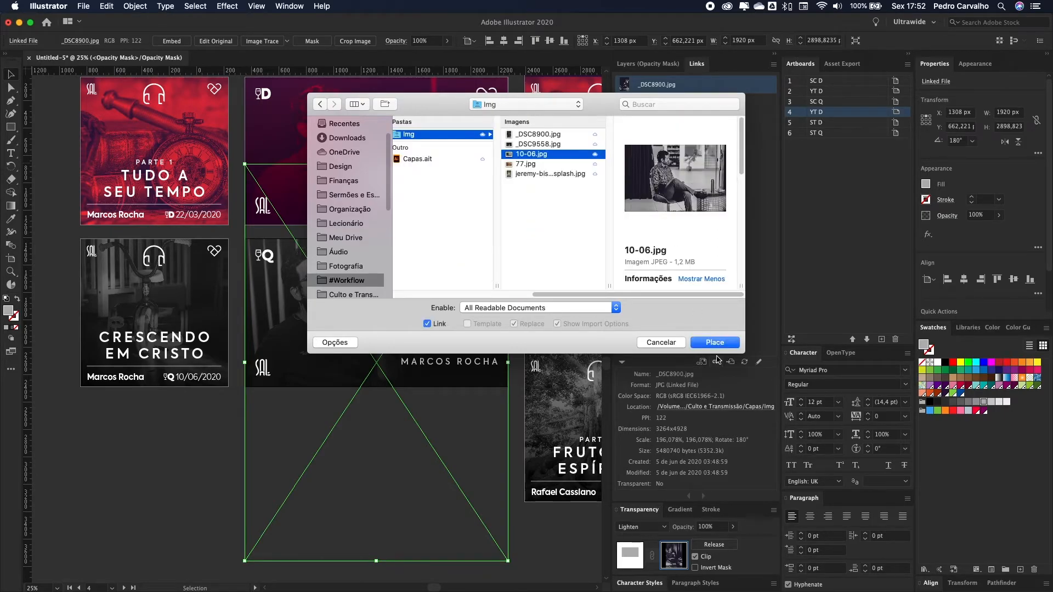
pyautogui.click(716, 343)
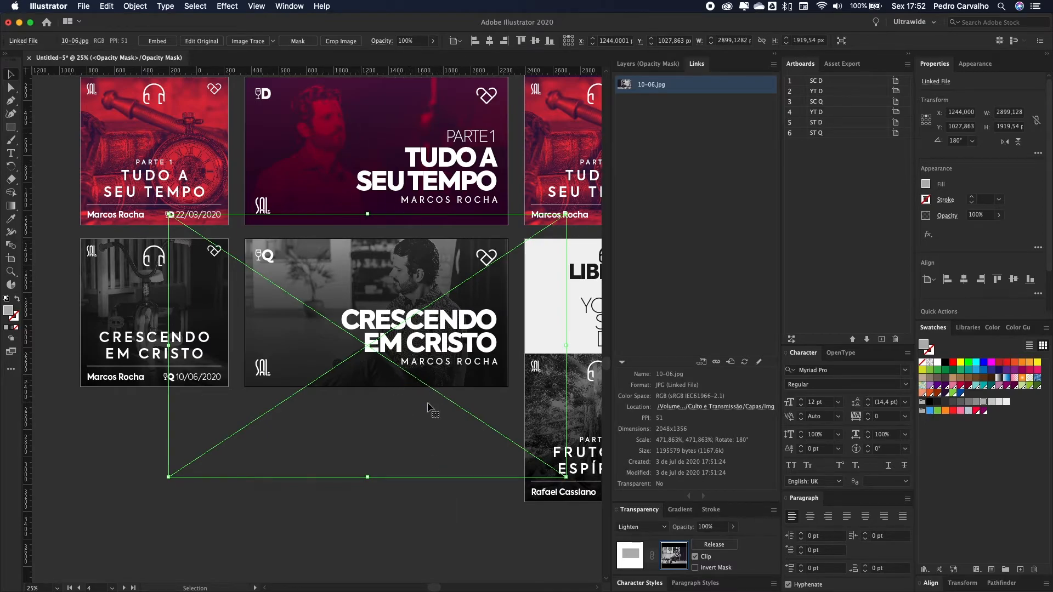
pyautogui.click(1005, 140)
# Step: Enlarge 10-06.jpg from its bottom edge, shift the man left of the title, and exit mask editing
pyautogui.moveTo(412, 440); pyautogui.dragTo(403, 443)
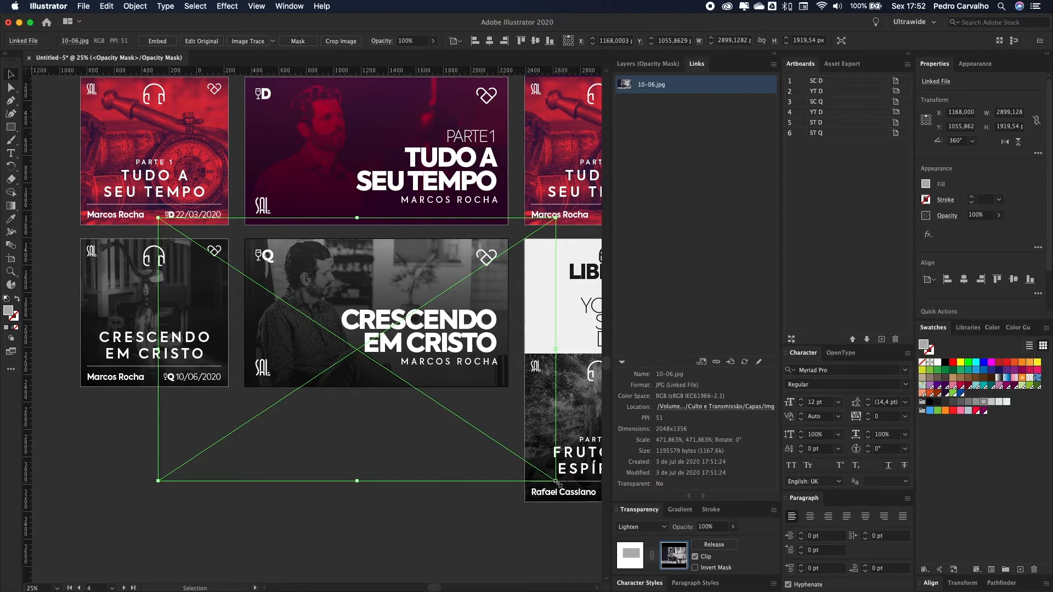
pyautogui.moveTo(357, 481); pyautogui.dragTo(357, 544)
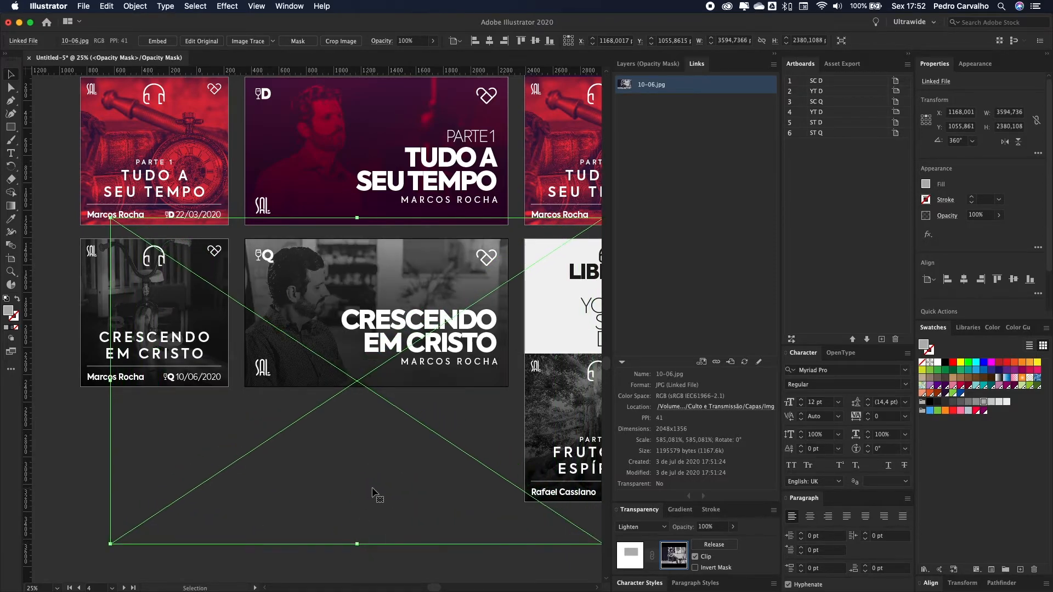
pyautogui.moveTo(357, 544); pyautogui.dragTo(358, 533)
pyautogui.moveTo(384, 468)
pyautogui.mouseDown()
pyautogui.moveTo(387, 457)
pyautogui.moveTo(394, 463)
pyautogui.mouseUp()
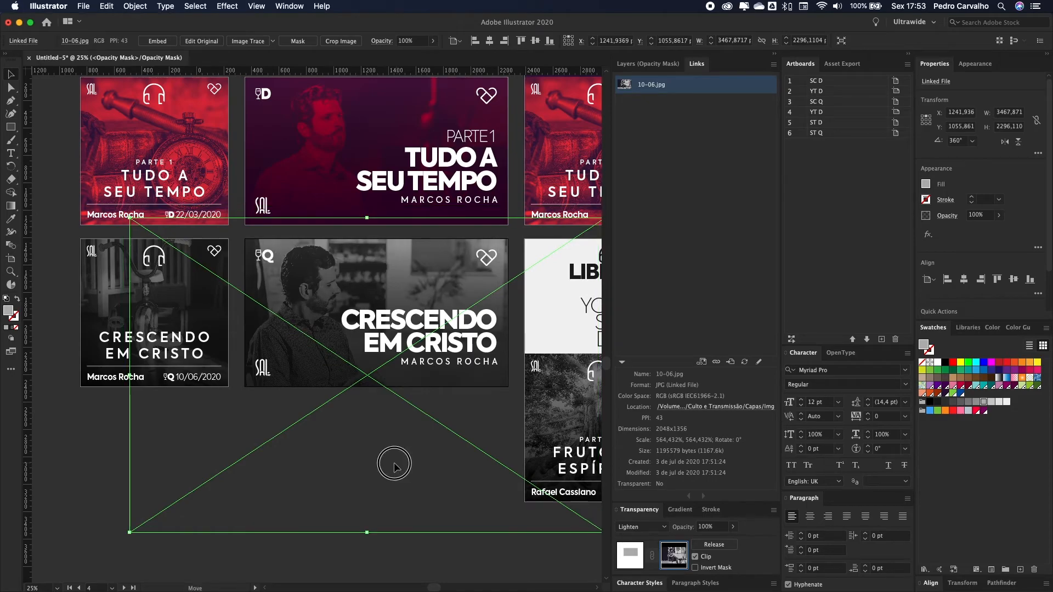
pyautogui.moveTo(414, 485); pyautogui.dragTo(426, 484)
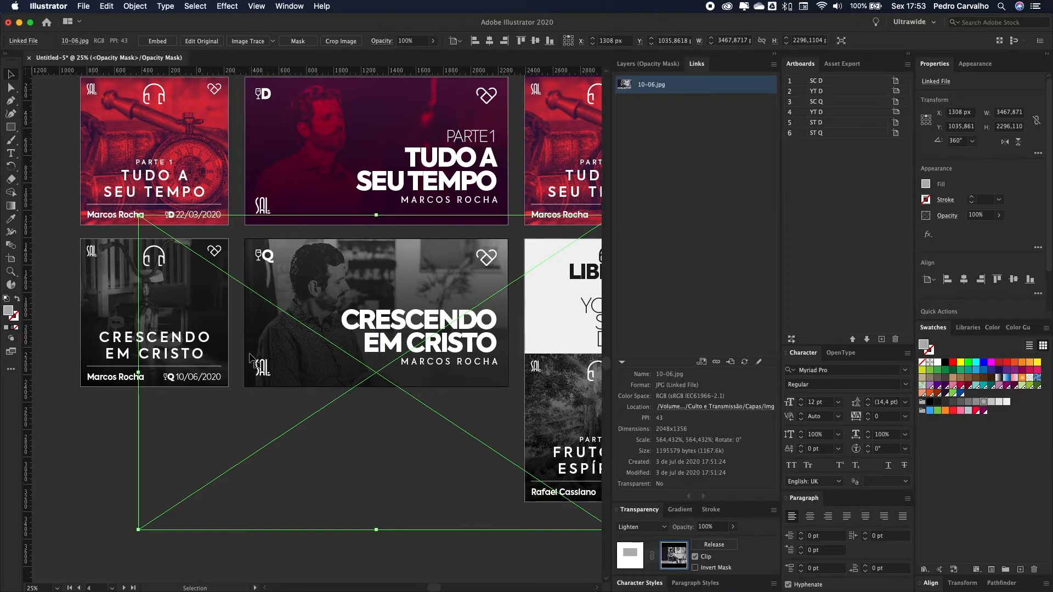
pyautogui.click(356, 432)
pyautogui.moveTo(357, 433)
pyautogui.mouseDown()
pyautogui.moveTo(337, 424)
pyautogui.moveTo(352, 419)
pyautogui.moveTo(355, 436)
pyautogui.moveTo(335, 432)
pyautogui.moveTo(366, 439)
pyautogui.mouseUp()
pyautogui.click(631, 555)
# Step: Delete the old FRUTO DO ESPÍRITO design from artboard 6
pyautogui.click(439, 438)
pyautogui.hscroll(2, 291, 403)
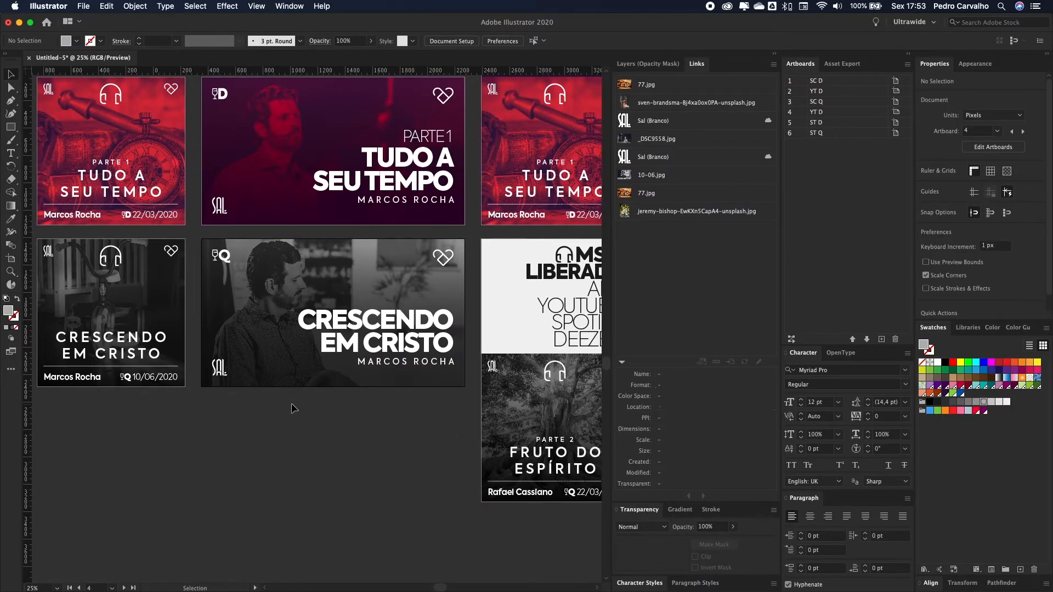
pyautogui.scroll(-1, 291, 403)
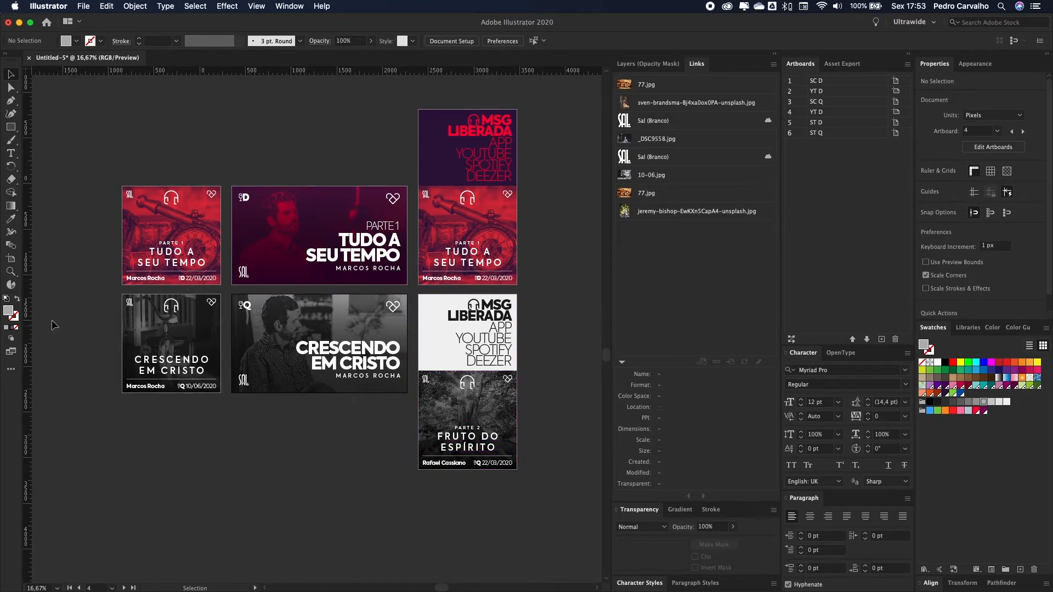
pyautogui.click(466, 414)
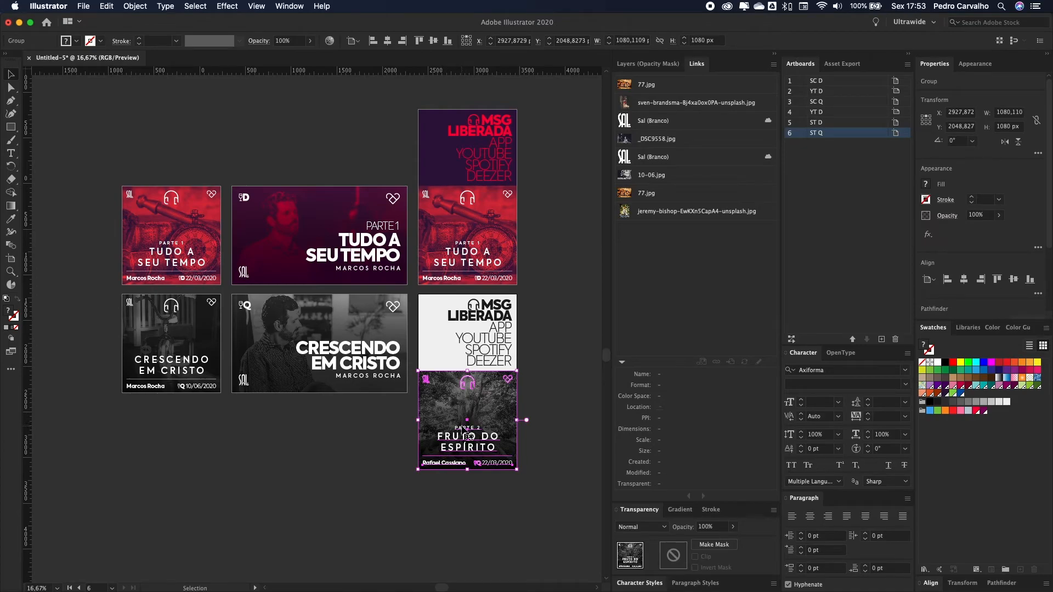
pyautogui.press('Delete')
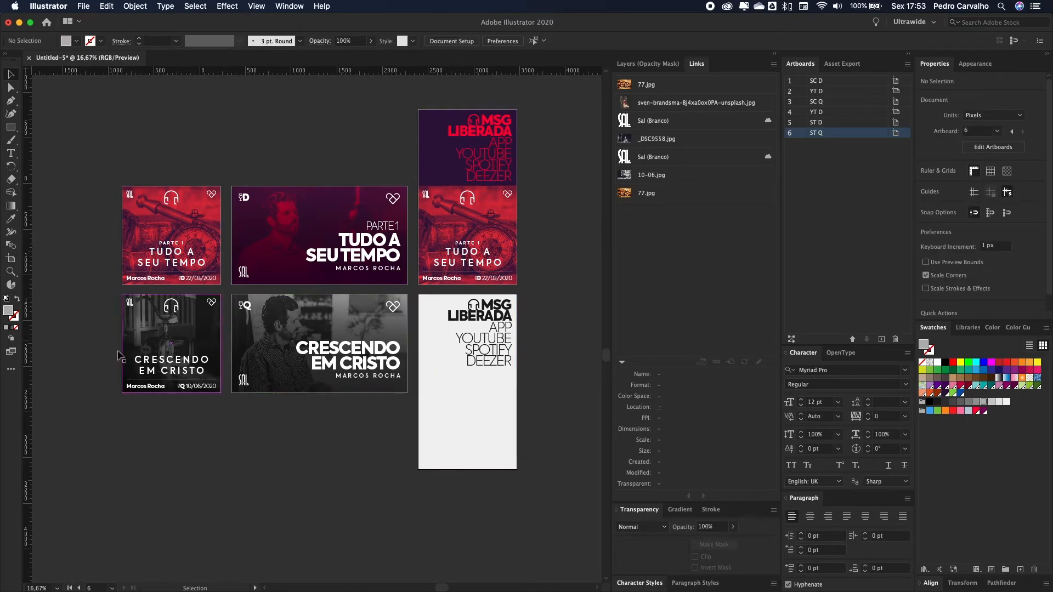
# Step: Paste the copied Crescendo em Cristo cover elements and group them with Cmd+G
pyautogui.moveTo(111, 289); pyautogui.dragTo(241, 433)
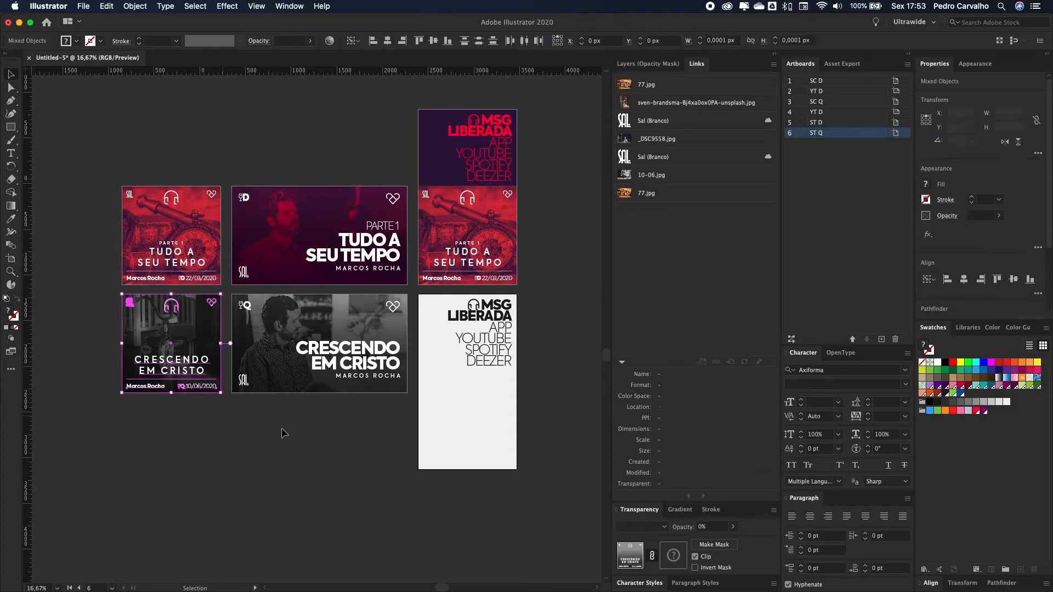
pyautogui.click(500, 351)
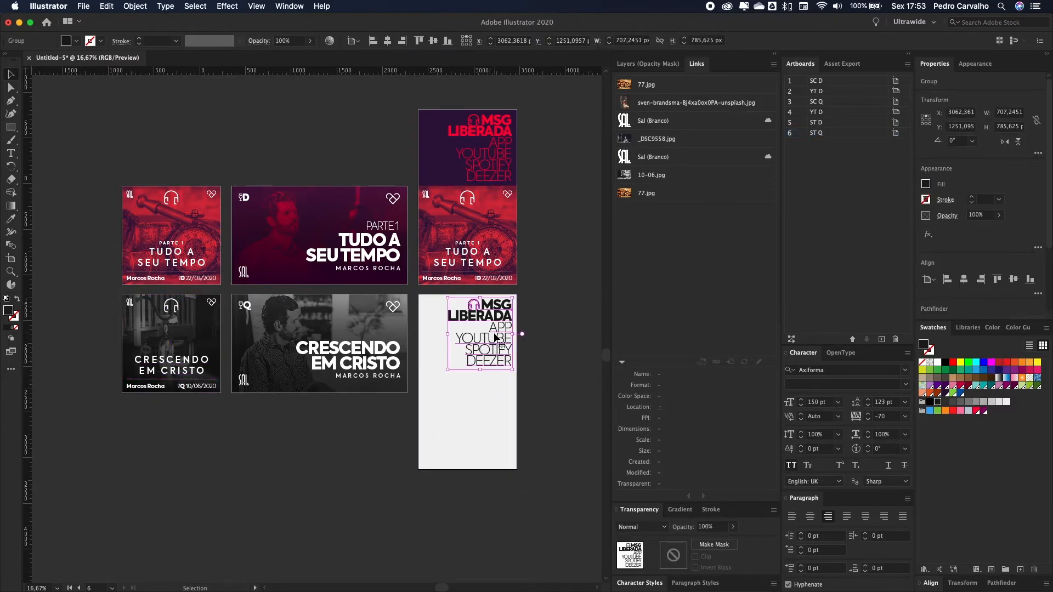
pyautogui.click(653, 63)
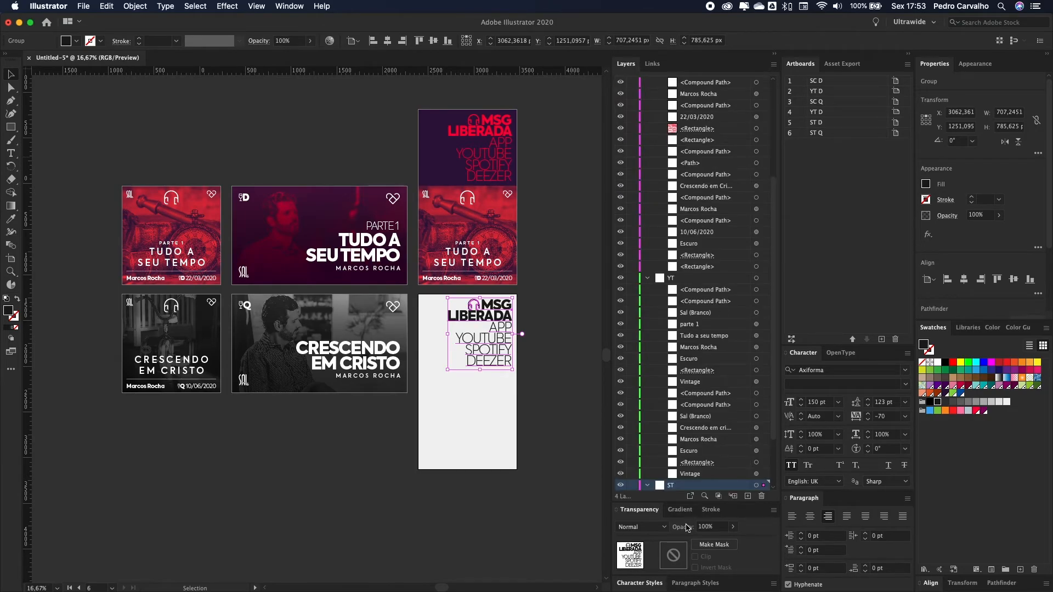
pyautogui.scroll(-2, 717, 417)
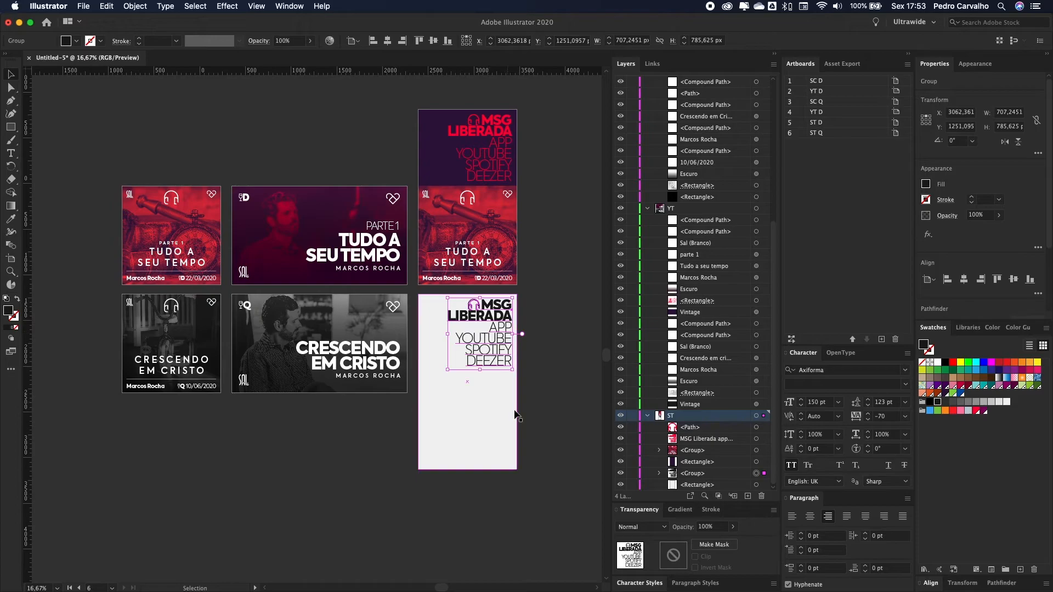
pyautogui.press('a')
pyautogui.press('v')
pyautogui.hotkey('ctrl', 'v')
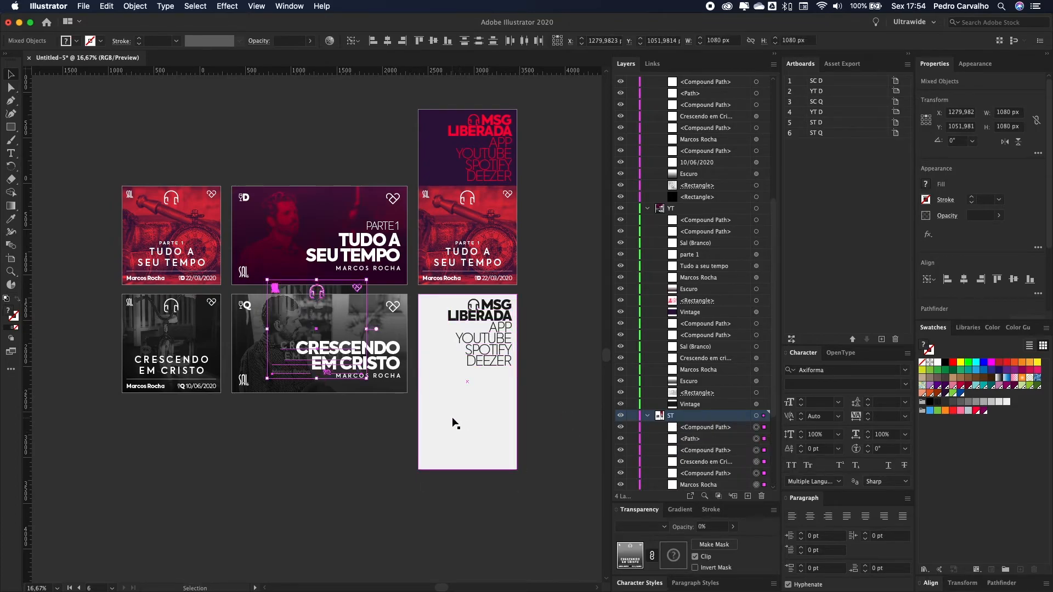
pyautogui.hotkey('ctrl', 'g')
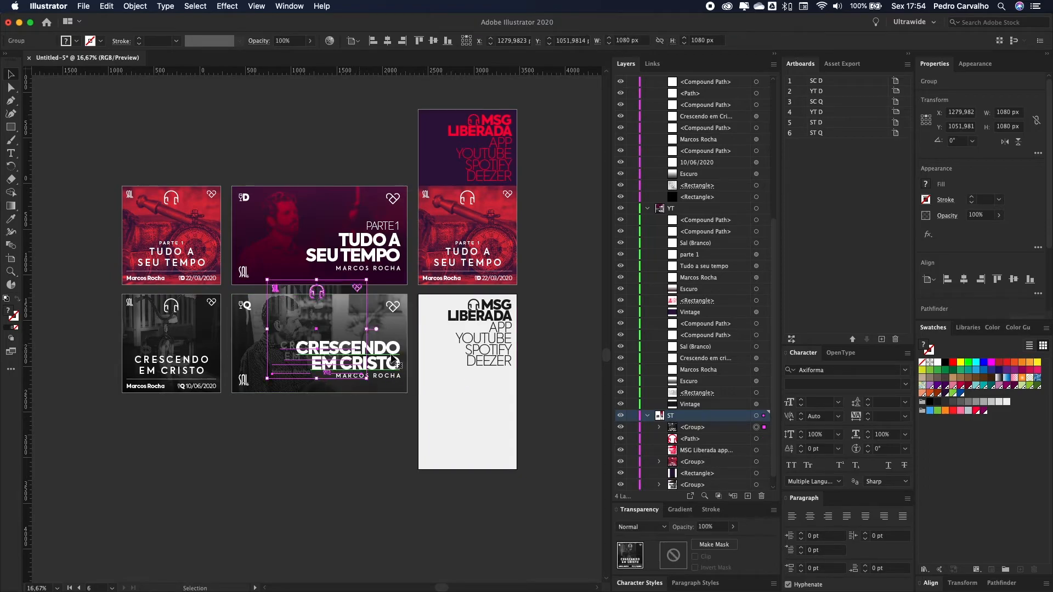
# Step: Centre the grouped cover horizontally on the ST Q artboard and align it to the bottom
pyautogui.doubleClick(821, 137)
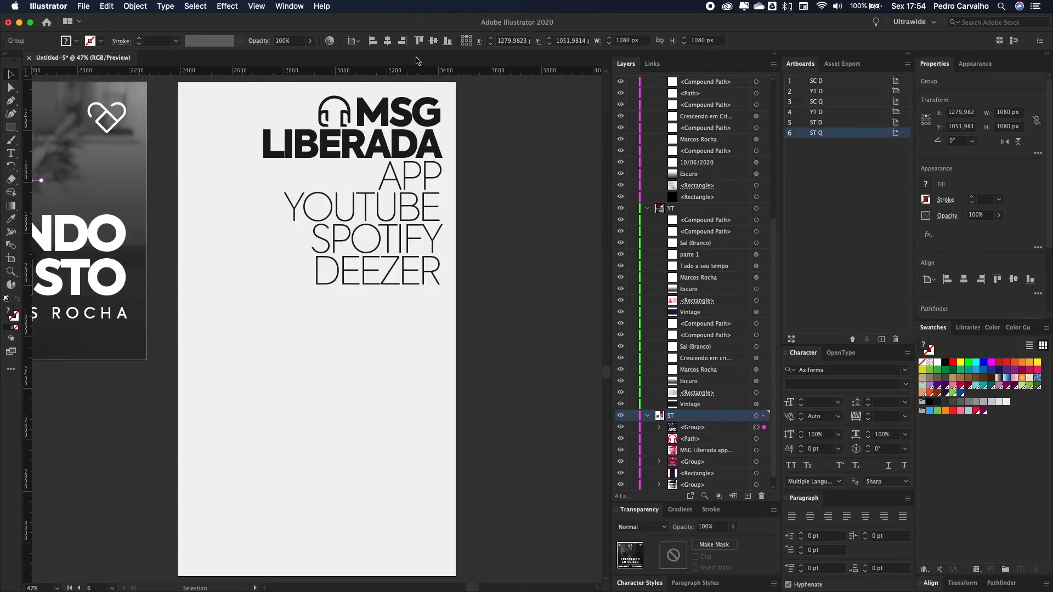
pyautogui.click(388, 40)
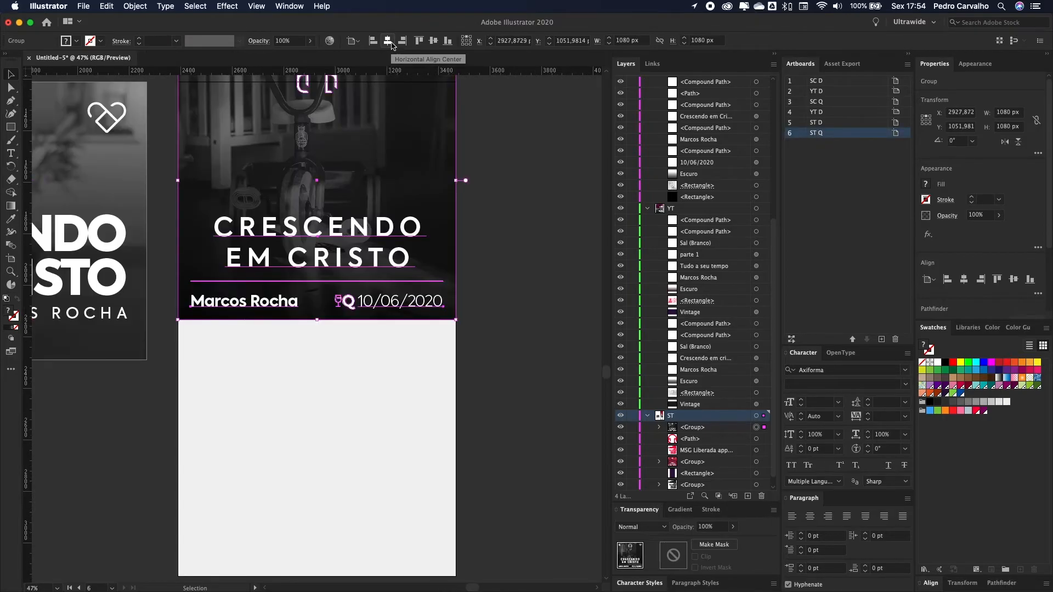
pyautogui.click(447, 41)
pyautogui.click(552, 261)
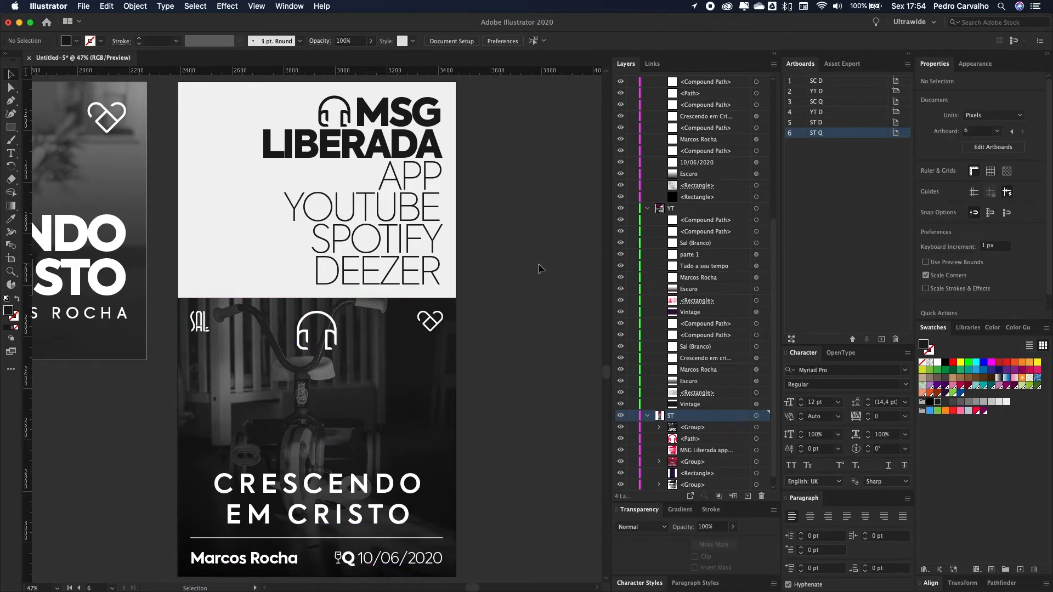
pyautogui.scroll(-3, 529, 257)
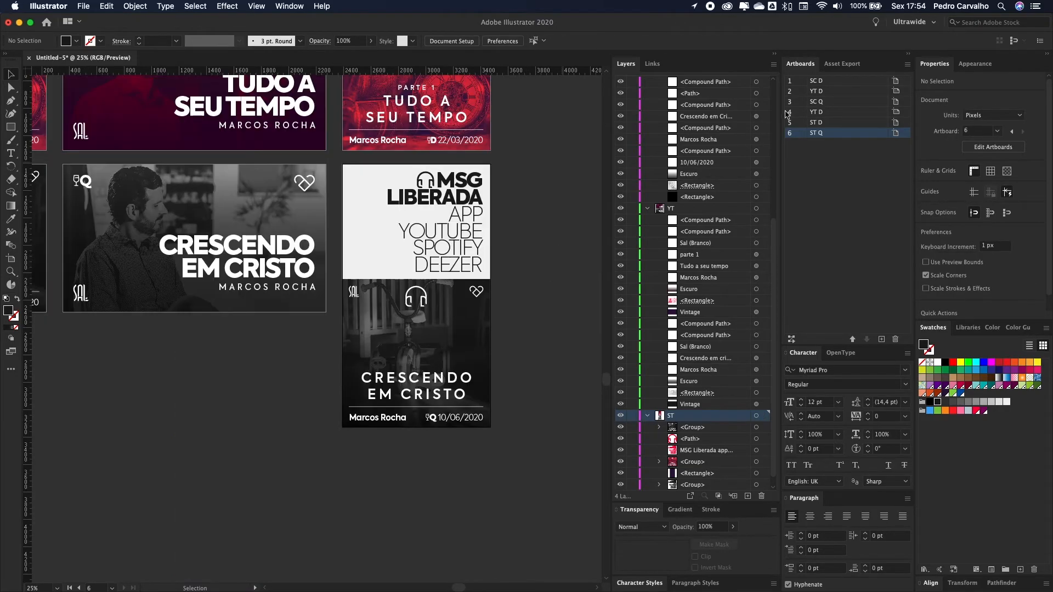
# Step: Move ST D to third in the artboard order, fit all artboards, and open Export for Screens
pyautogui.click(813, 82)
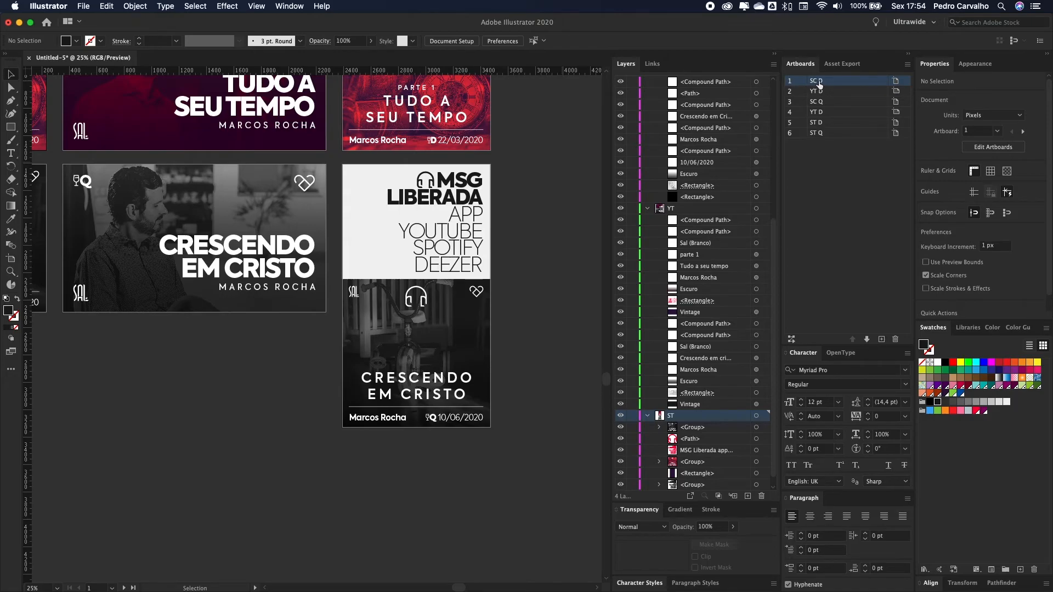
pyautogui.moveTo(812, 103); pyautogui.dragTo(814, 105)
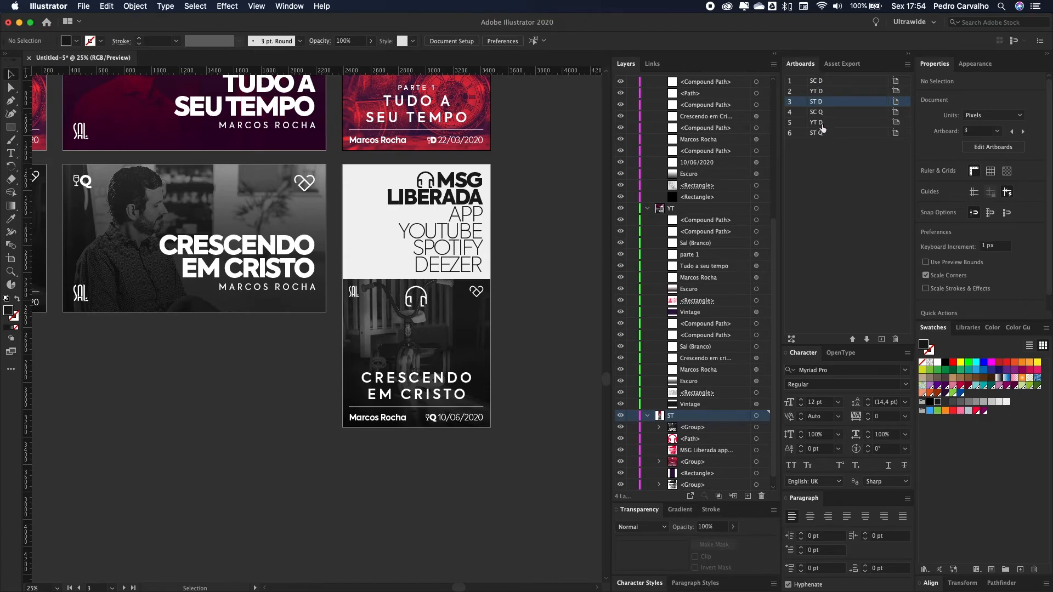
pyautogui.press('super+minus')
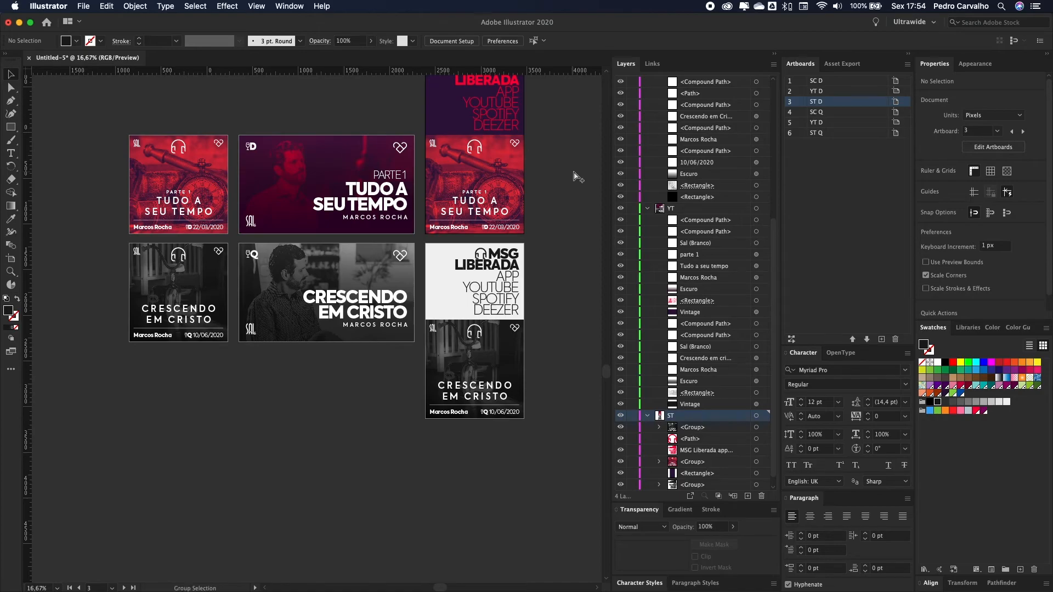
pyautogui.press('super+alt+e')
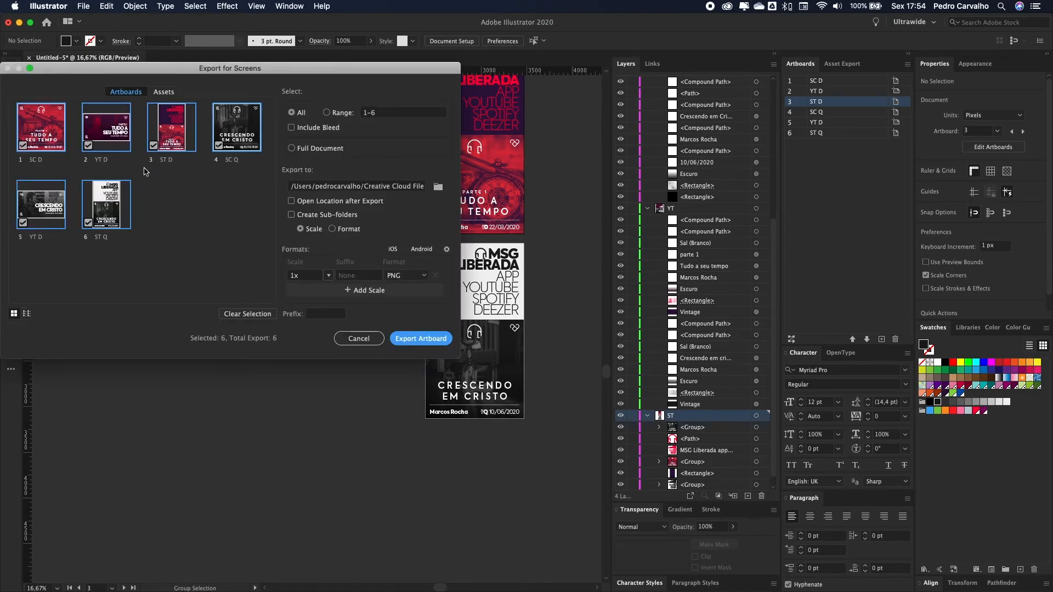
# Step: Export artboards 4–6 (SC Q, YT Q, ST Q) as PNGs with the suffix 10-06
pyautogui.click(243, 313)
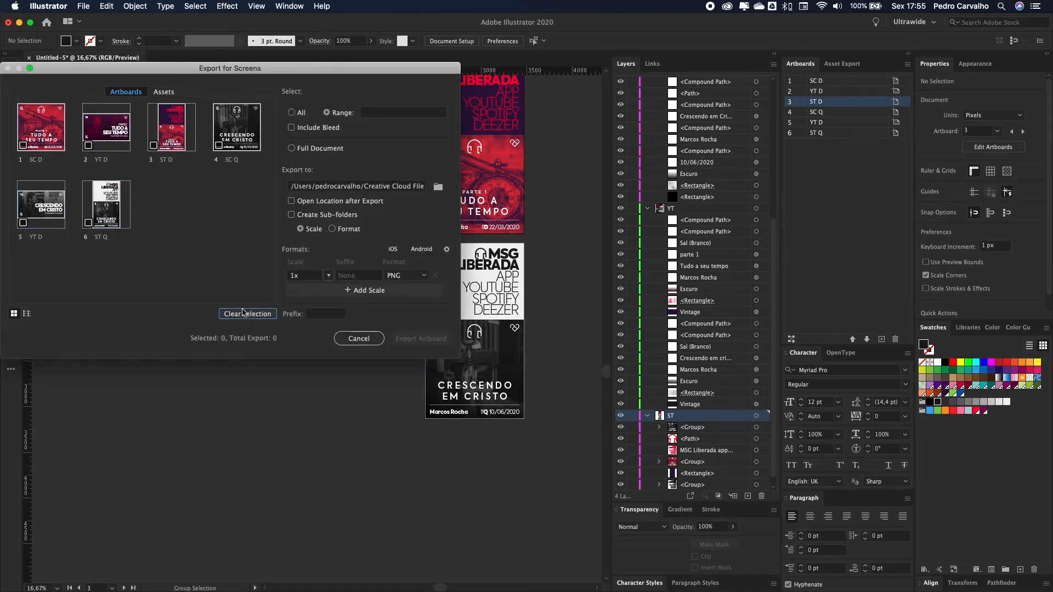
pyautogui.click(229, 127)
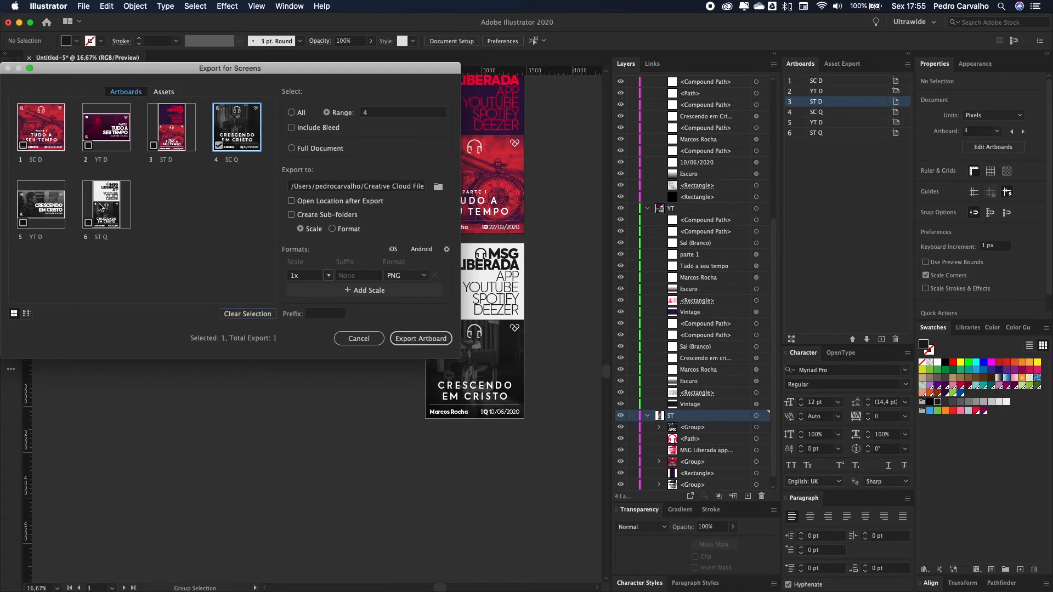
pyautogui.keyDown('shift'); pyautogui.click(41, 204); pyautogui.keyUp('shift')
pyautogui.keyDown('shift'); pyautogui.click(124, 210); pyautogui.keyUp('shift')
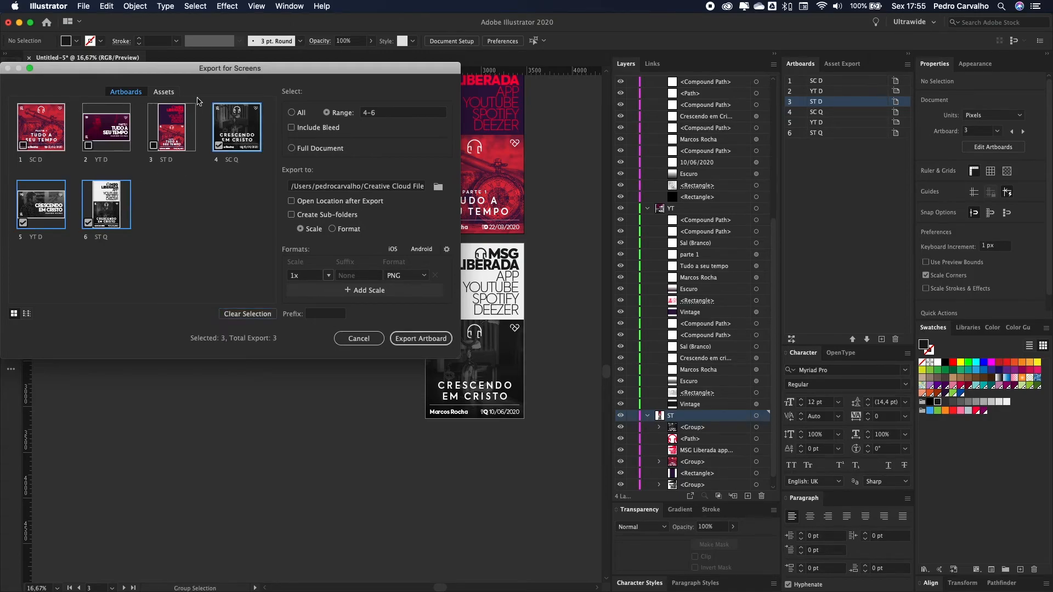
pyautogui.doubleClick(237, 160)
pyautogui.press('Return')
pyautogui.click(356, 275)
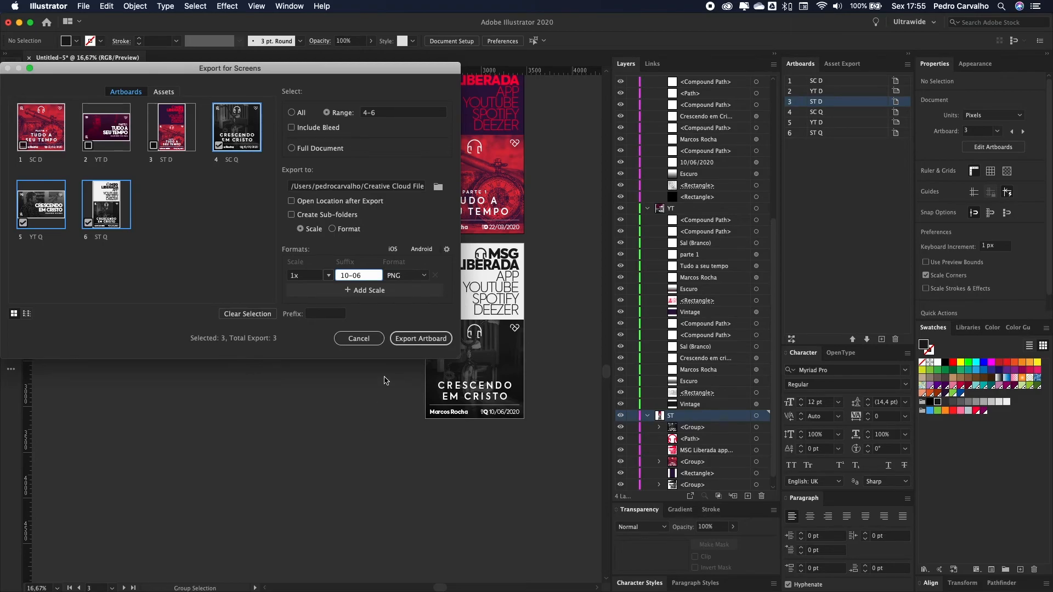
pyautogui.click(445, 341)
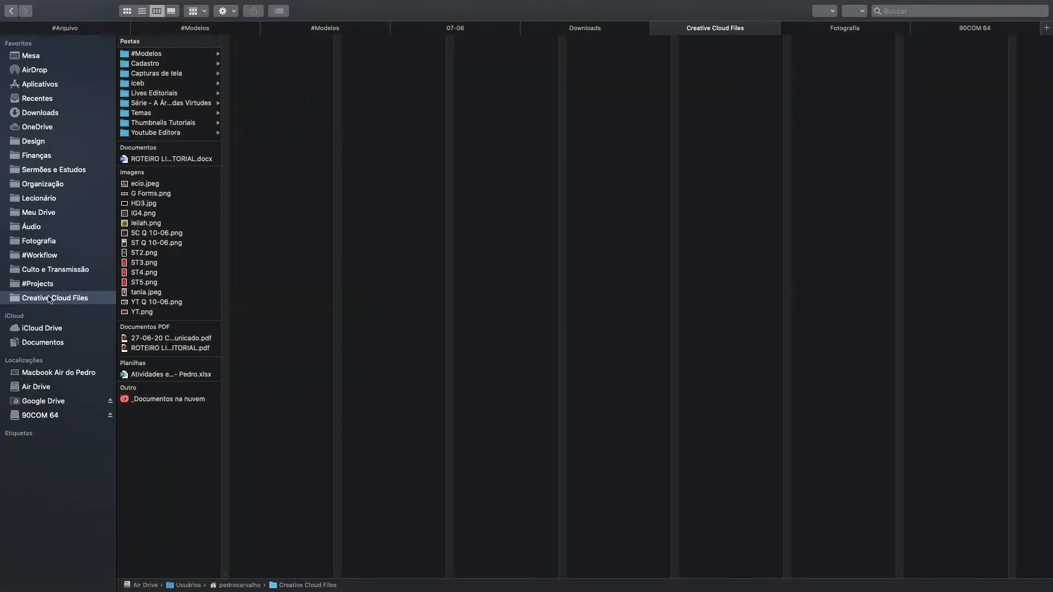
# Step: Check the exported PNGs and file SC Q 10-06.png in Meu Drive > Comunicação > Áudio > Capas
pyautogui.click(143, 234)
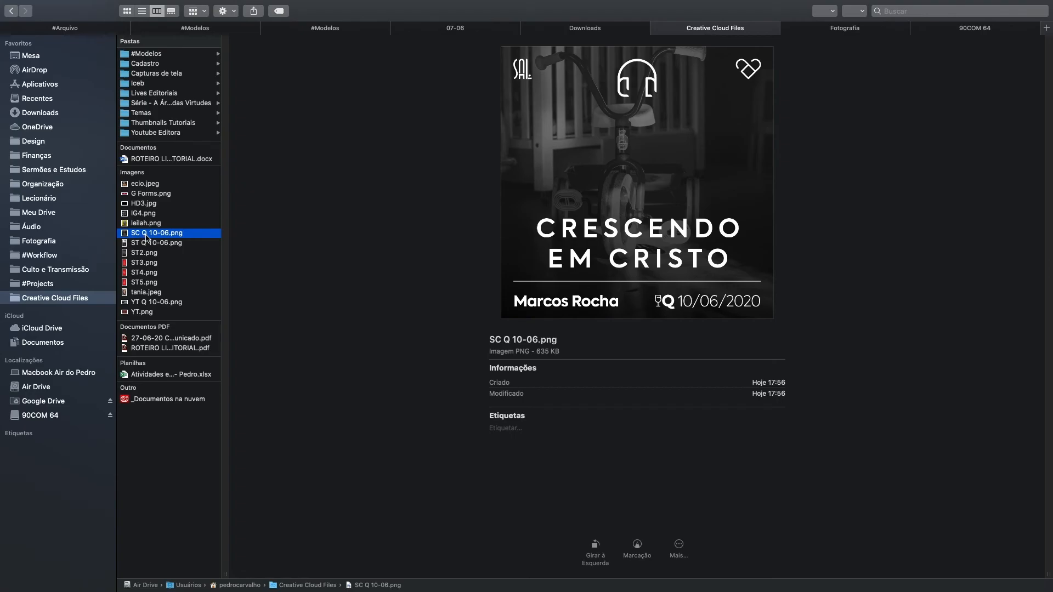
pyautogui.click(151, 245)
pyautogui.click(156, 302)
pyautogui.click(160, 235)
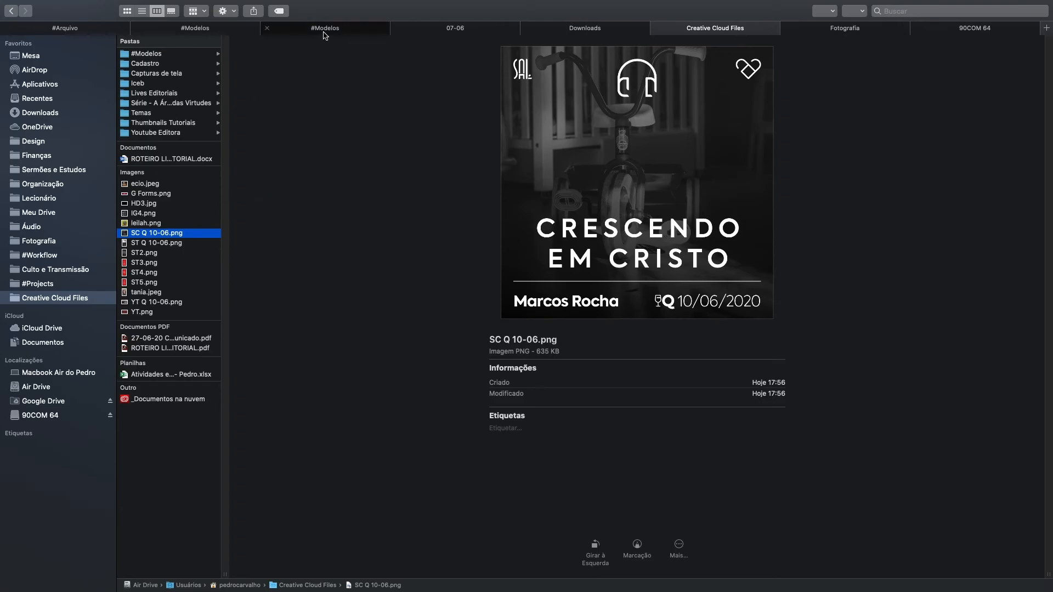
pyautogui.click(830, 33)
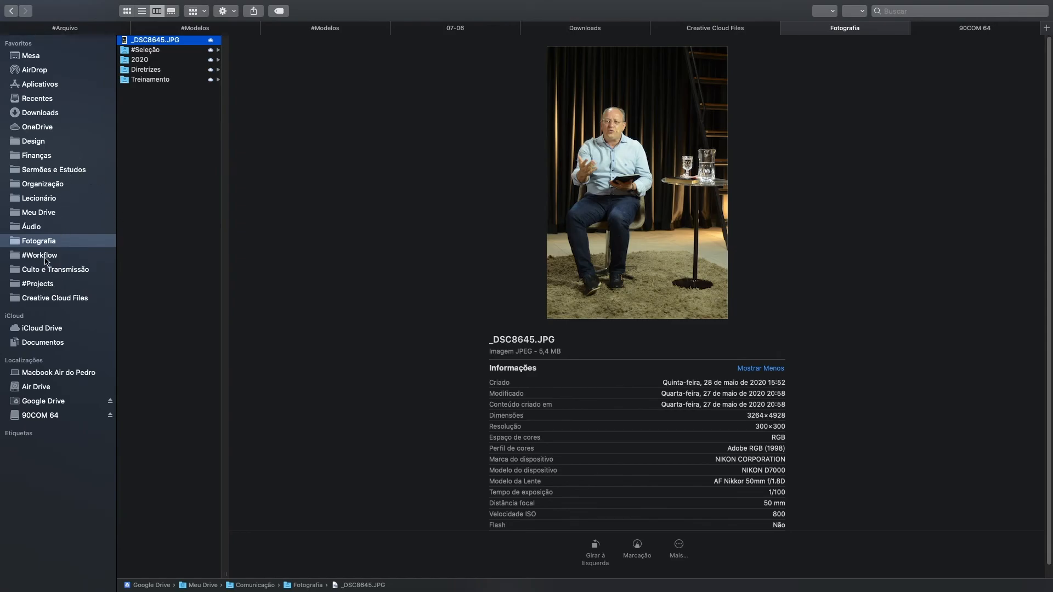
pyautogui.click(47, 215)
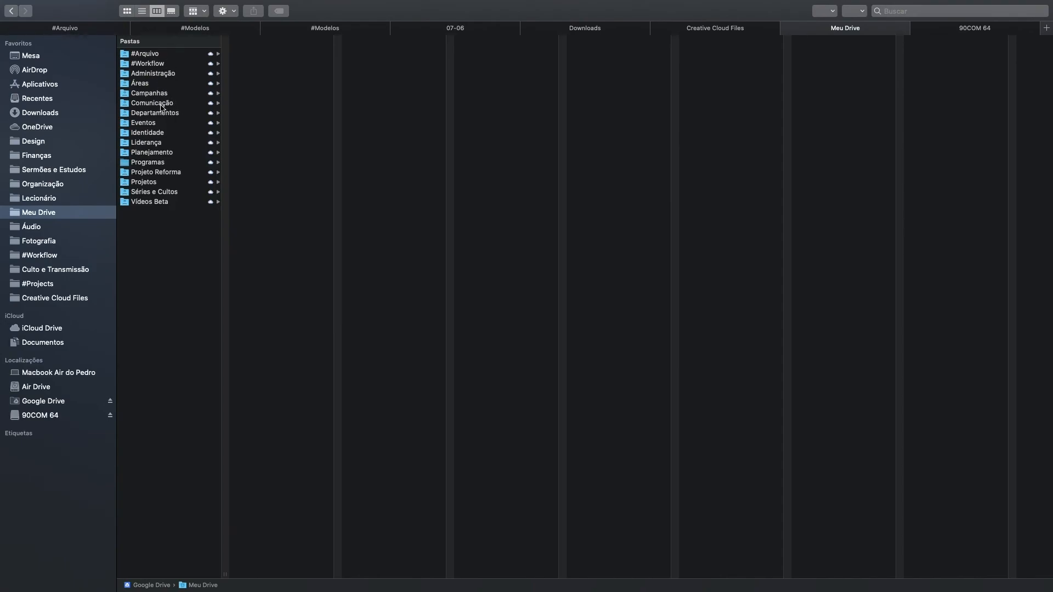
pyautogui.click(161, 105)
pyautogui.click(275, 73)
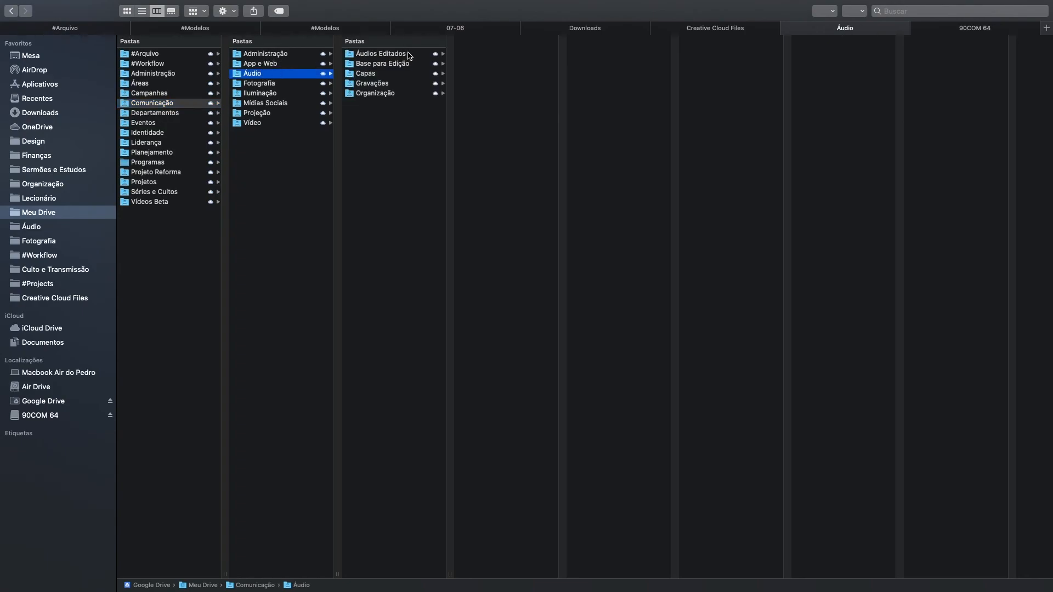
pyautogui.click(390, 75)
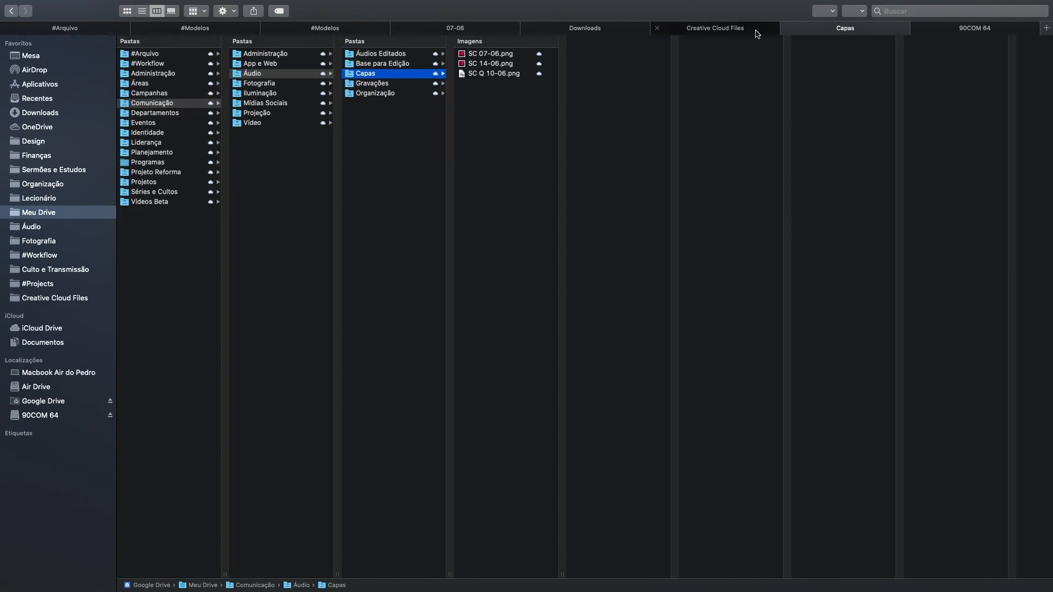
# Step: Paste ST Q and YT Q 10-06.png into #Workflow > Culto e Transmissão > Capas
pyautogui.click(712, 28)
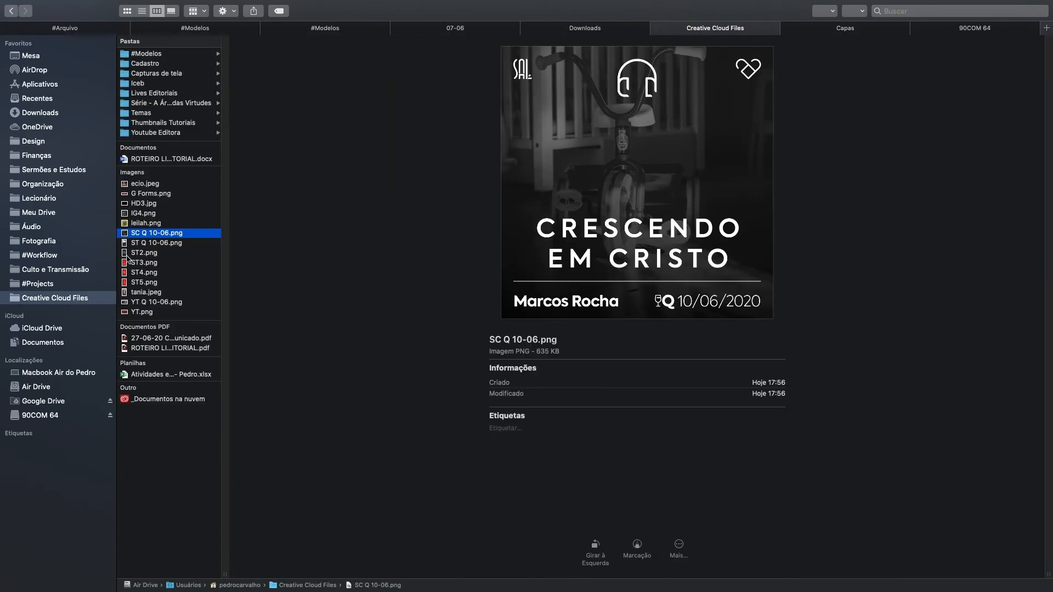
pyautogui.click(144, 243)
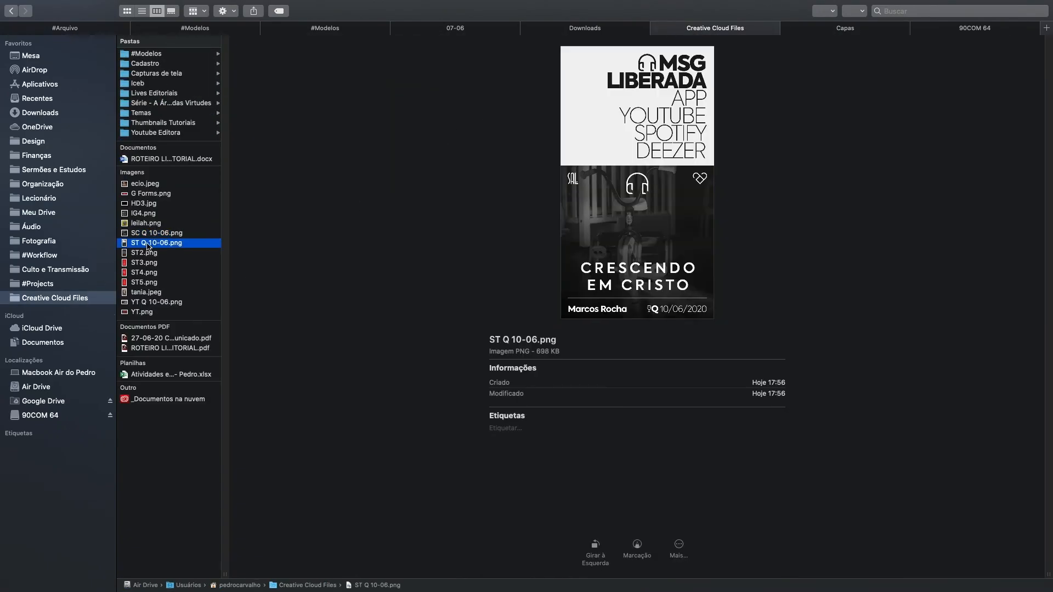
pyautogui.keyDown('super'); pyautogui.click(147, 302); pyautogui.keyUp('super')
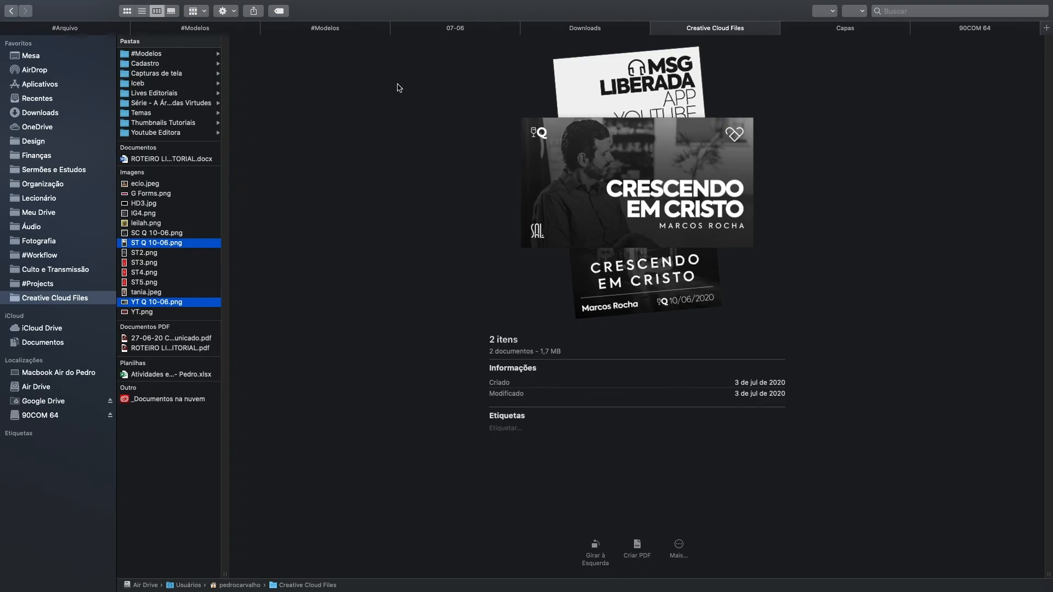
pyautogui.click(281, 155)
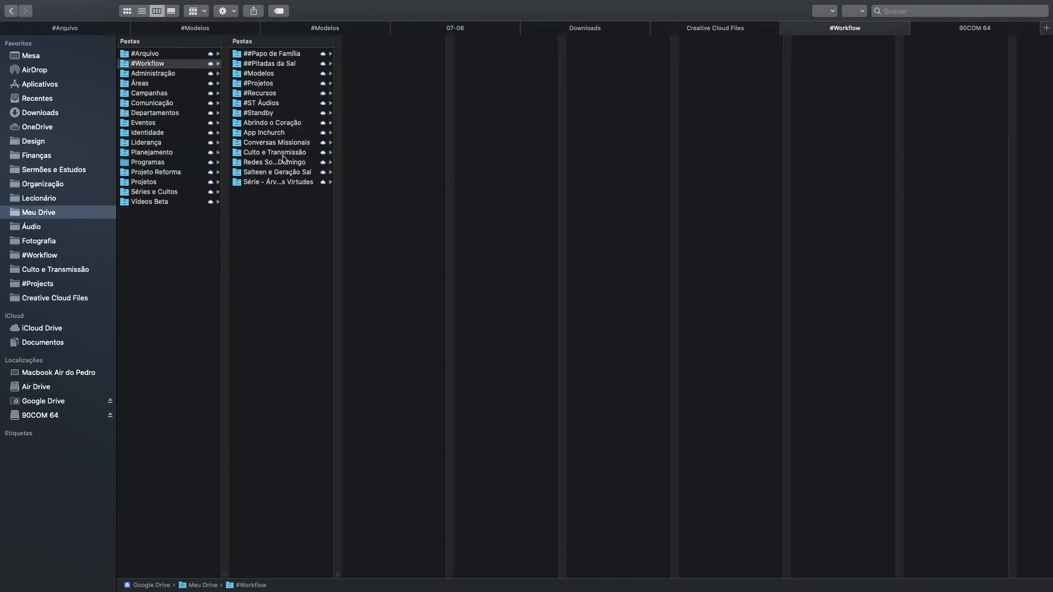
pyautogui.click(400, 63)
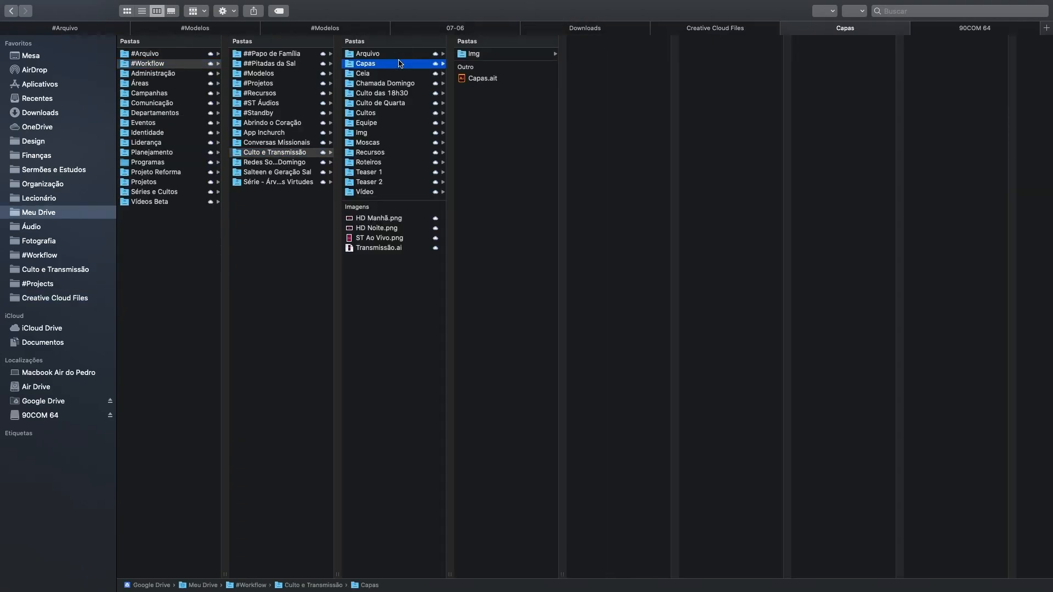
pyautogui.press('super+v')
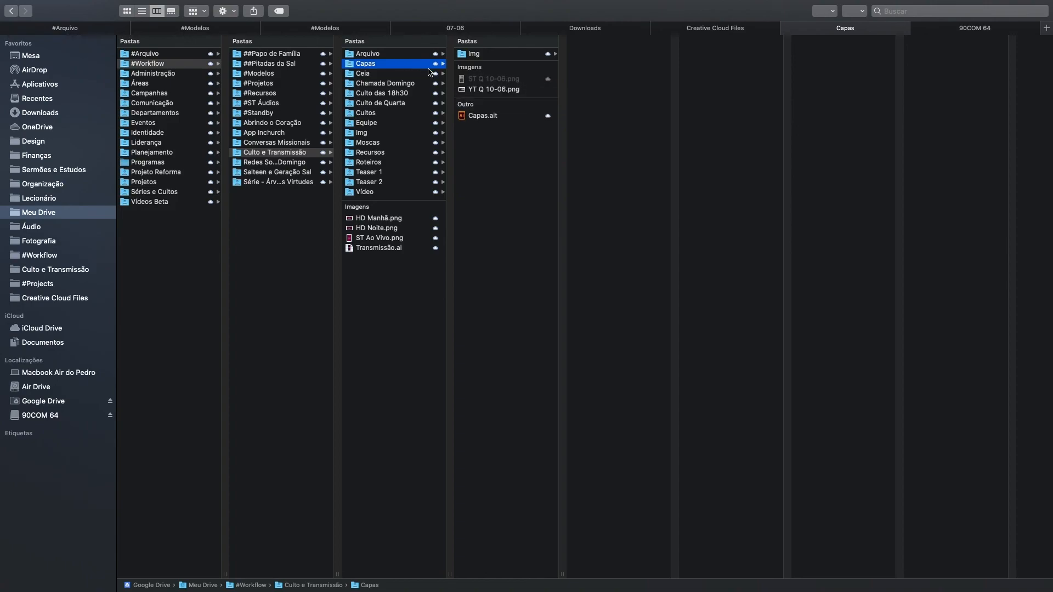